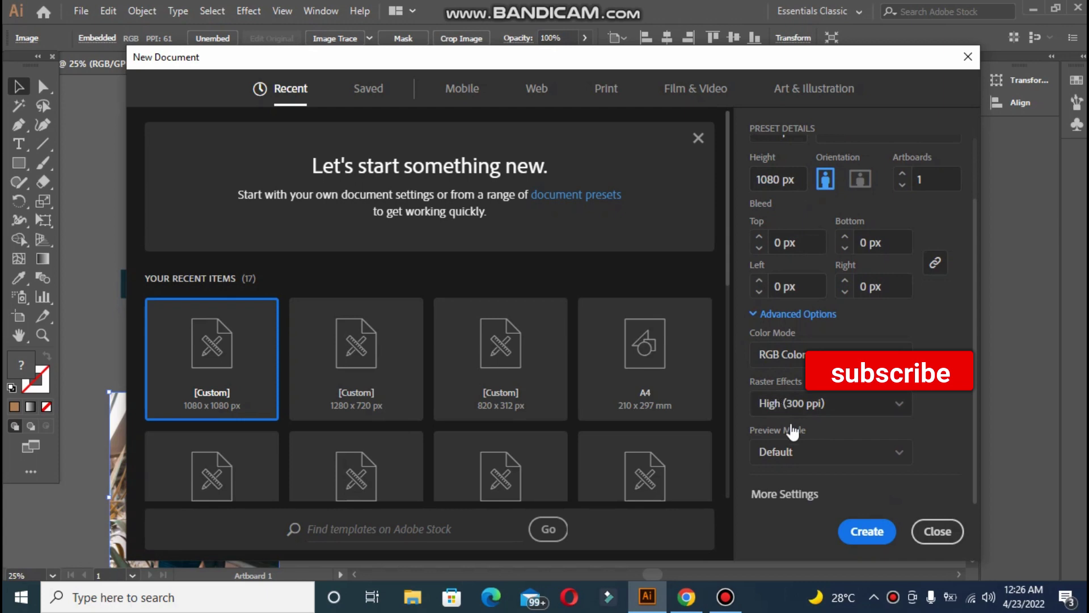
Finish the 1080 x 1080 px document setup and draw a full-height dark teal rectangle over about the left 70% of the artboard.
click(882, 531)
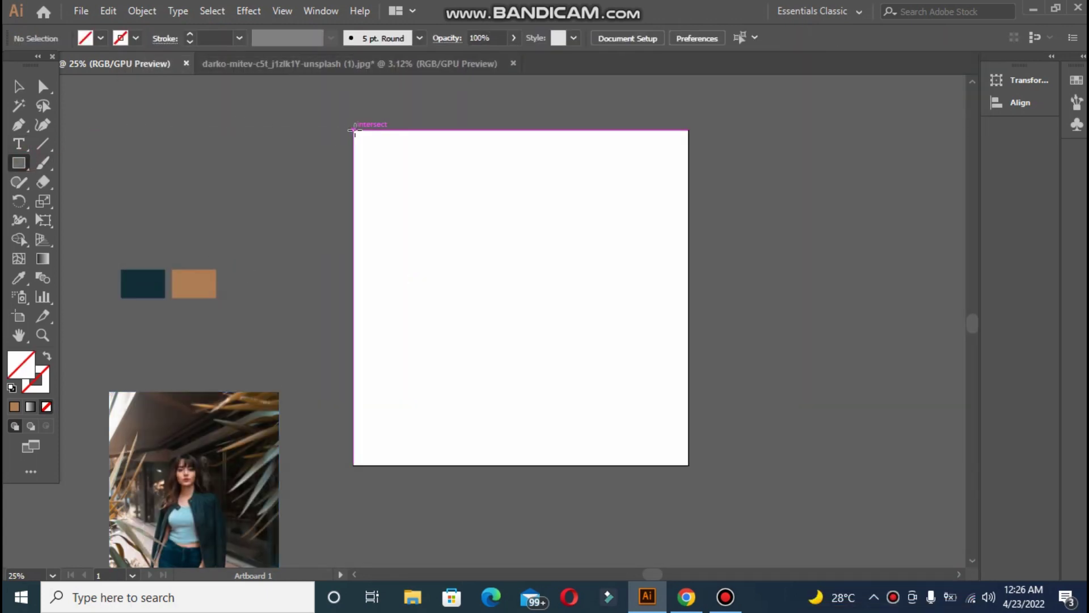
drag(357, 133, 591, 465)
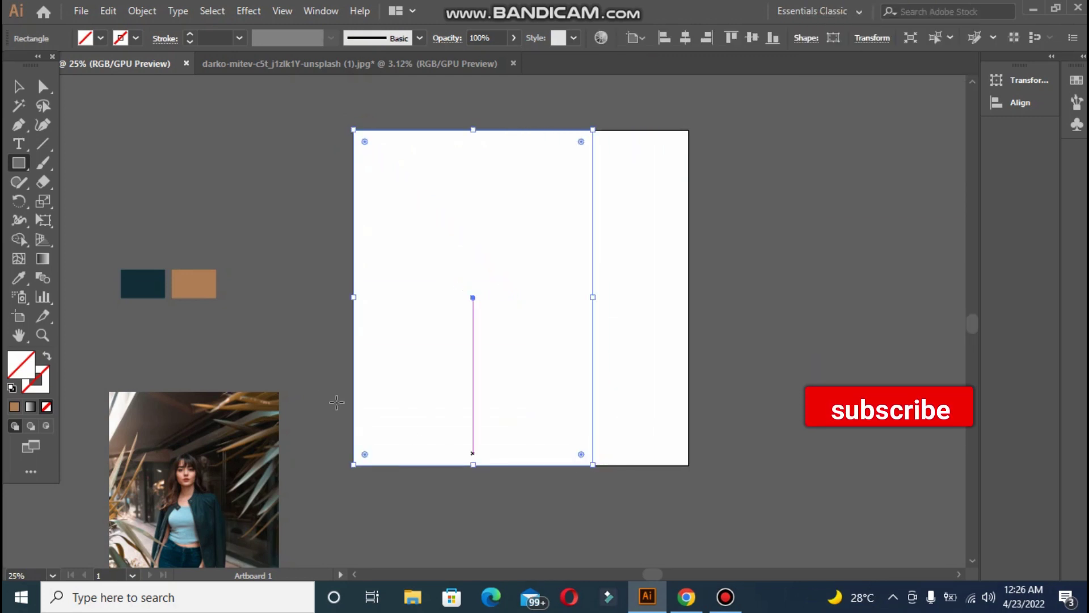
click(19, 277)
click(142, 271)
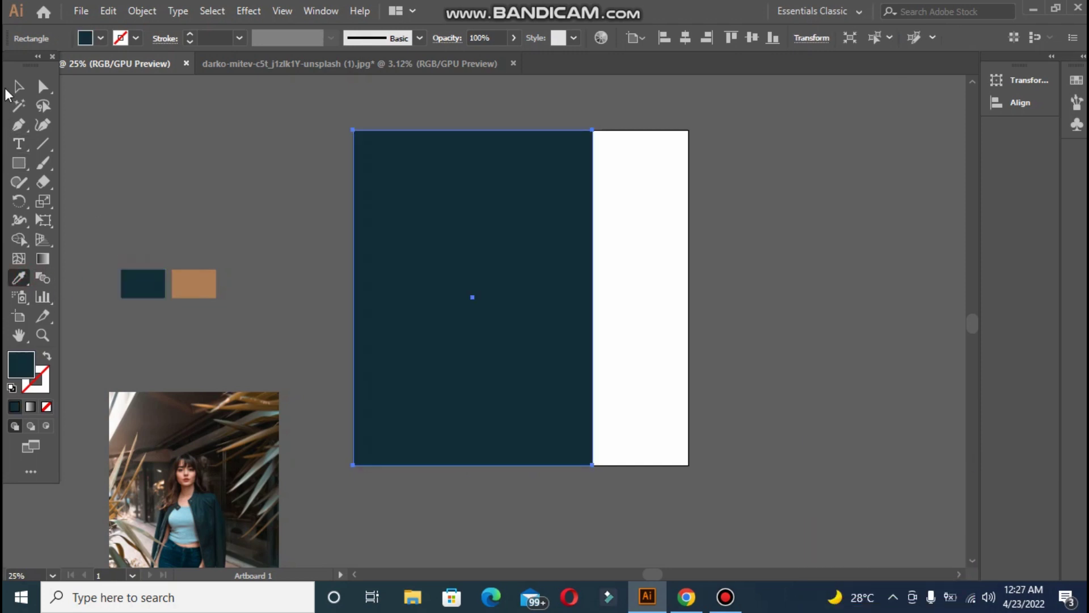
key(ctrl+shift+a)
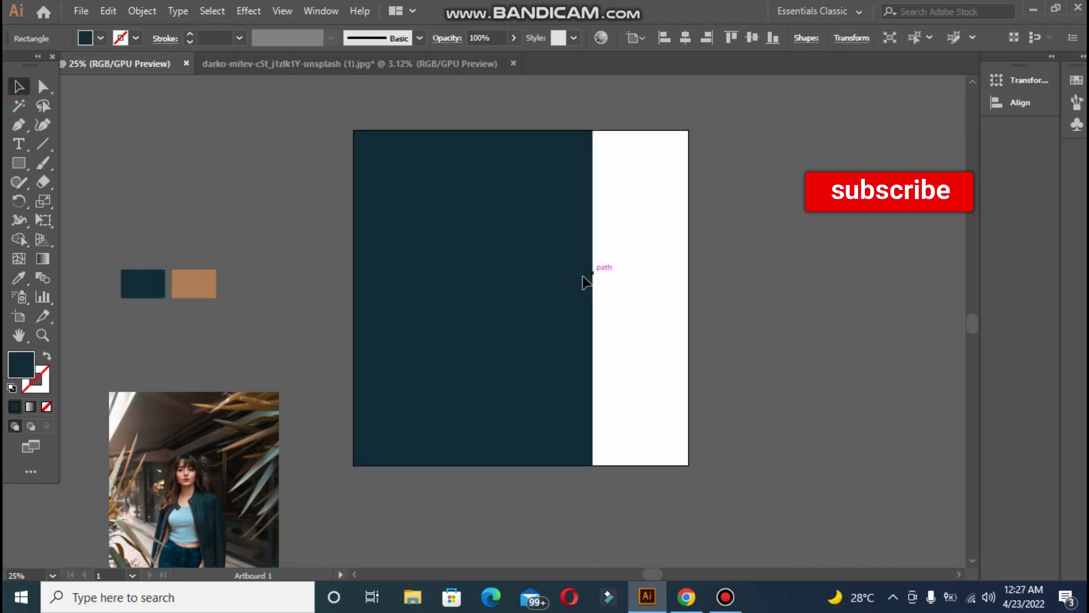
Draw a rectangle about 310 x 1080 px over the remaining white strip and fill it with the tan swatch colour.
click(14, 168)
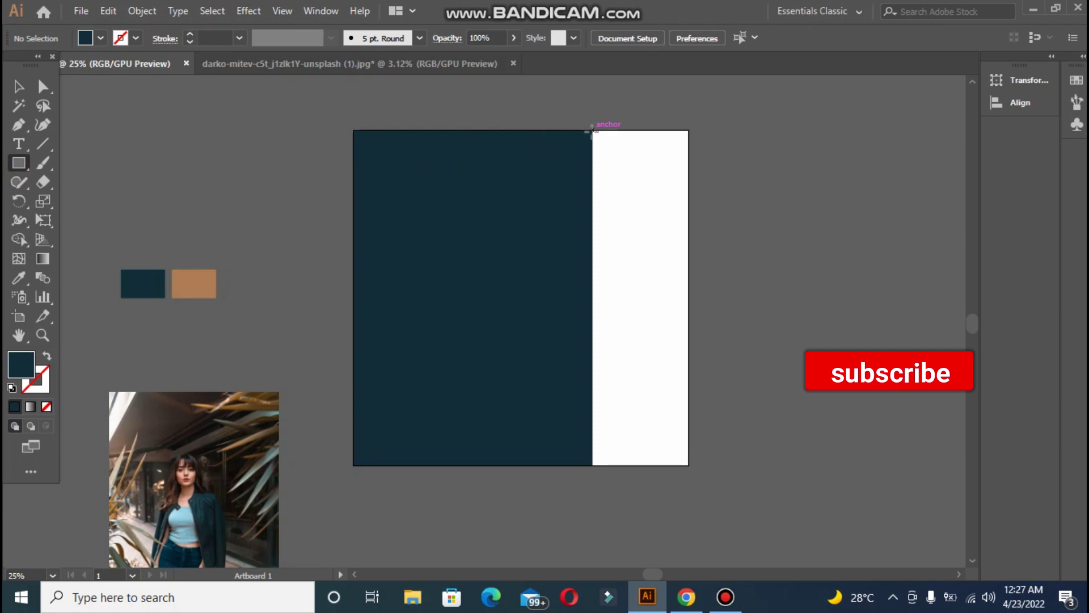
drag(593, 131, 690, 459)
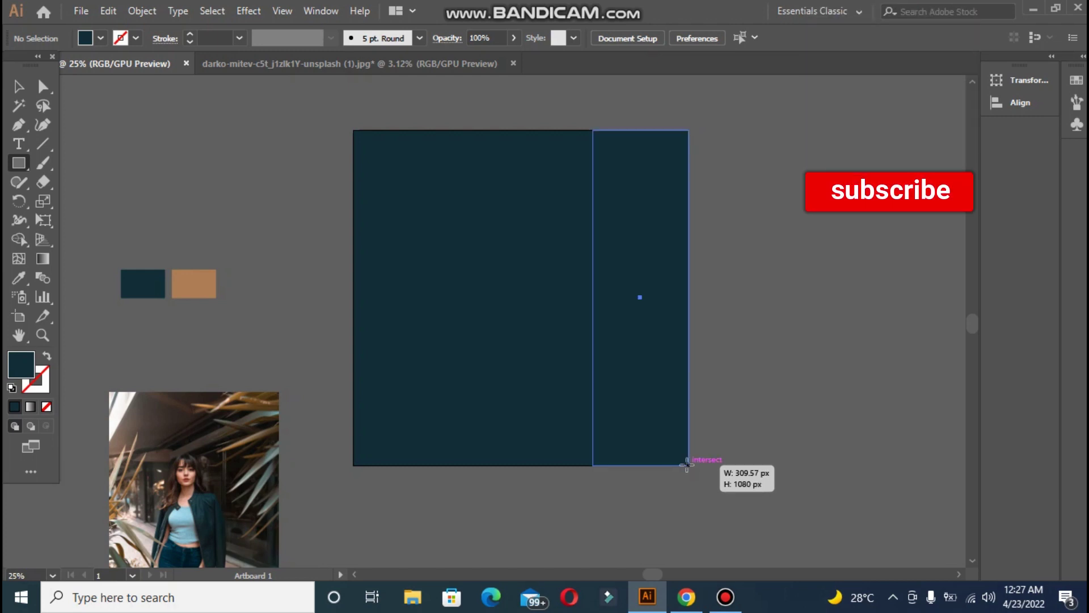
click(214, 282)
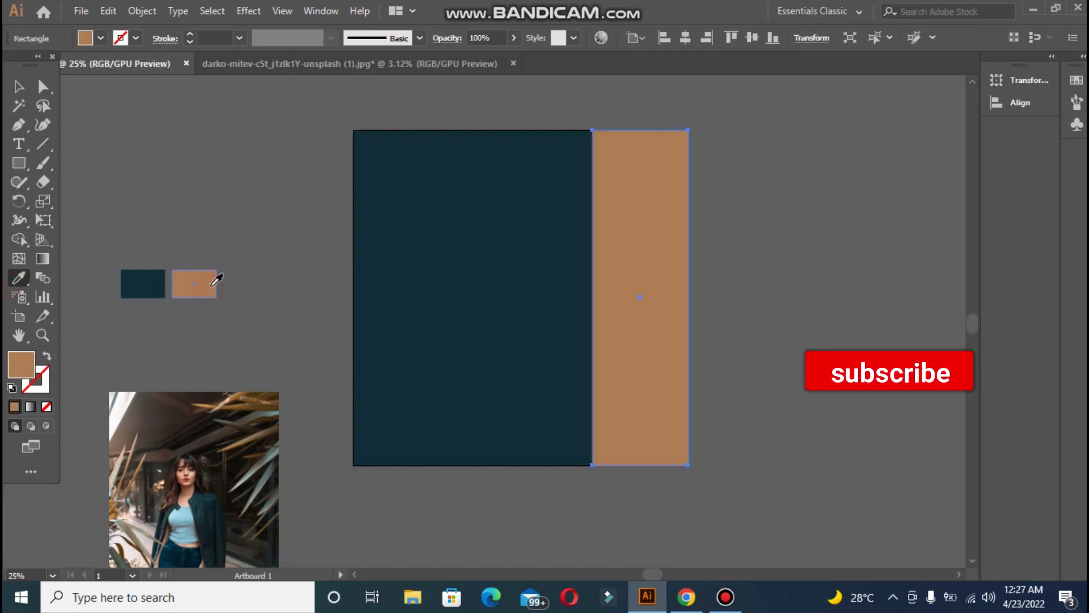
click(19, 87)
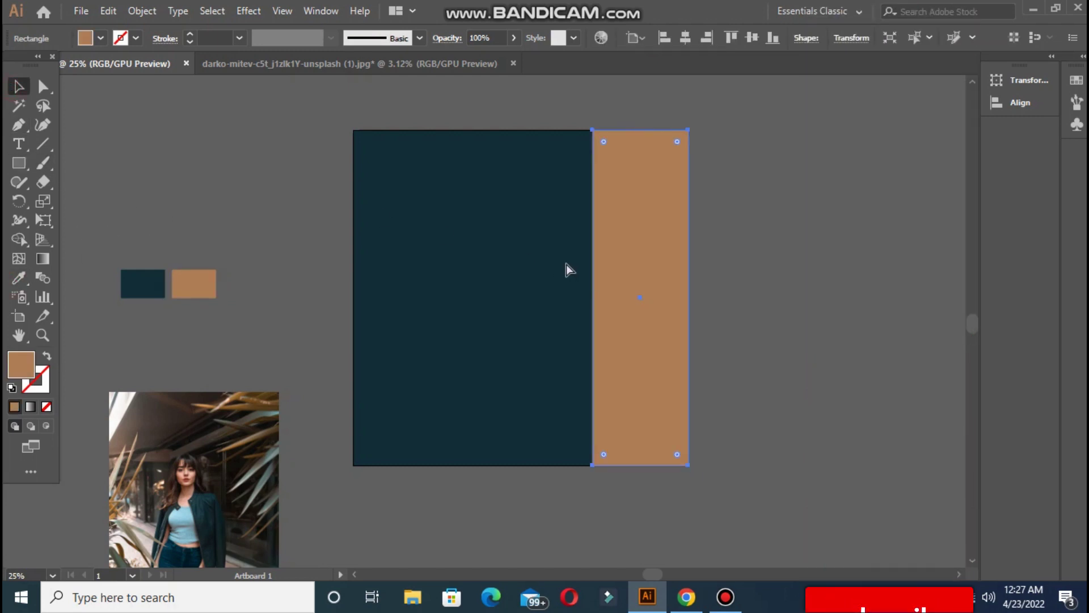
key(ctrl+shift+a)
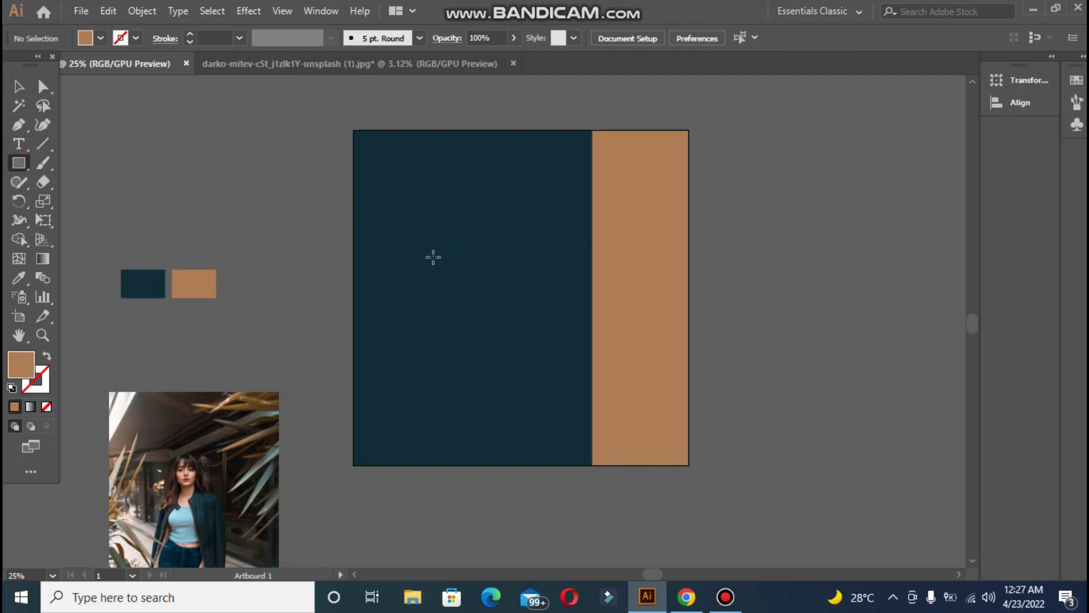
Draw a tan rectangle across both colour panels, ending at the artboard's right edge, and resize it to about 950 x 620 px.
drag(430, 255, 688, 419)
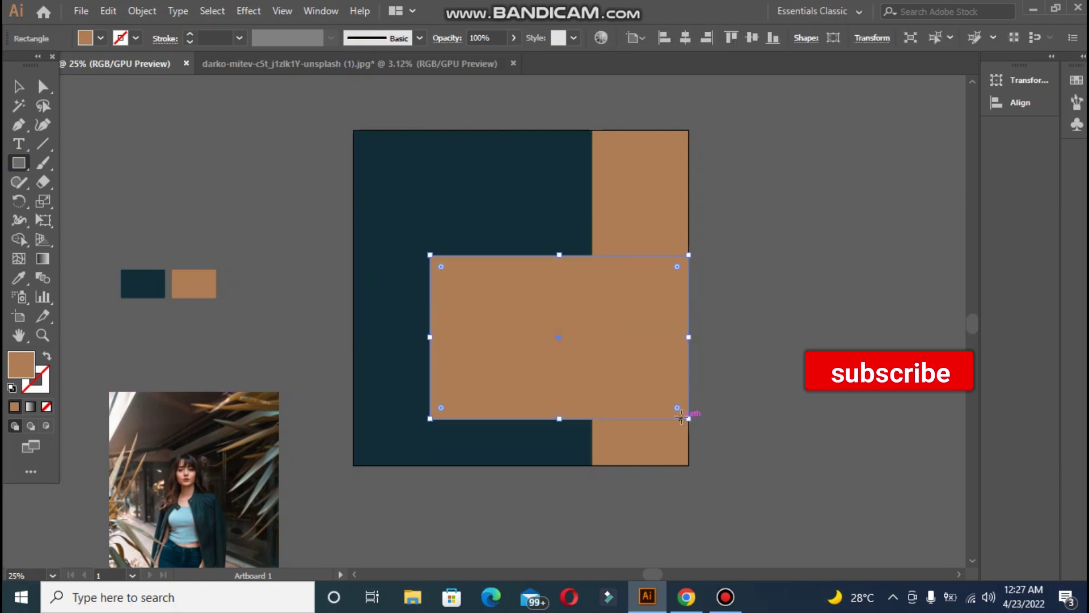
click(19, 88)
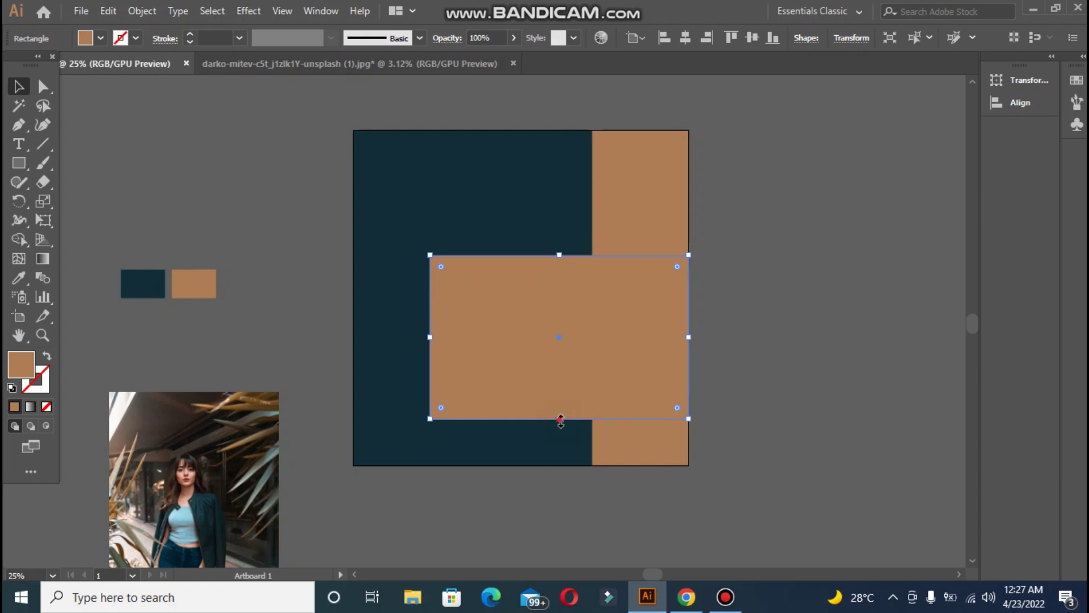
drag(560, 434, 558, 442)
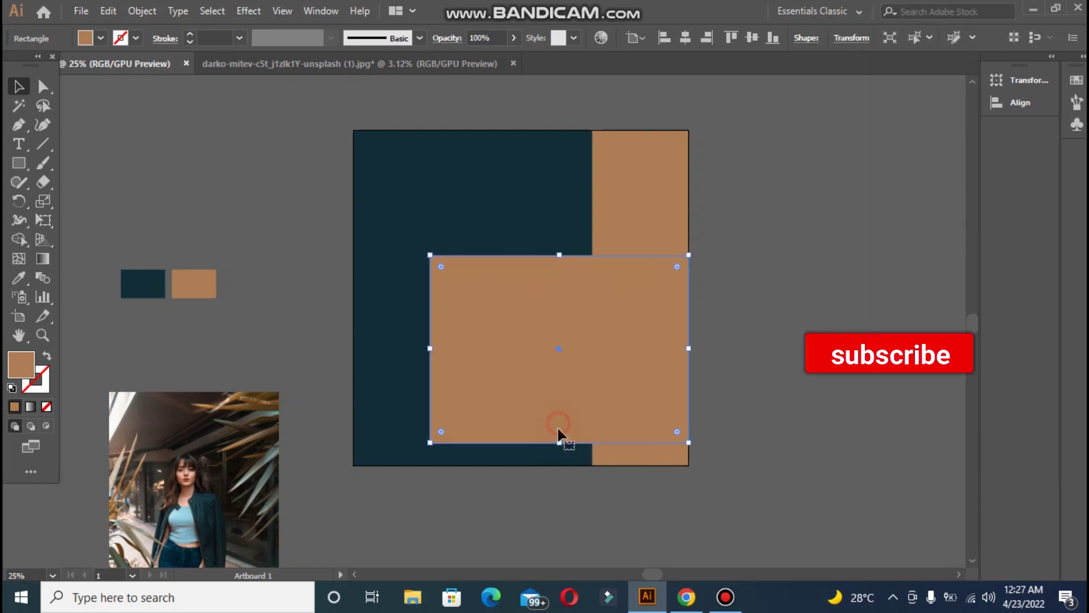
drag(561, 444, 559, 448)
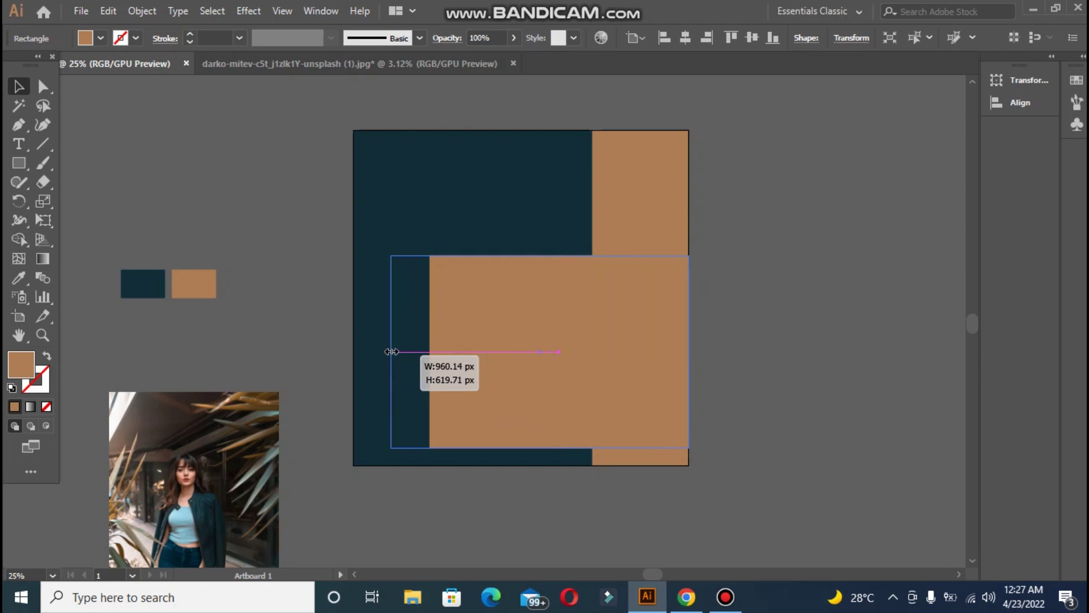
drag(391, 351, 391, 352)
click(291, 269)
click(462, 333)
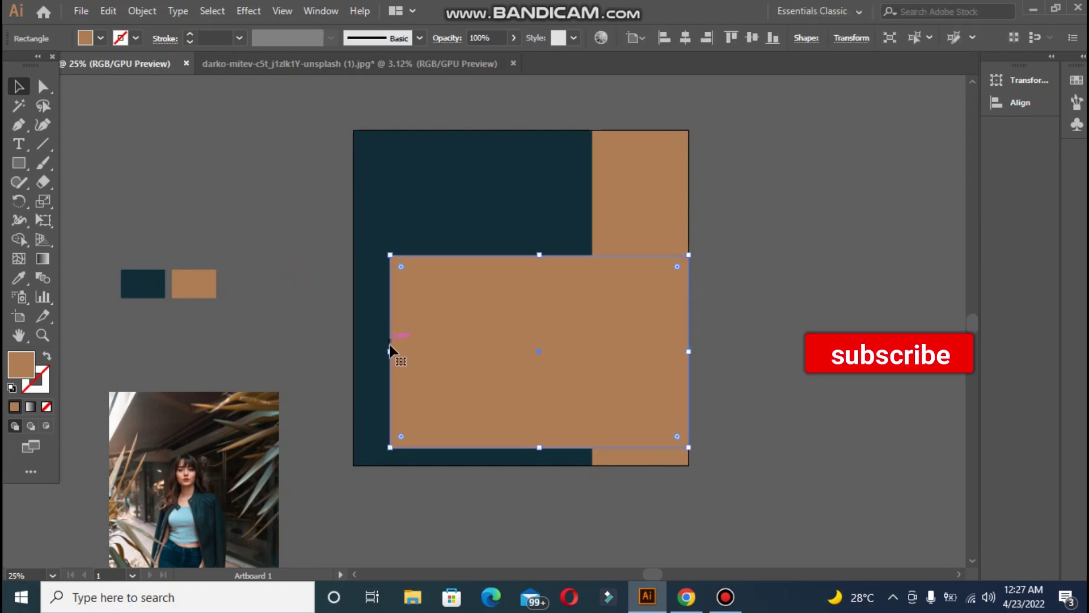
drag(395, 353, 394, 351)
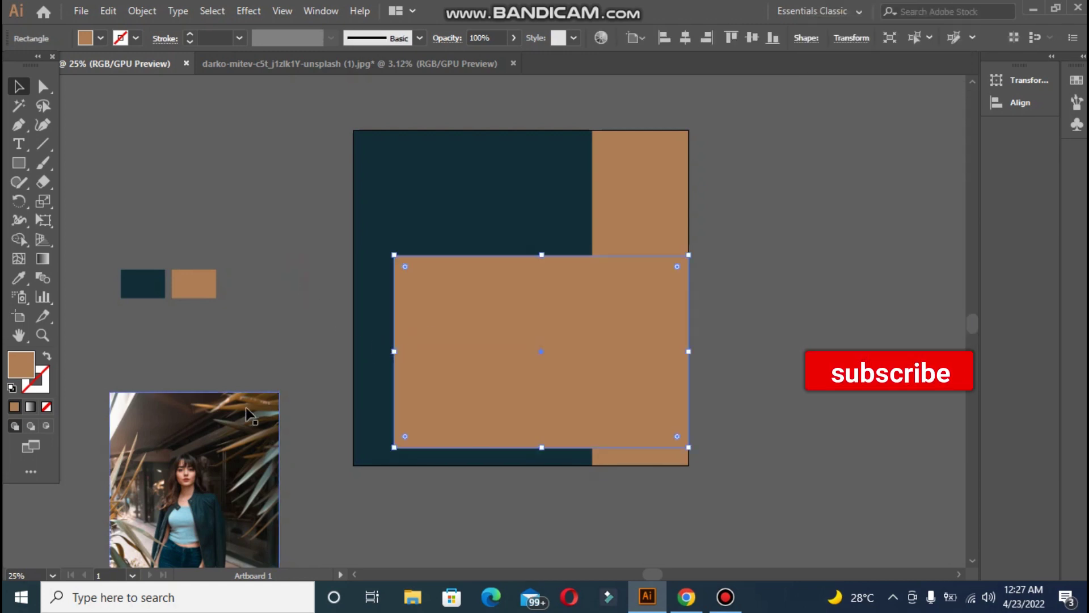
Place the photo of the woman over the lower tan rectangle and bring it to the front.
drag(248, 414, 562, 277)
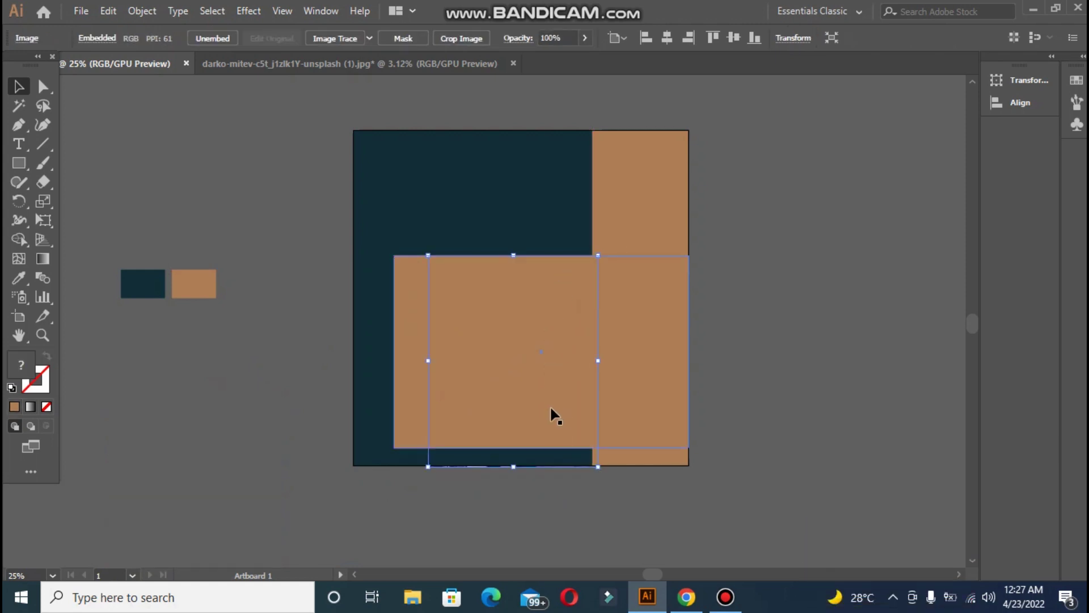
right_click(550, 406)
mouse_move(650, 325)
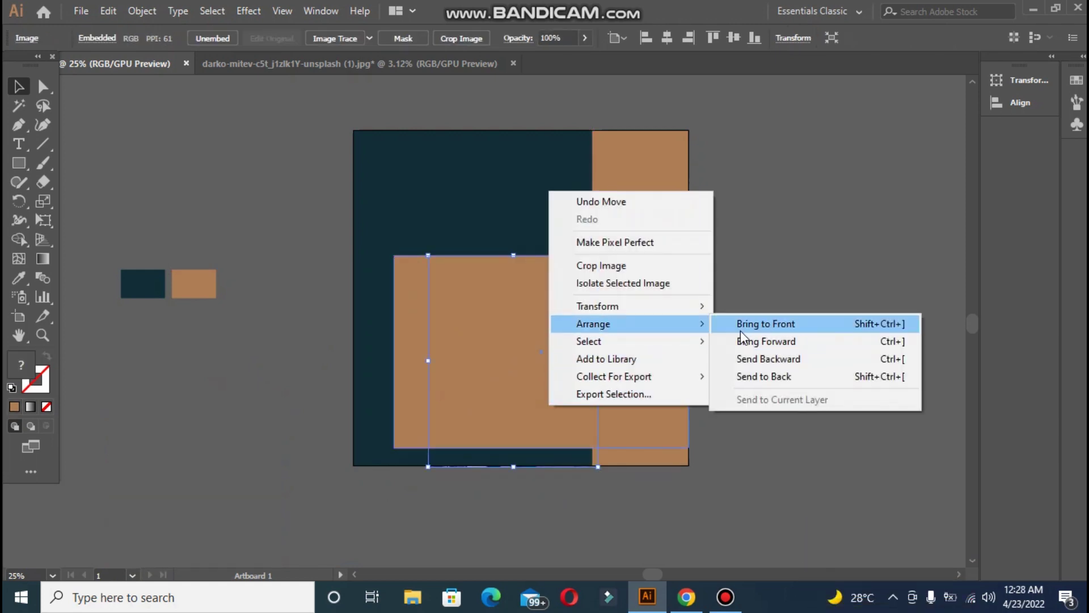
click(741, 325)
click(744, 333)
Swap the lower rectangle's fill and stroke to leave a tan outline, and enlarge the photo from its lower-right corner.
click(403, 354)
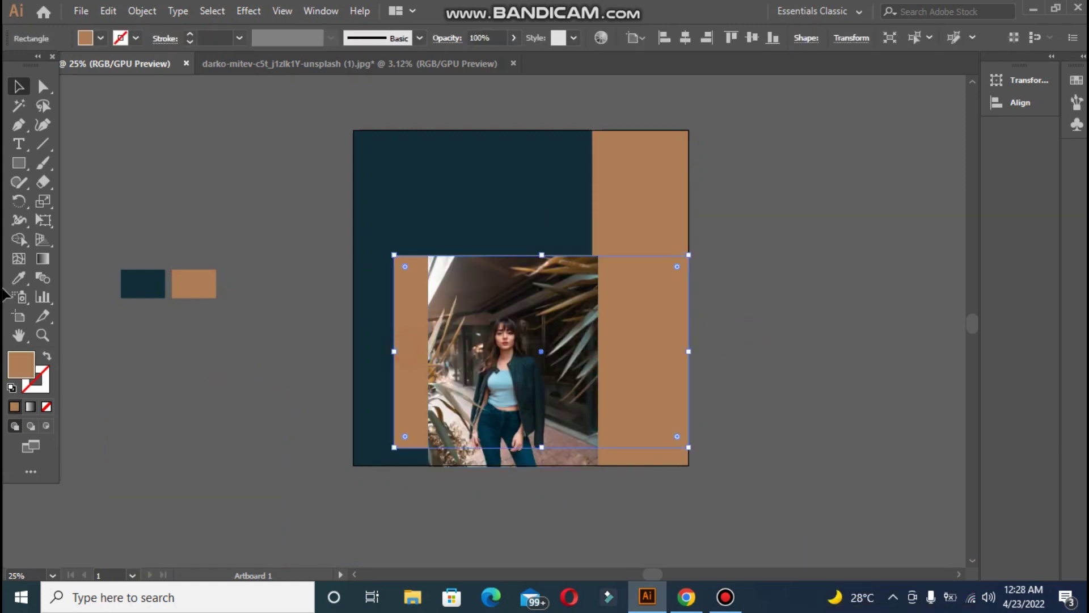
click(47, 356)
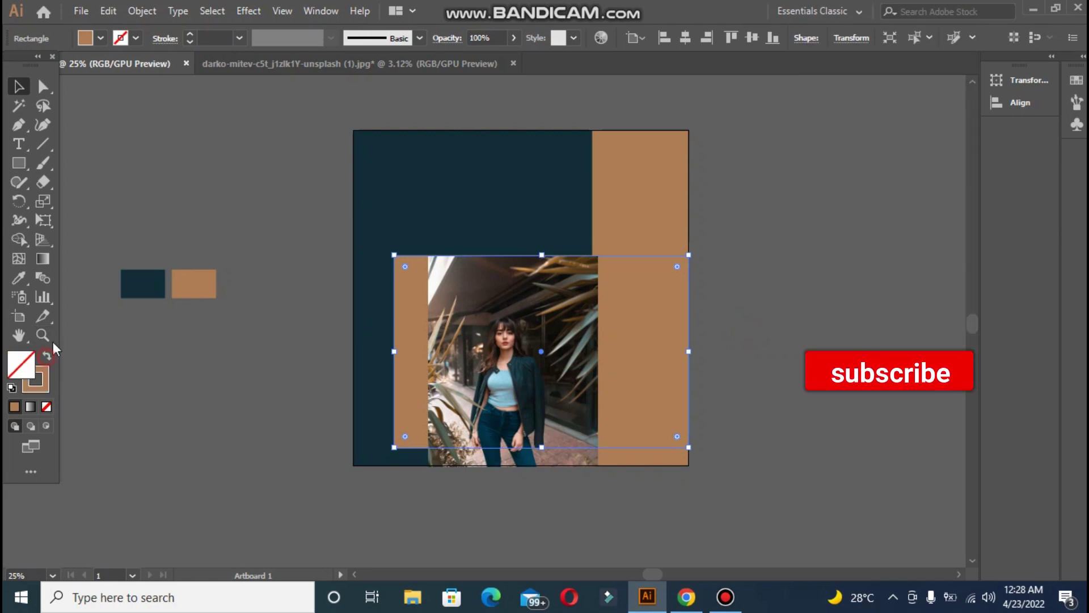
click(297, 323)
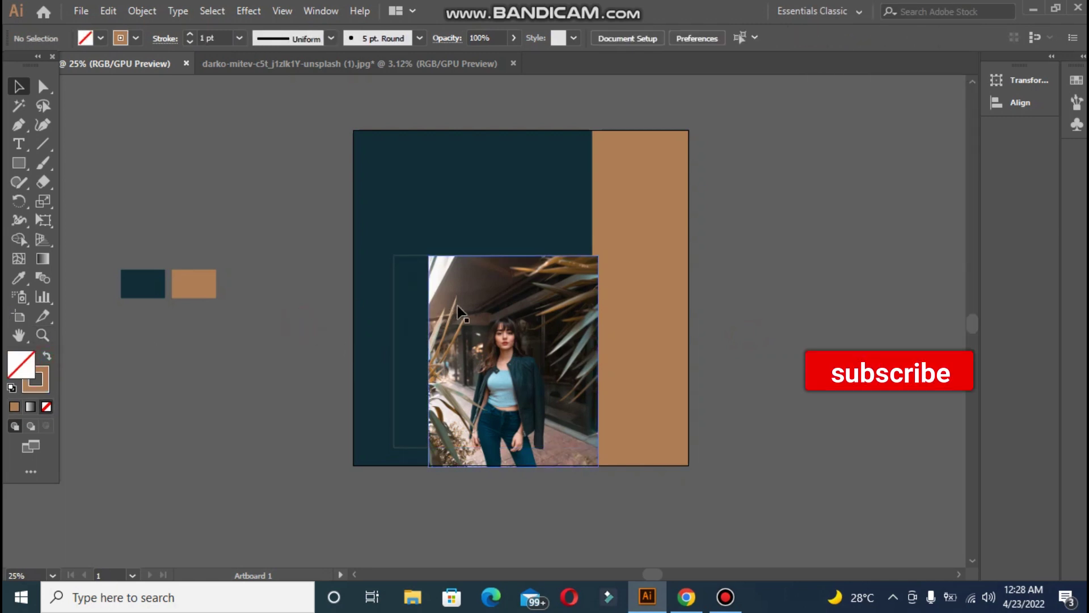
click(597, 464)
drag(598, 466, 681, 561)
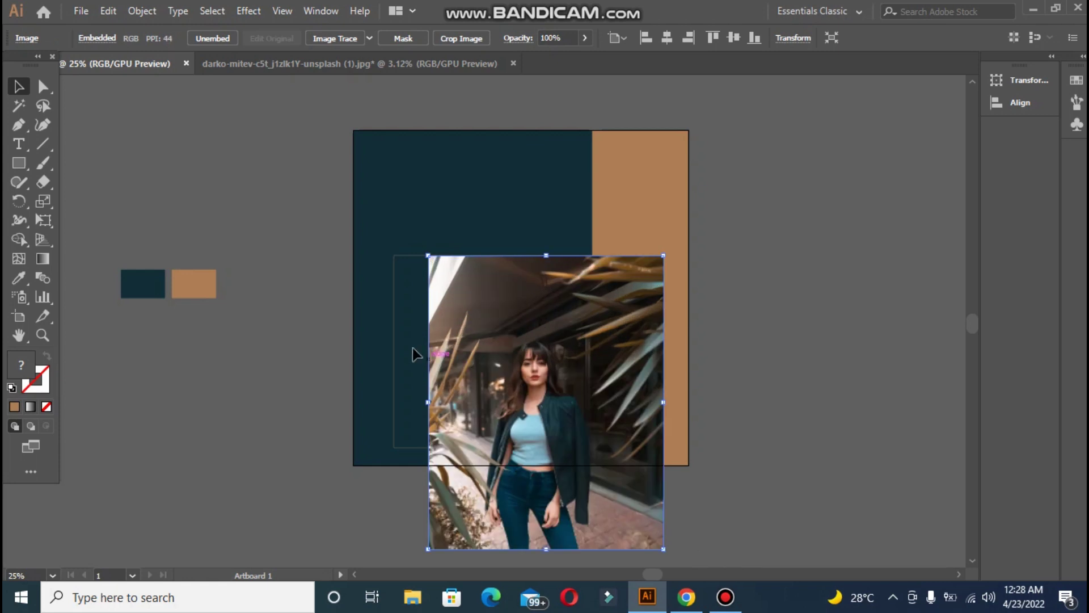
Bring the outlined rectangle in front of the photo and set its stroke weight to 5 pt.
right_click(395, 351)
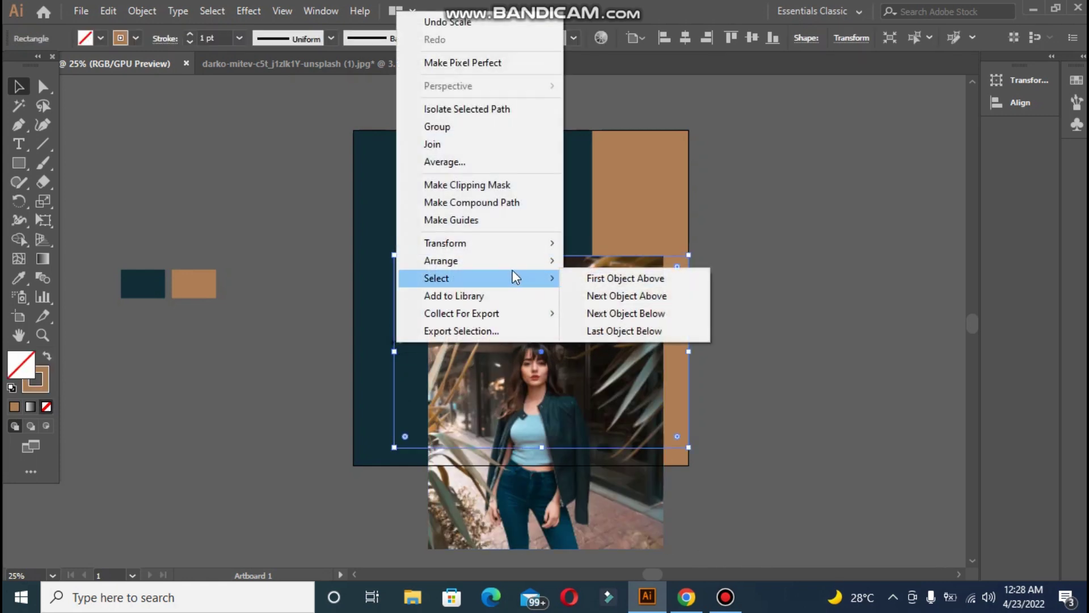
mouse_move(529, 264)
click(615, 261)
click(189, 34)
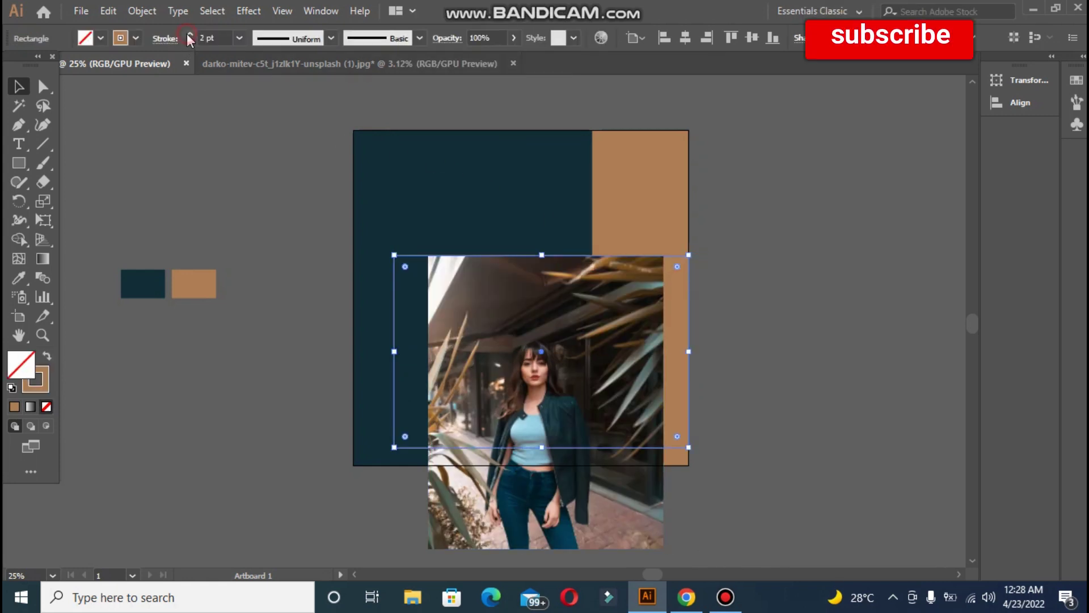
click(189, 34)
click(189, 34)
click(189, 34)
click(366, 259)
Move the photo up so the woman sits inside the outlined rectangle.
drag(451, 368, 434, 302)
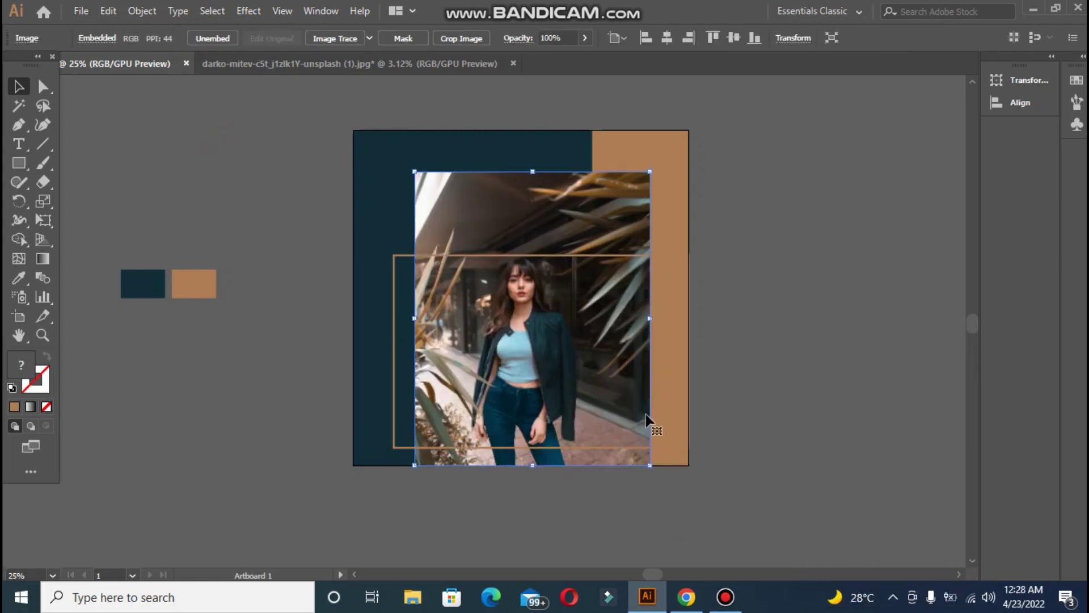
click(633, 448)
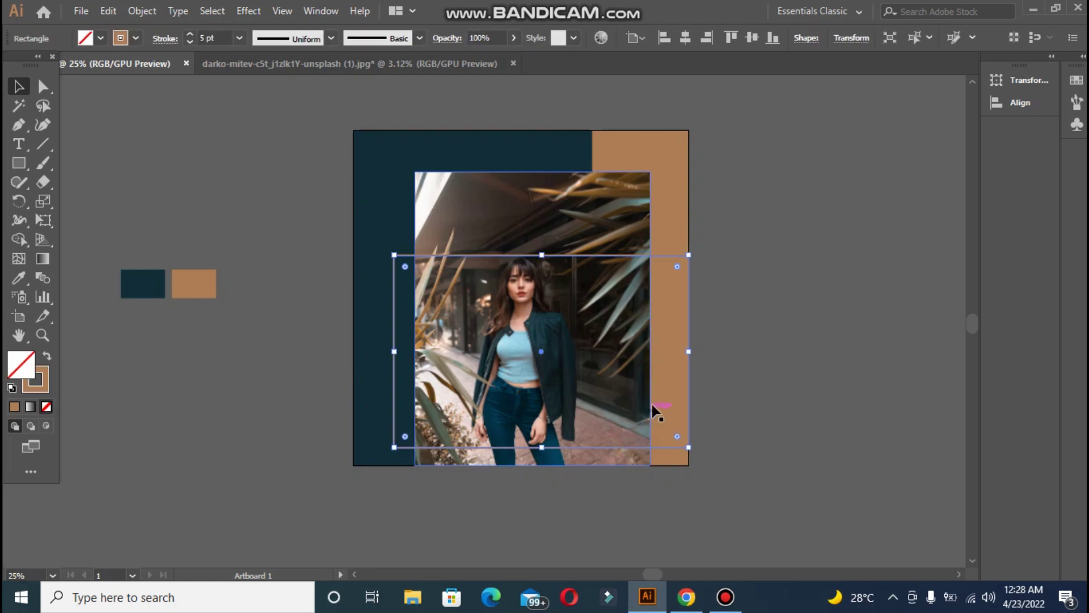
click(727, 448)
Clip the photo to the outlined rectangle with a clipping mask.
click(426, 276)
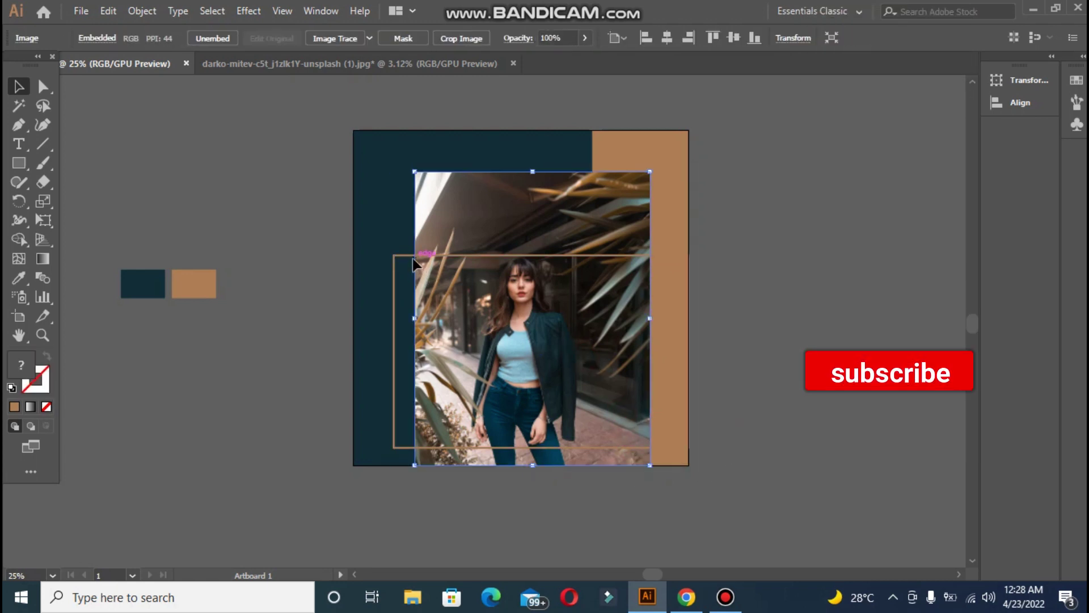
shift+click(414, 257)
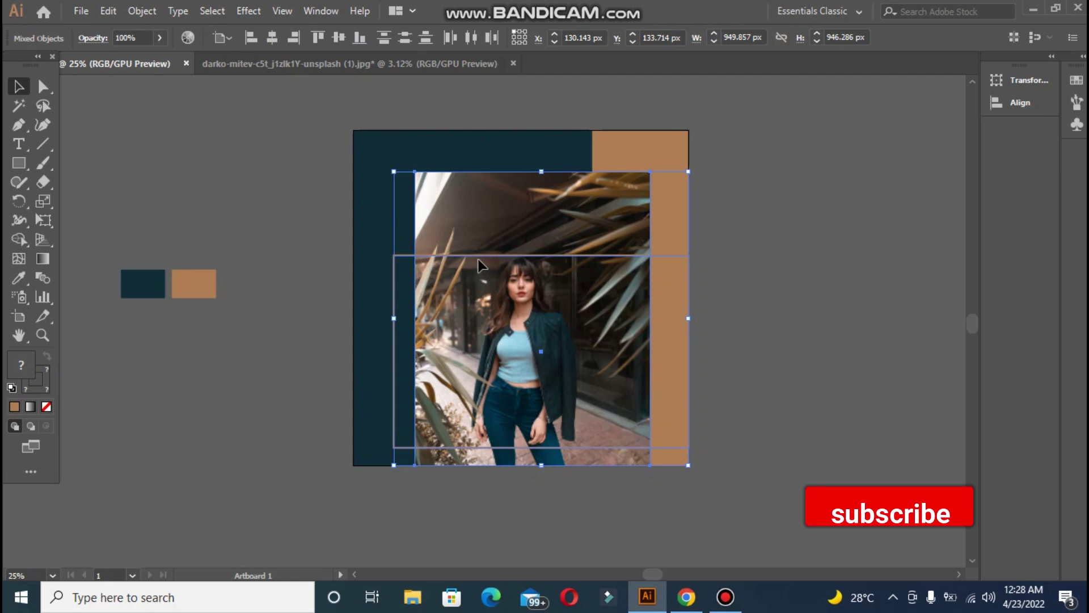
shift+click(481, 266)
shift+click(418, 184)
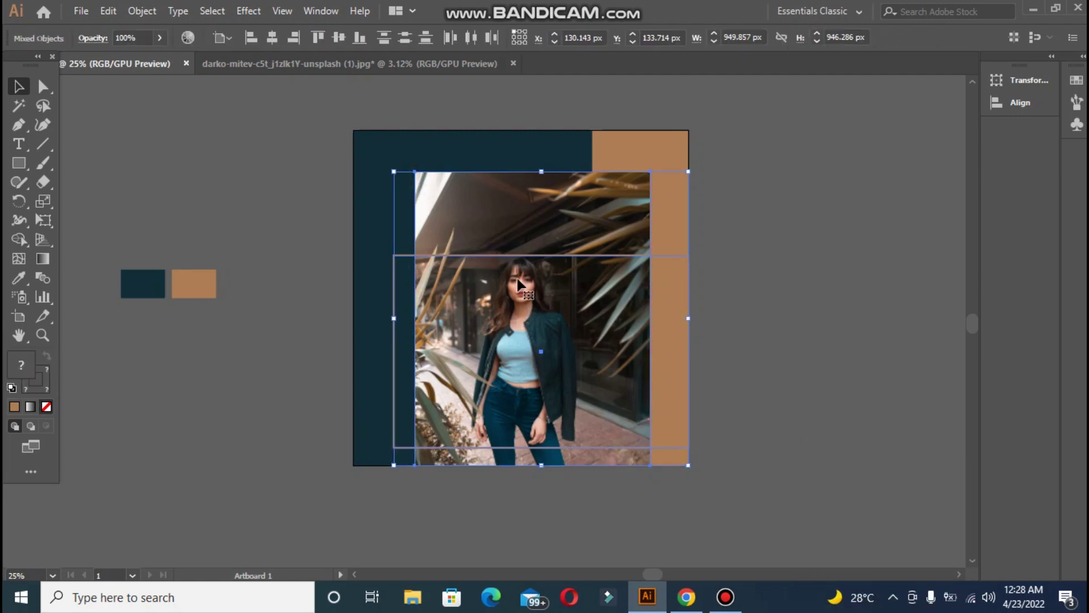
right_click(512, 278)
click(560, 391)
click(729, 352)
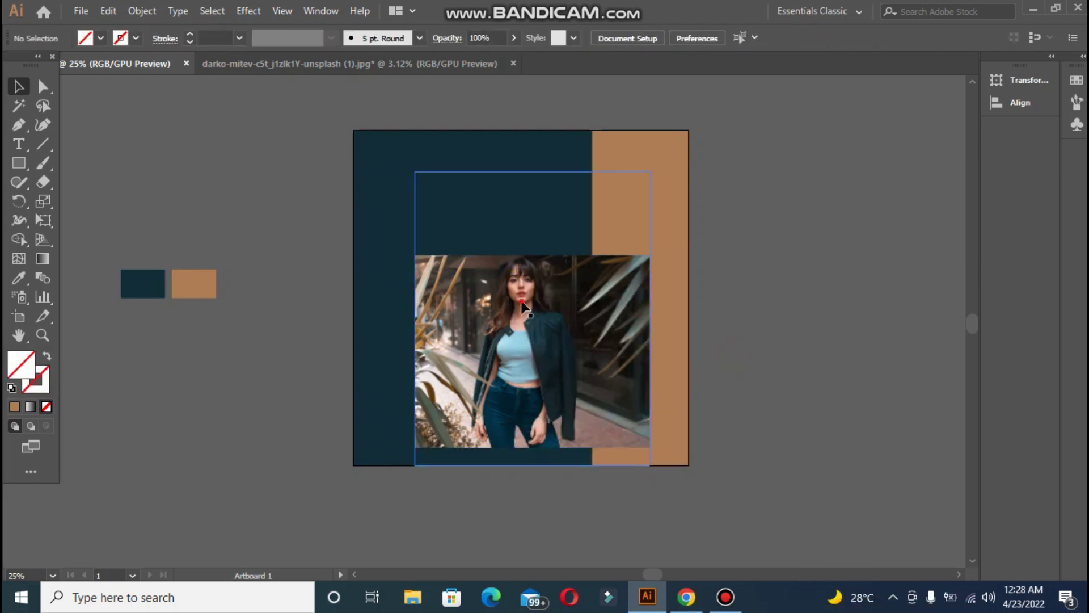
Enlarge the clipped photo group to about 1181 x 770 px and position its visible part against the artboard's right edge.
click(607, 348)
drag(691, 453, 733, 476)
drag(396, 477, 343, 508)
drag(474, 458, 477, 423)
drag(352, 217, 370, 227)
drag(431, 370, 430, 355)
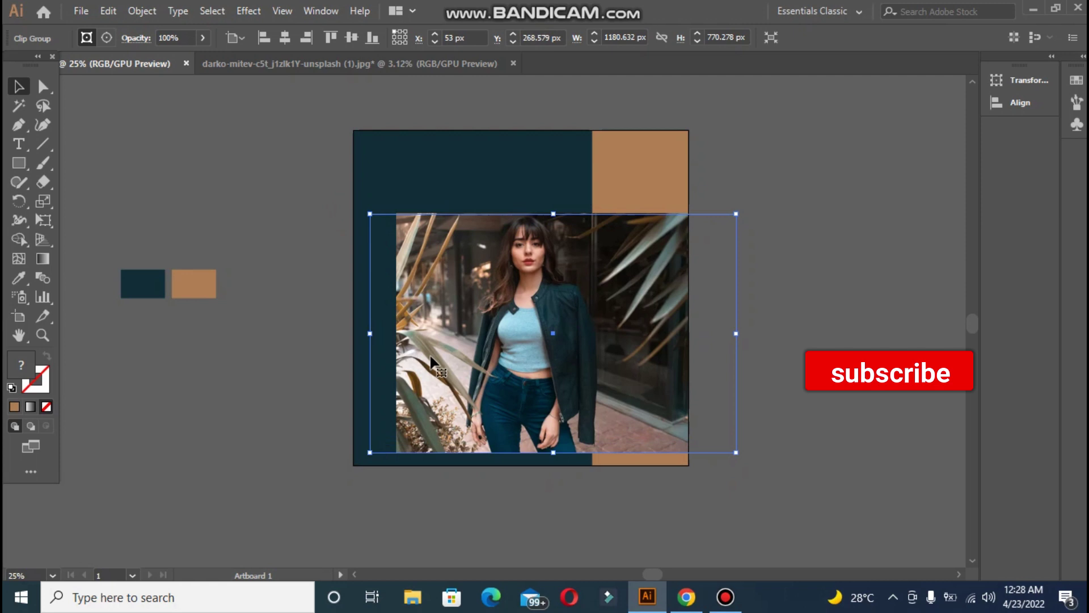
key(ctrl+shift+a)
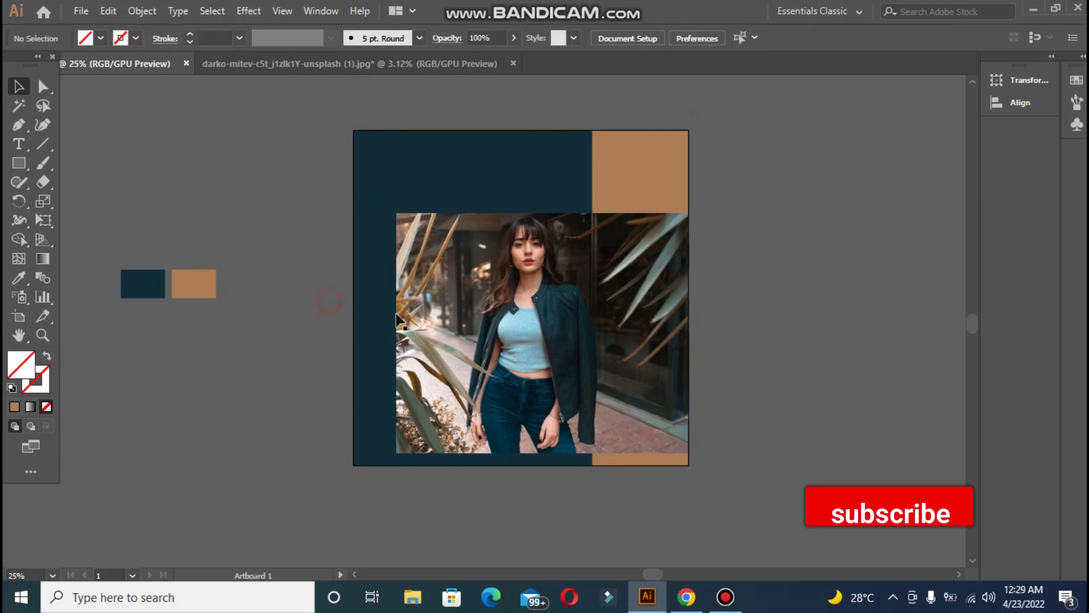
Move the clipped photo up and enlarge its group to about 1214 x 792 px.
click(409, 325)
drag(408, 327, 363, 319)
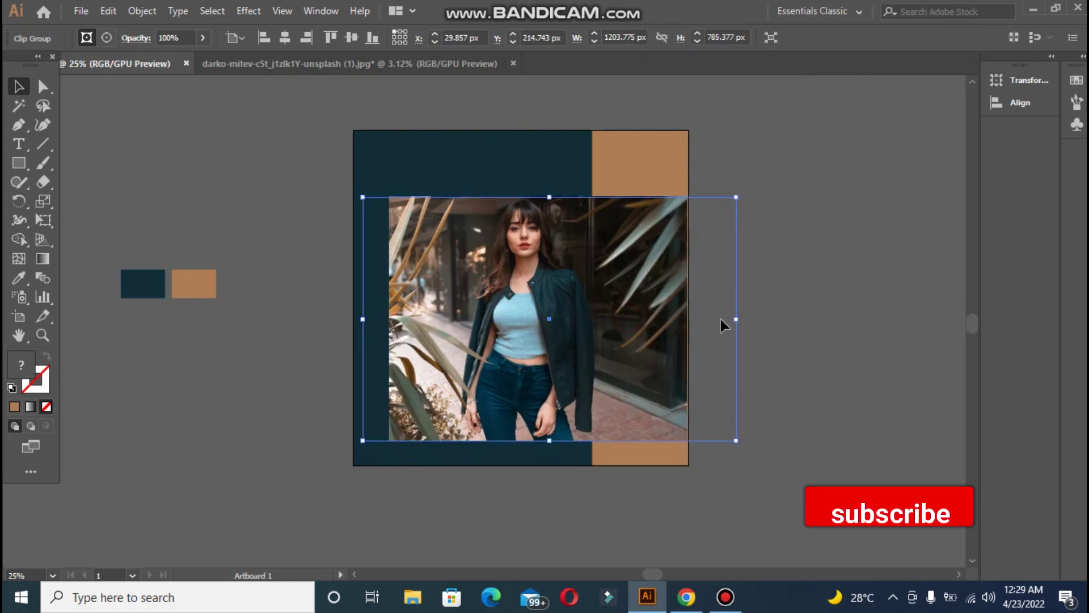
drag(736, 319, 741, 319)
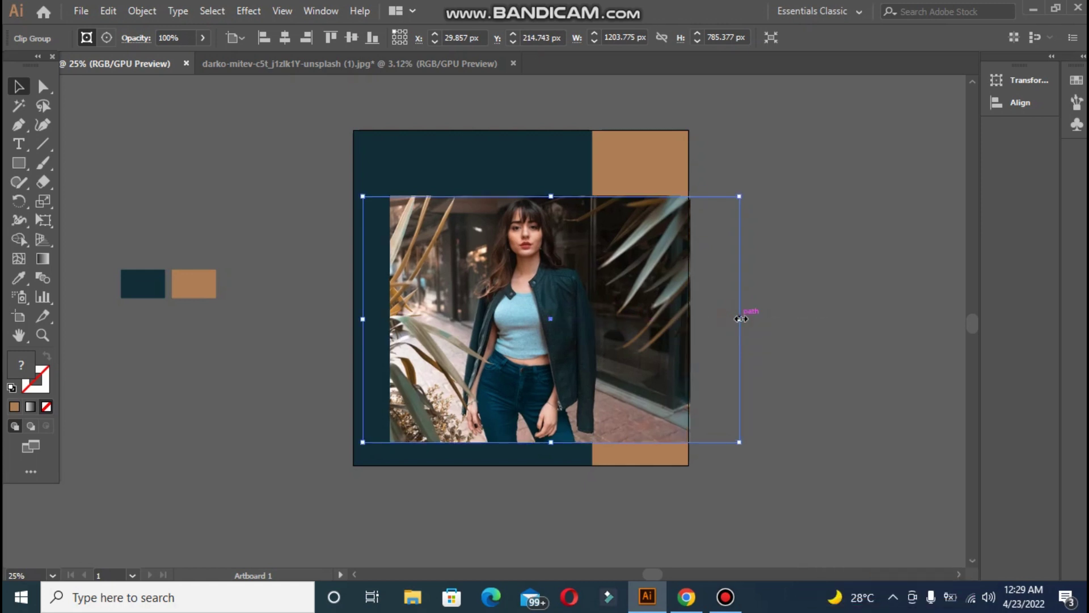
Nudge the clipped photo 6 px left and 2 px down to line up its visible right edge with the artboard.
key(Left)
key(Left)
key(Left)
key(Left)
key(Left)
key(Left)
key(Left)
key(Left)
key(Left)
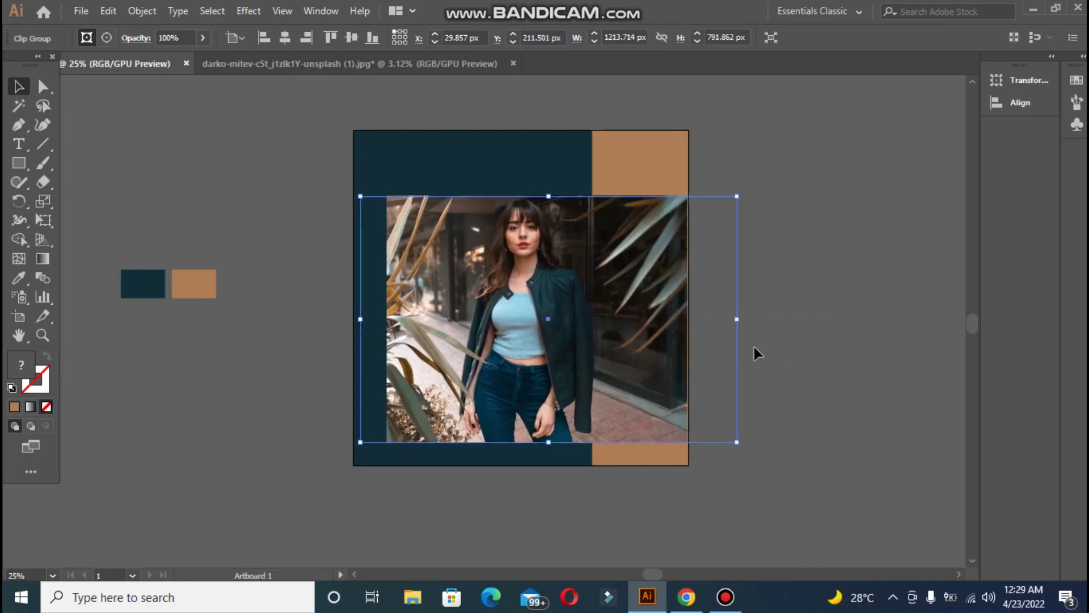
key(Right)
key(Right)
key(Right)
key(Down)
key(Down)
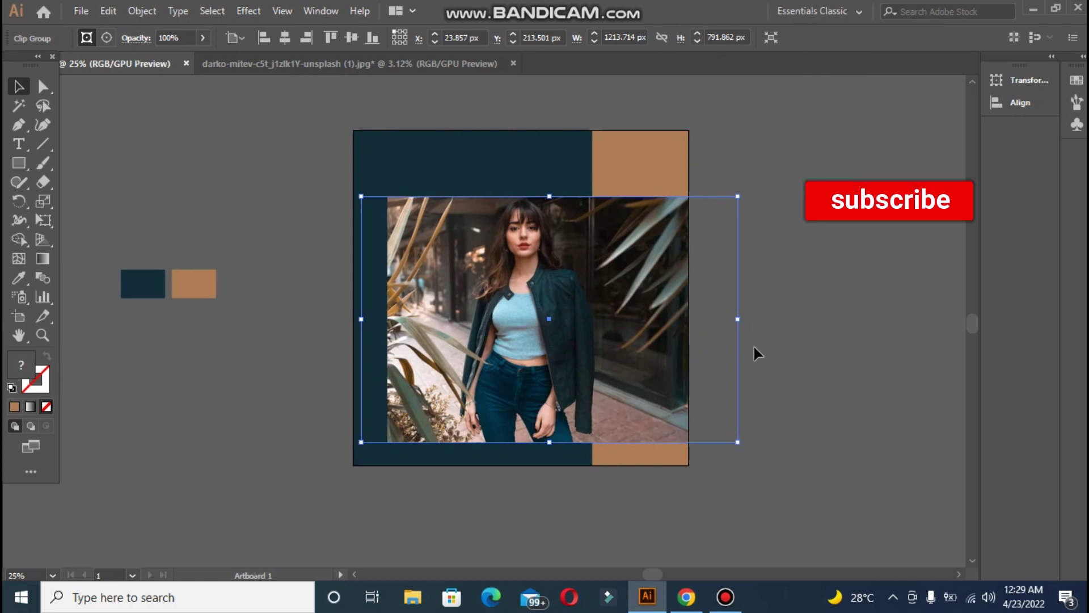
Add the text "SPECIAL" beside the artboard, enlarge it to about 120 pt and set it to Myriad Pro Bold.
click(778, 303)
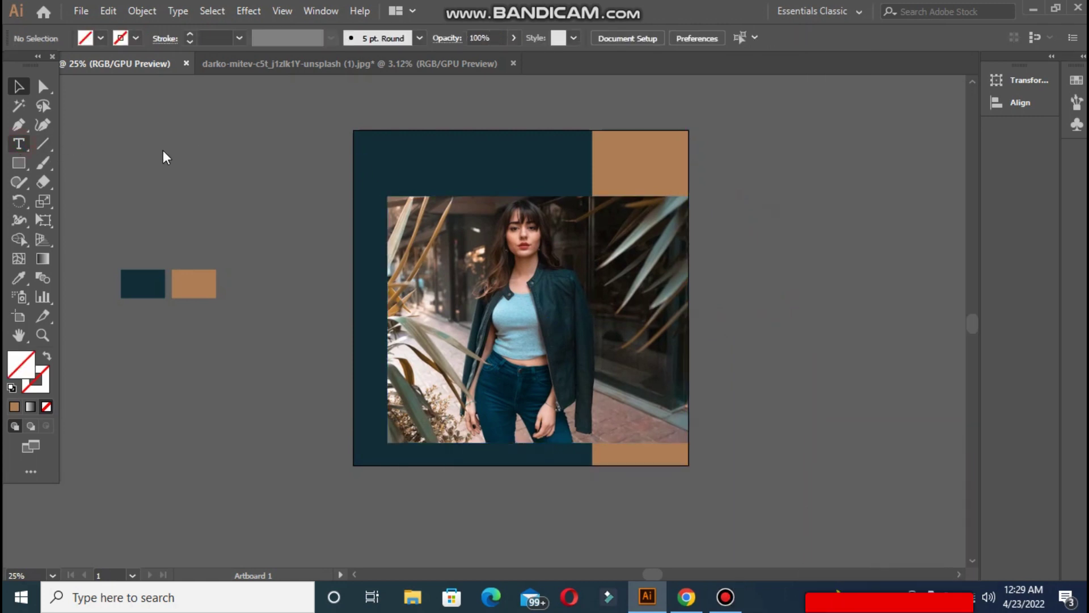
key(t)
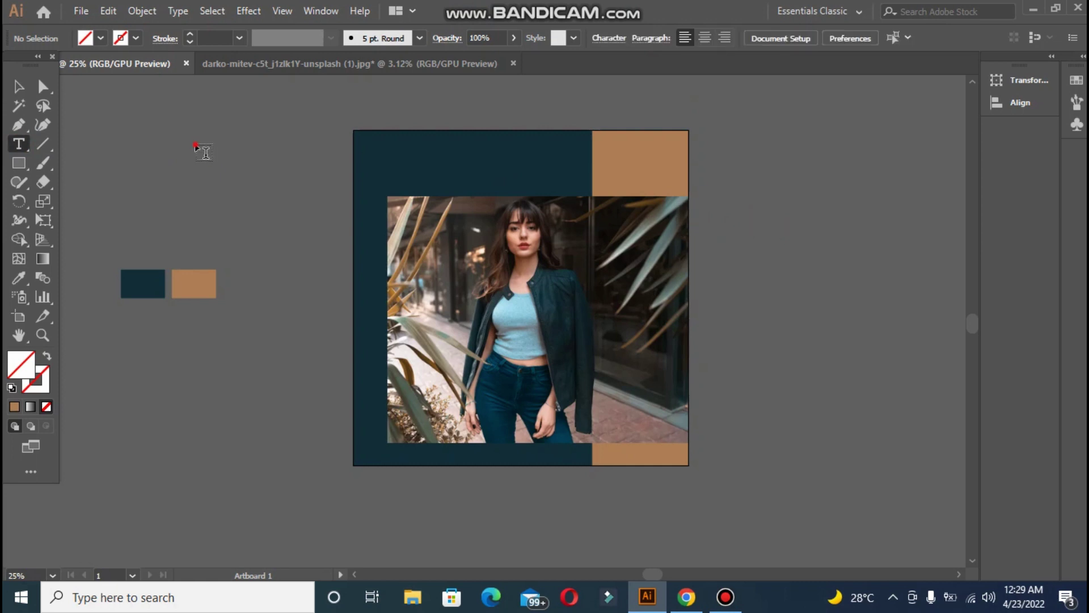
click(204, 155)
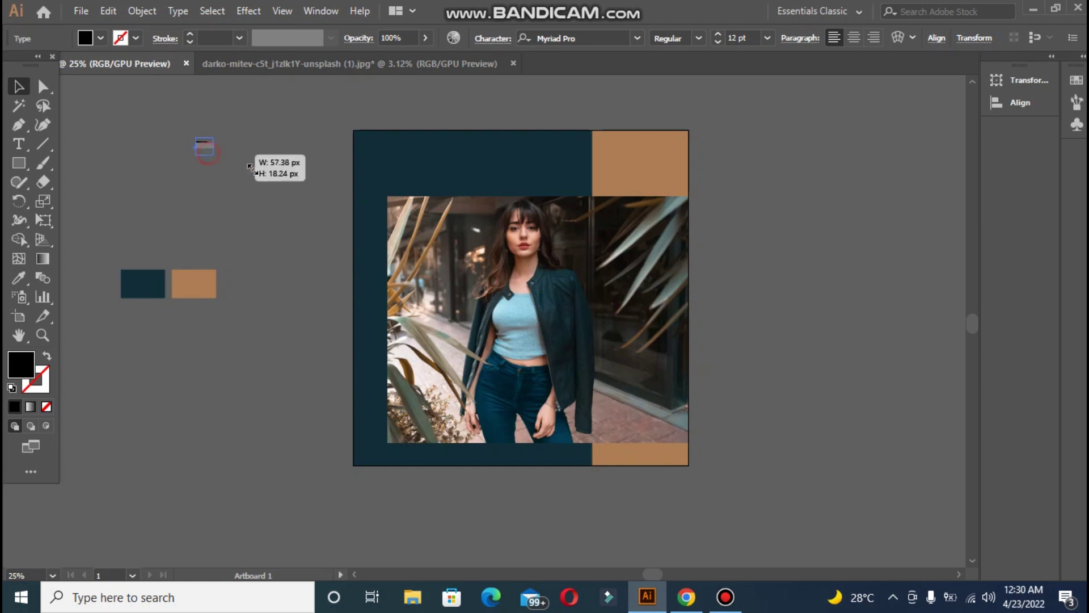
drag(249, 167, 338, 261)
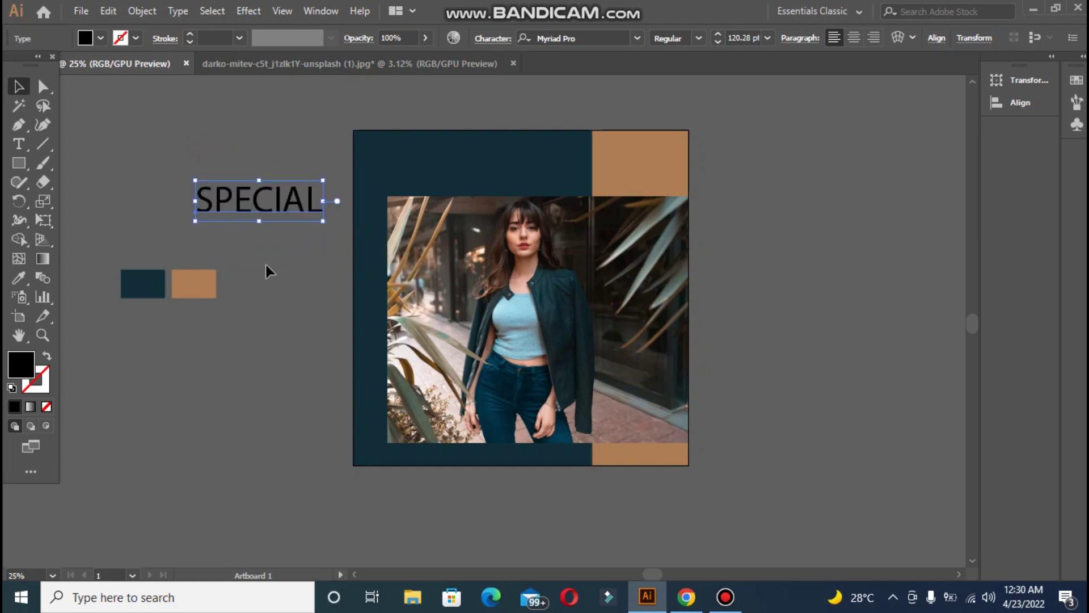
click(693, 39)
click(664, 192)
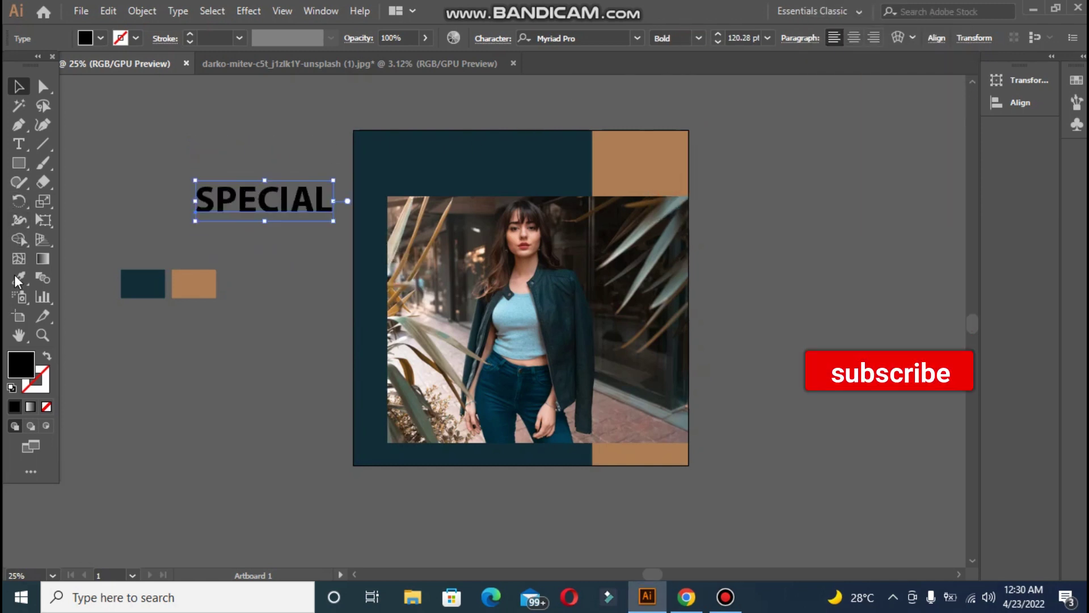
Fill the SPECIAL text with white and move it onto the dark teal panel above the photo.
double_click(21, 357)
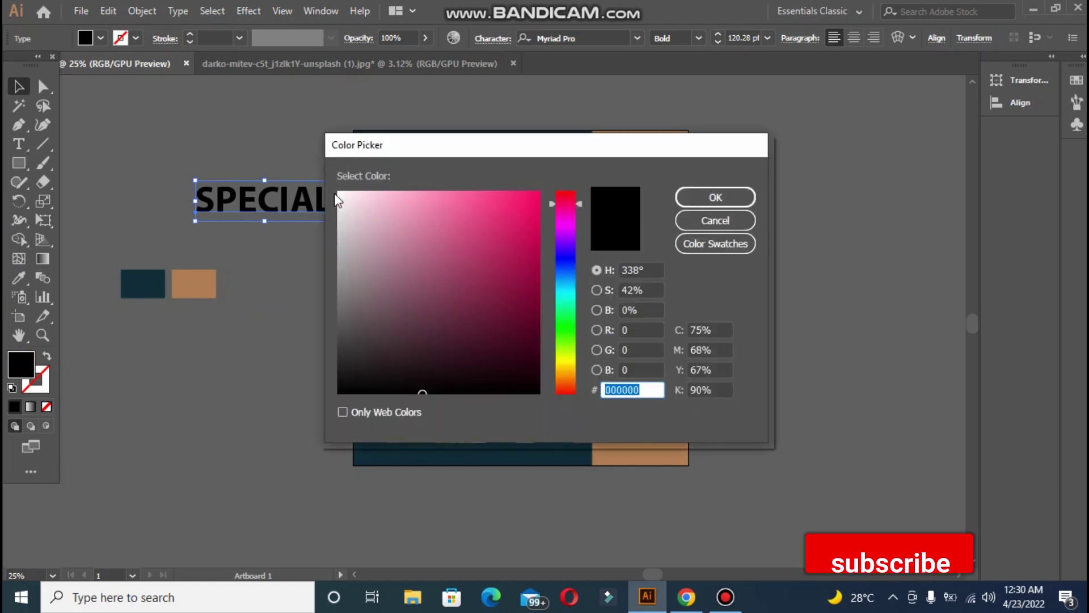
click(338, 195)
click(719, 199)
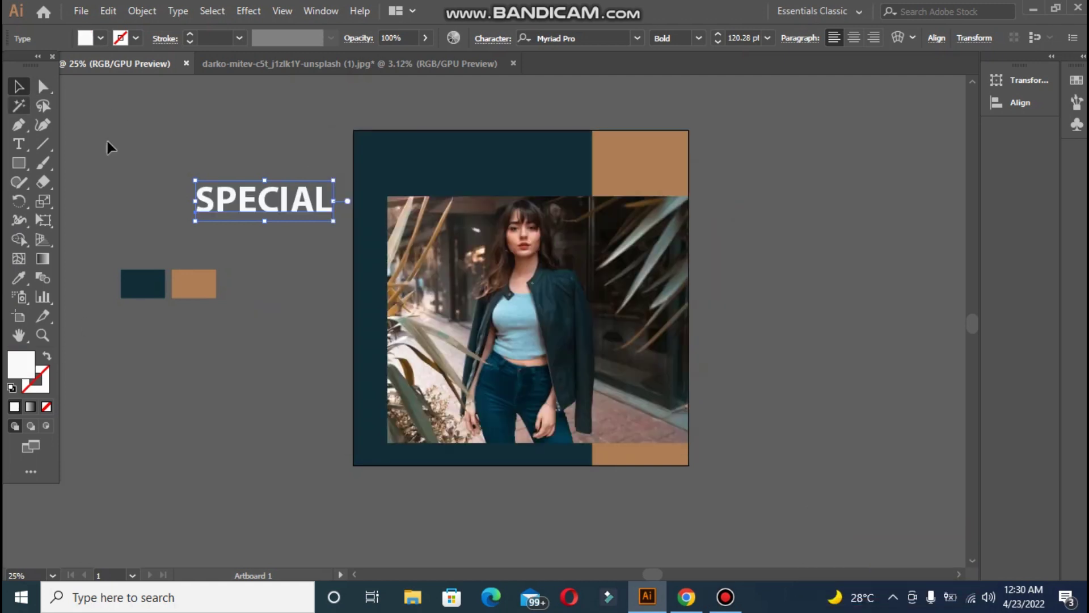
drag(223, 206, 391, 157)
Resize the clipped photo group to about 1180 x 770 px and shift it down to leave more room for the title.
click(397, 272)
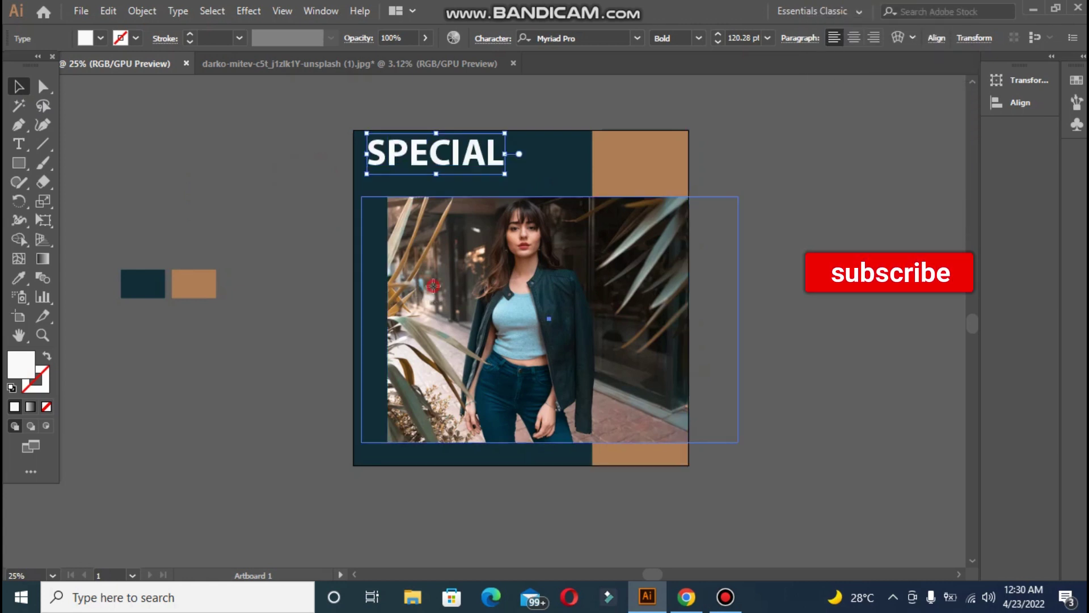
drag(359, 197, 384, 211)
drag(430, 303, 423, 298)
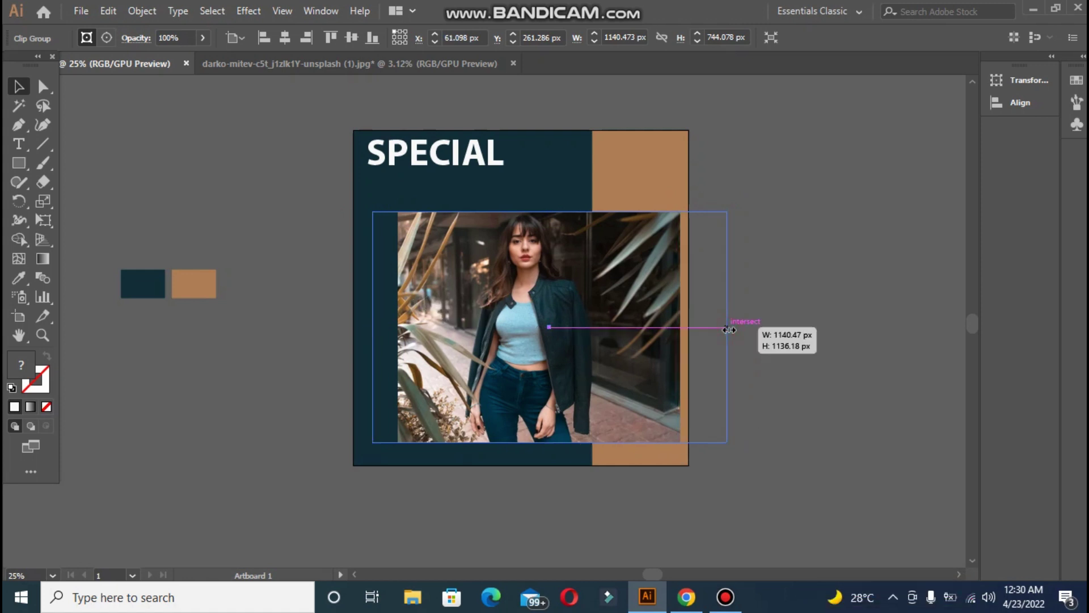
drag(729, 330, 735, 328)
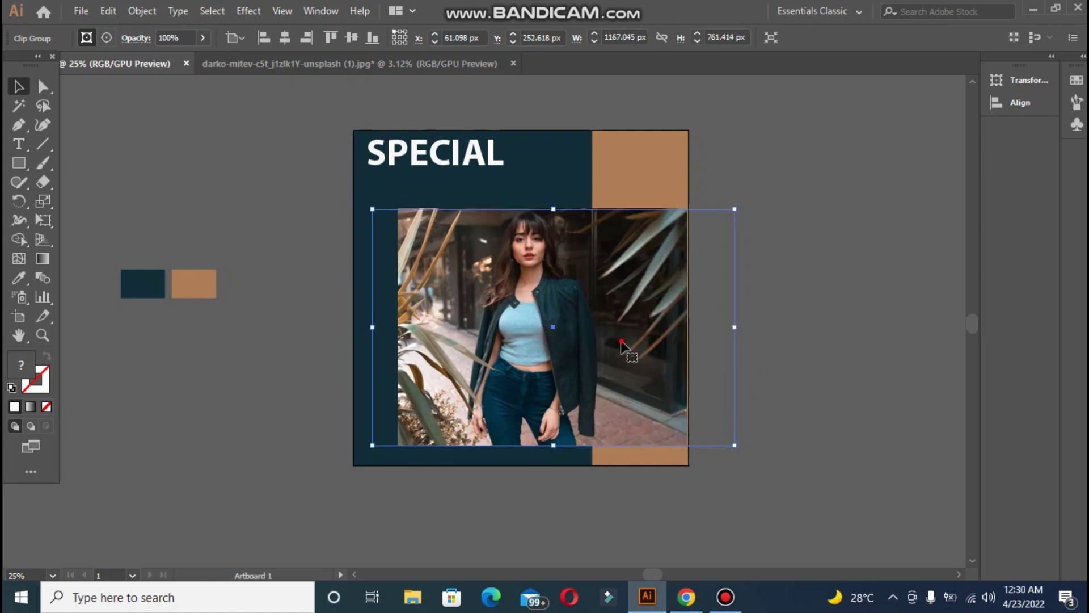
drag(621, 341, 622, 346)
drag(735, 333, 741, 333)
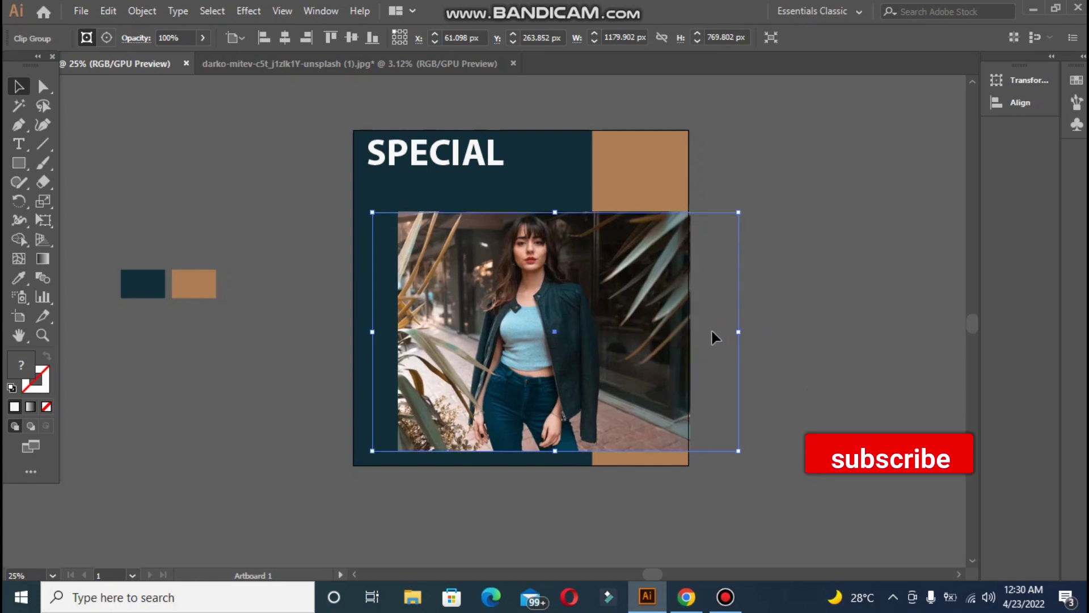
Nudge the clipped photo 8 px left to line up its visible right edge with the artboard.
key(Left)
key(Left)
key(Left)
key(Left)
key(Left)
key(Left)
key(Left)
key(Left)
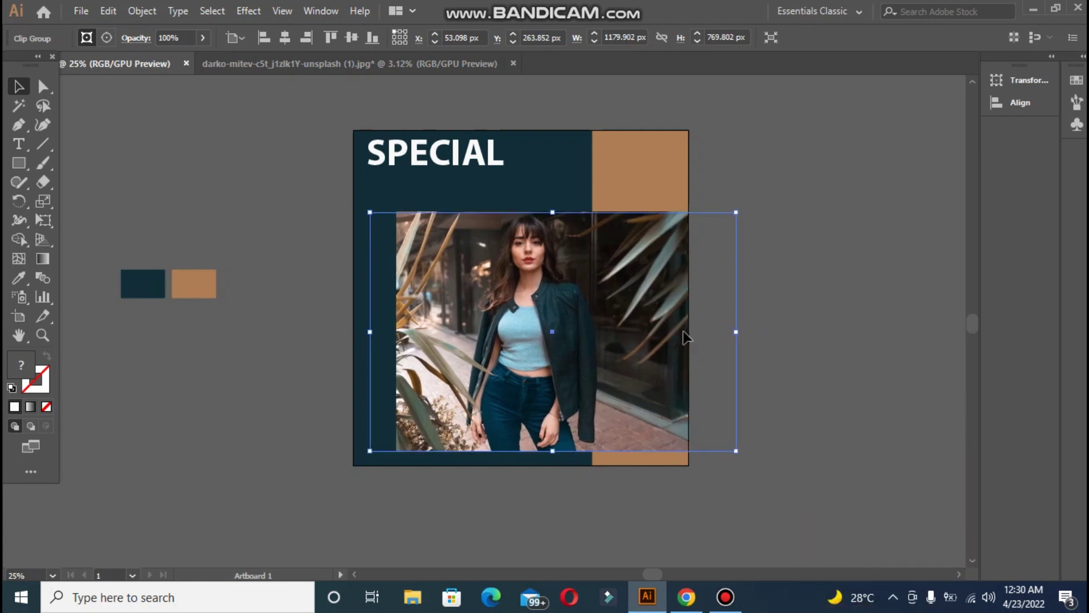
Move the SPECIAL title slightly down from the artboard's upper edge.
click(212, 134)
drag(379, 152, 380, 156)
key(Down)
key(Down)
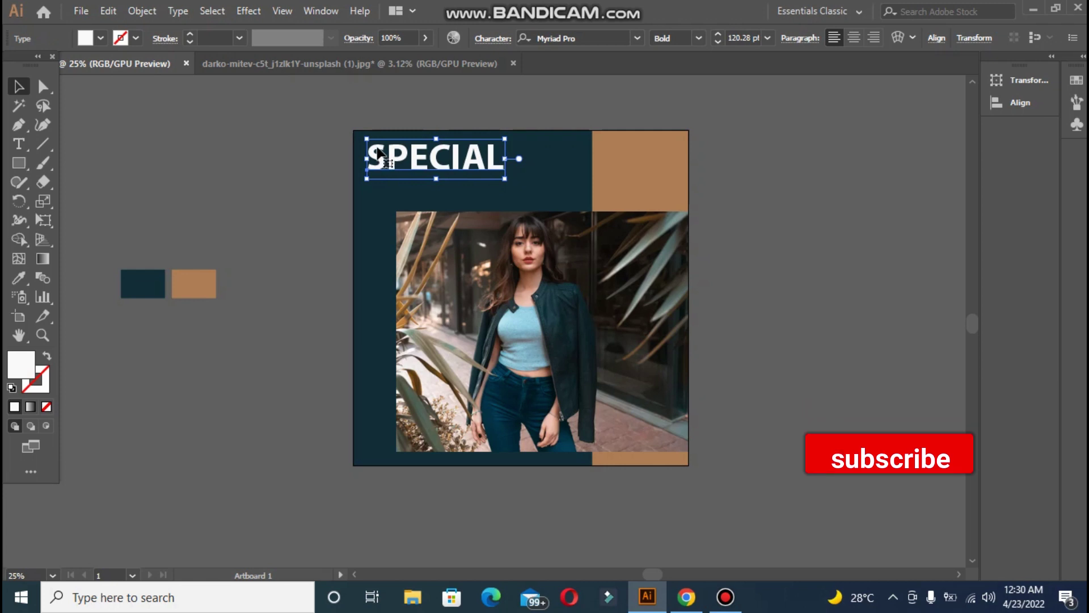
Add the bold text "FASHION" beside the artboard and enlarge it to about 104 pt.
click(70, 122)
click(18, 144)
click(159, 150)
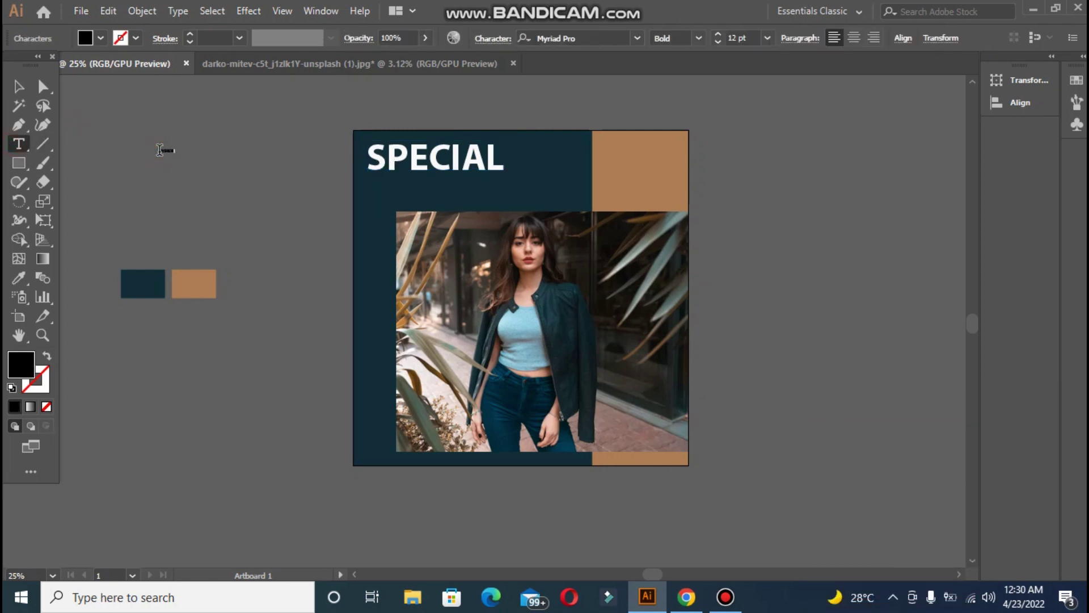
scroll(159, 148, up, 1)
click(19, 86)
click(167, 170)
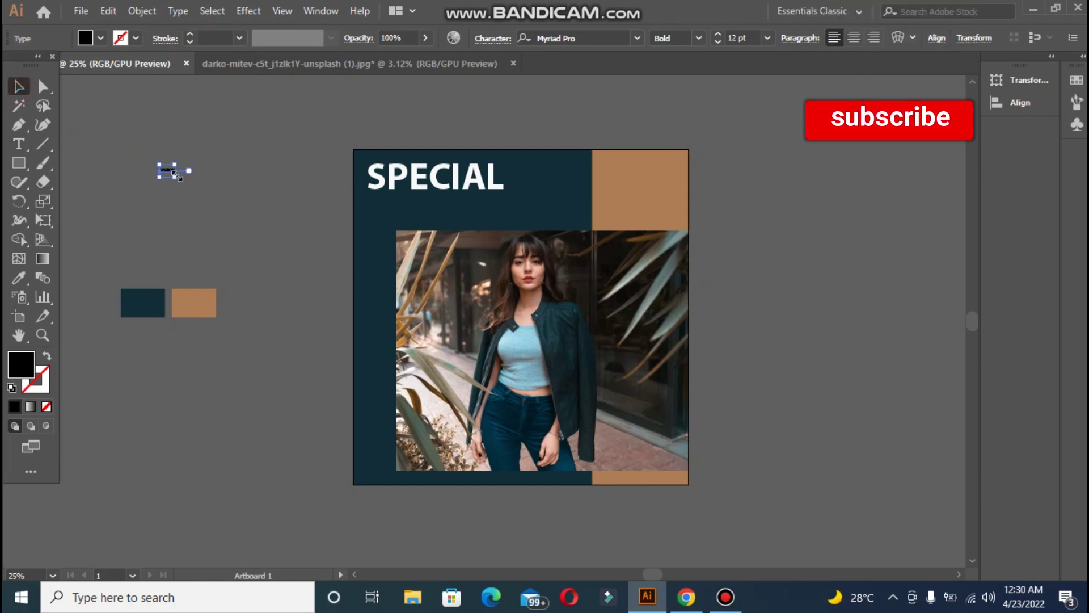
drag(175, 172, 287, 271)
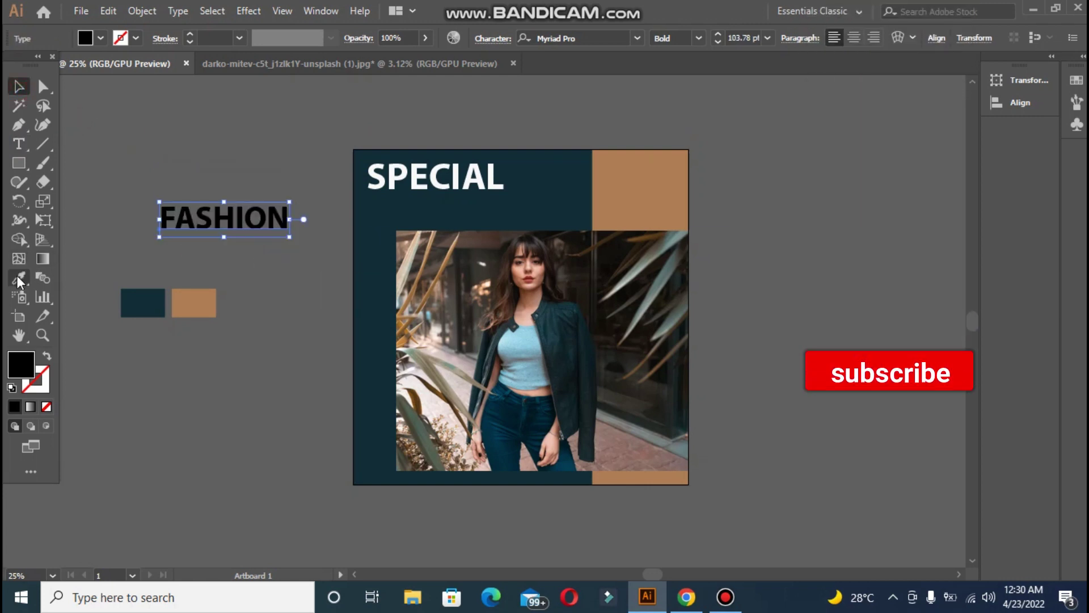
Color the FASHION text with the tan swatch and place it directly under SPECIAL, aligned to its left edge.
click(194, 303)
key(v)
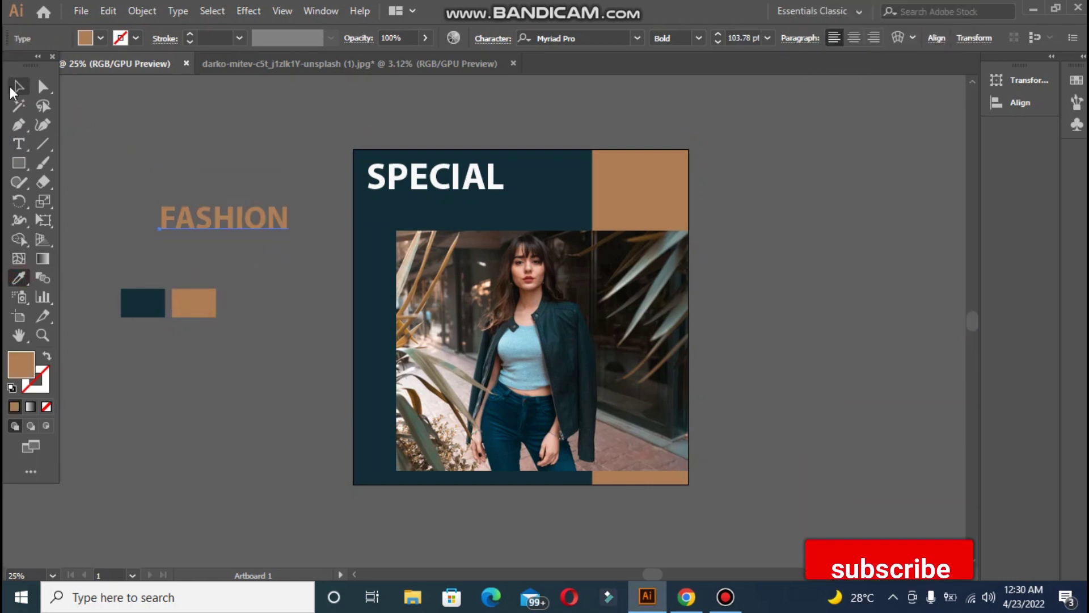
drag(187, 210, 393, 199)
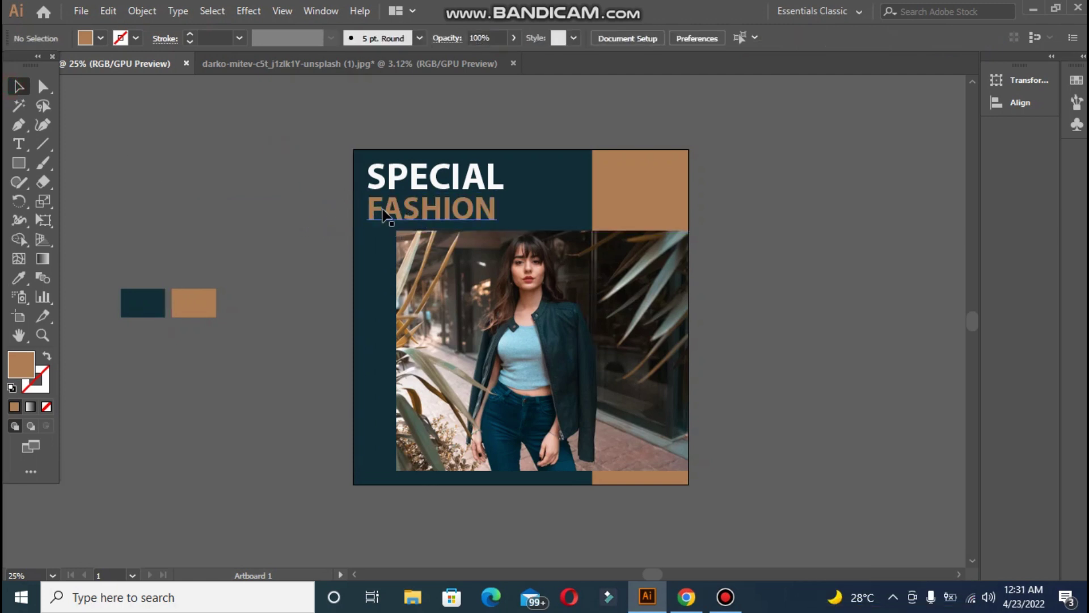
Increase the leading of the FASHION text to 140 pt.
click(382, 210)
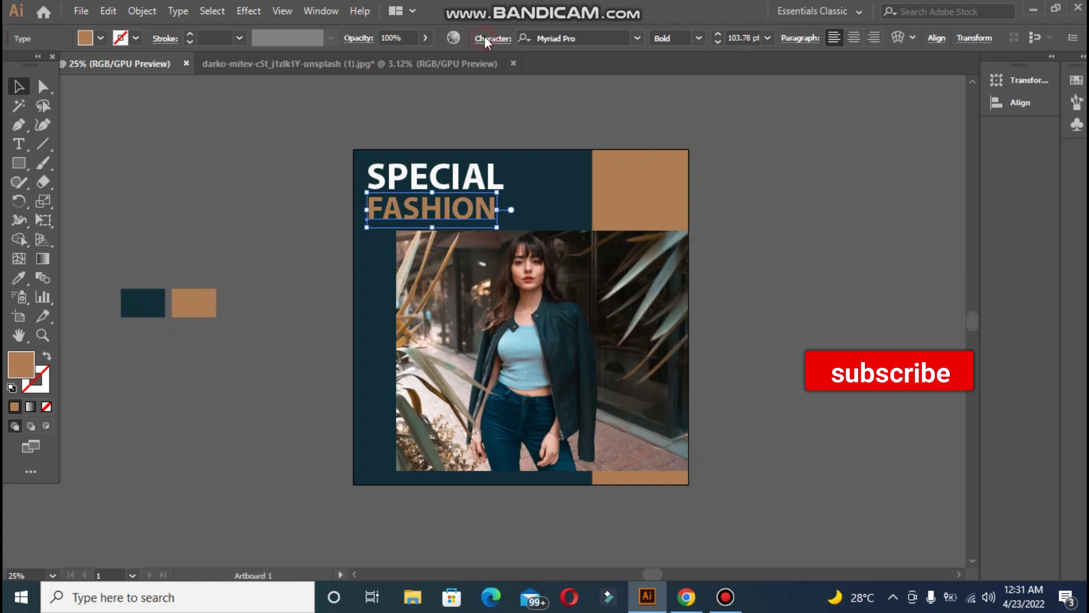
click(484, 38)
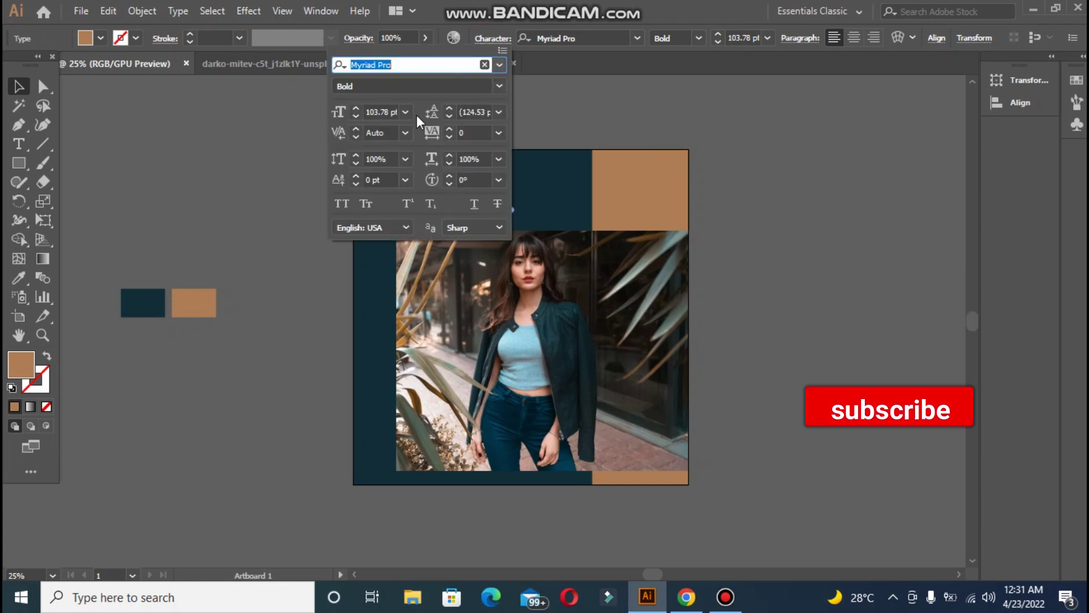
click(449, 108)
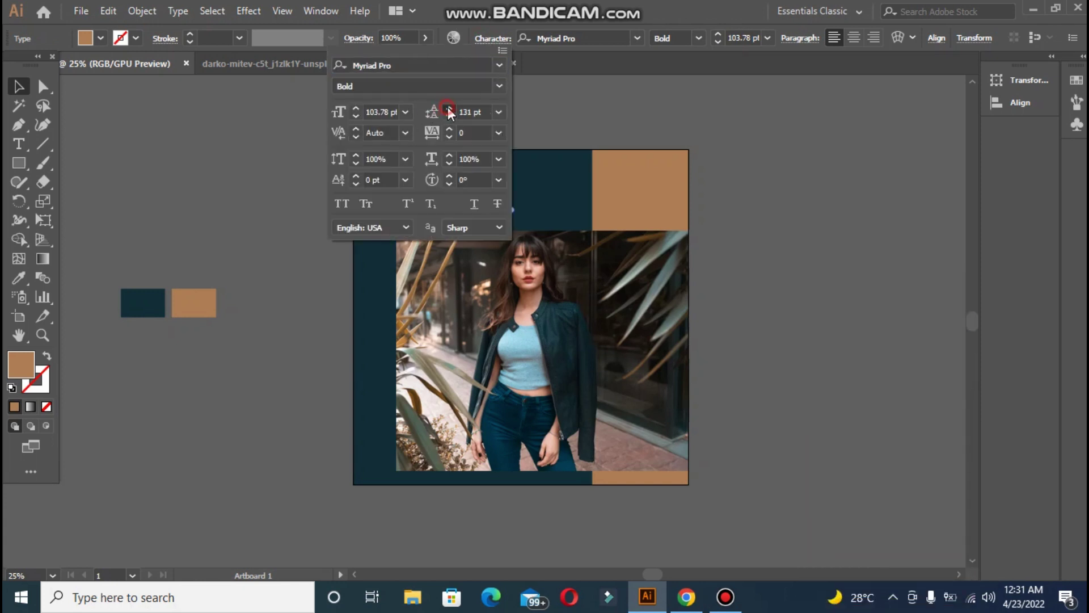
click(971, 319)
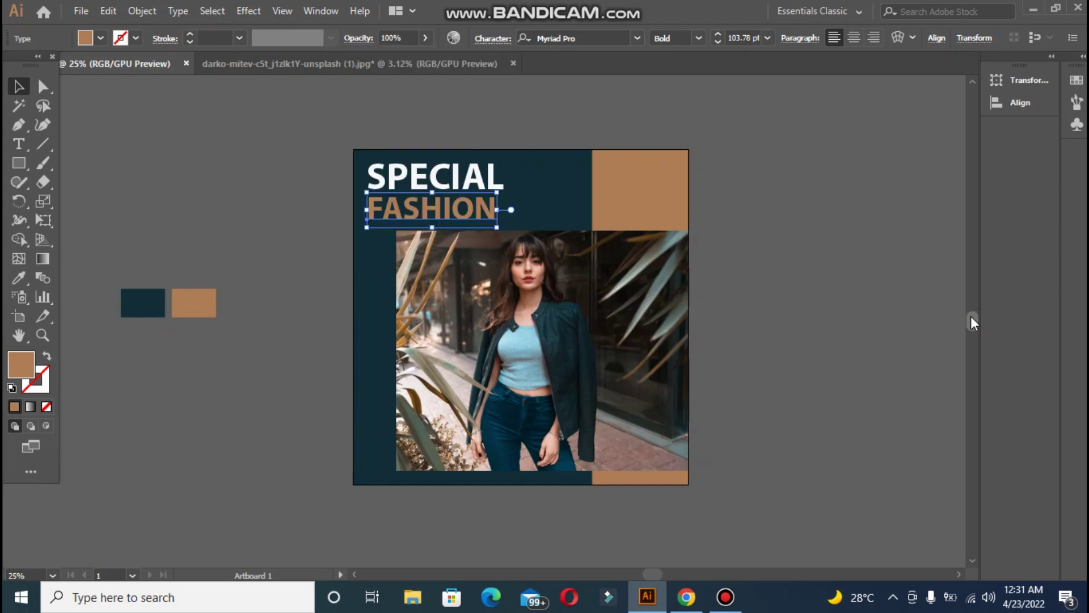
scroll(969, 315, up, 4)
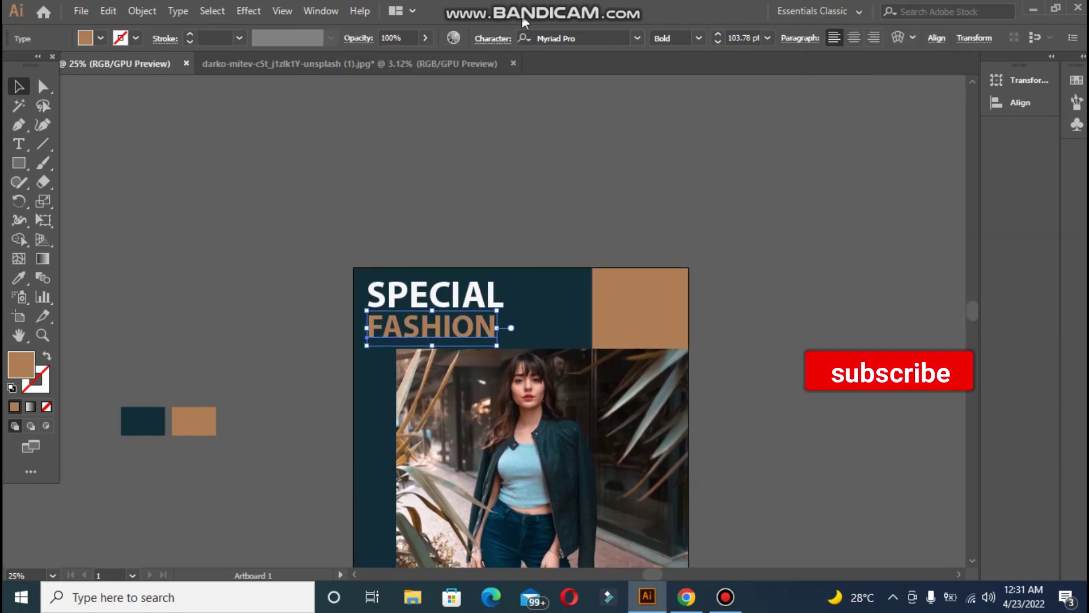
click(497, 38)
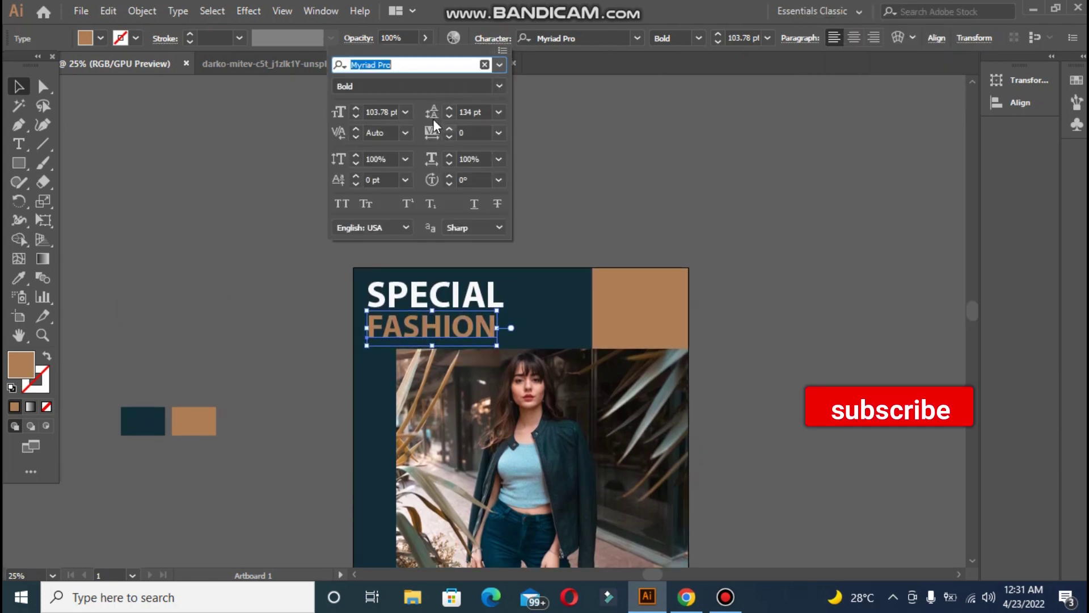
click(450, 108)
click(450, 107)
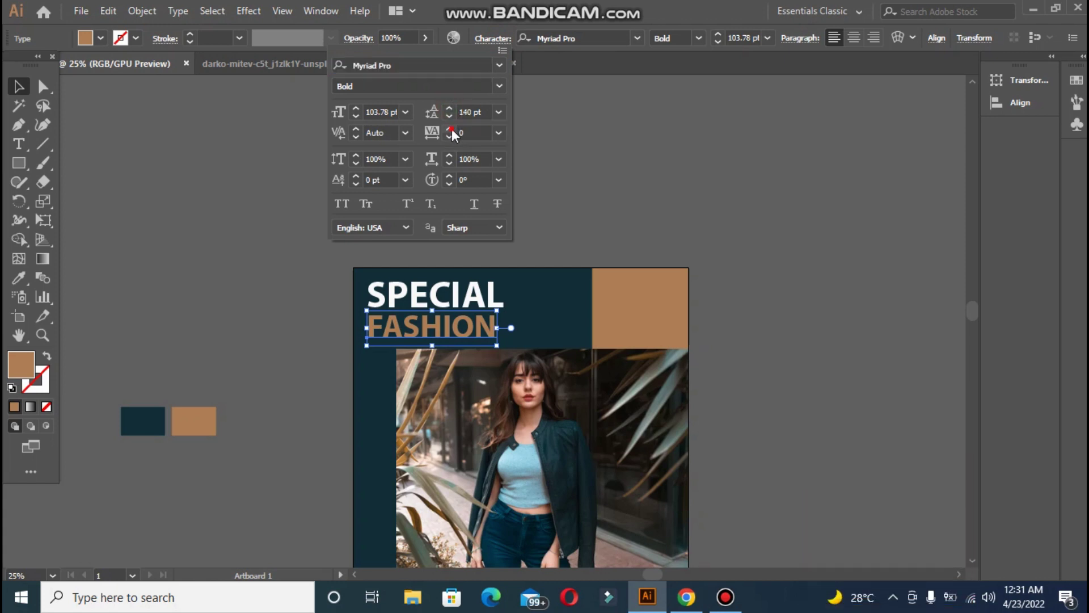
Increase the tracking of FASHION to about 23 to match SPECIAL's width, and nudge both title lines slightly right.
click(449, 129)
click(450, 129)
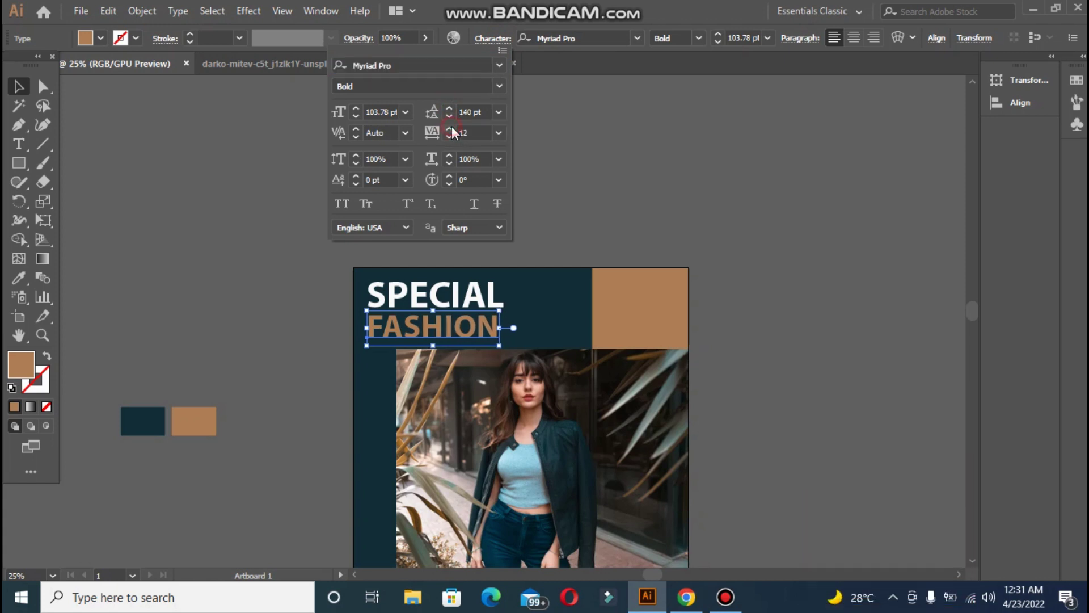
click(449, 128)
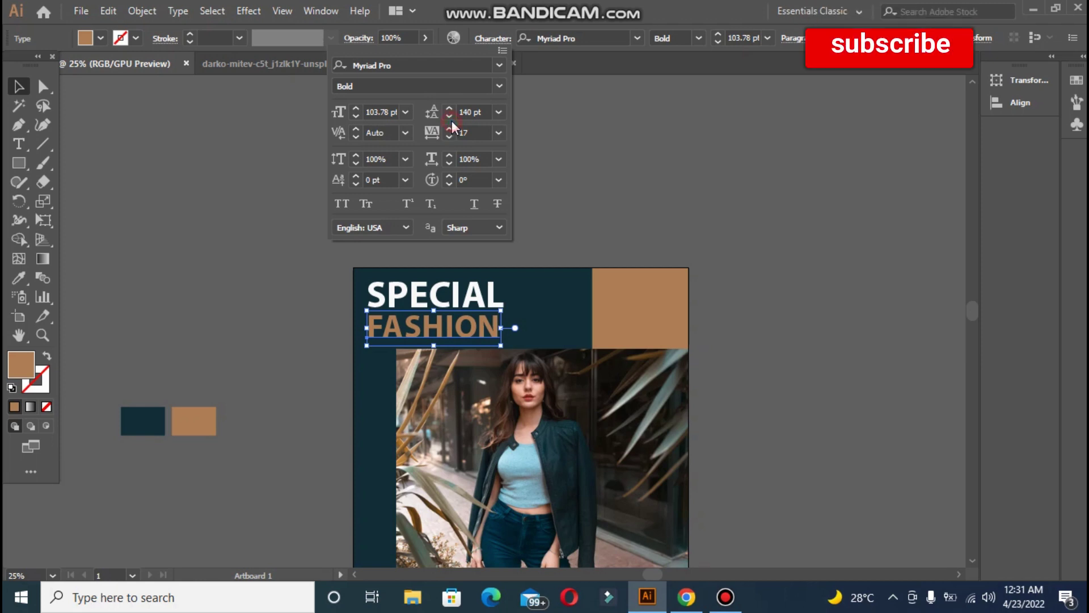
click(449, 129)
click(449, 128)
click(450, 129)
click(449, 129)
click(449, 129)
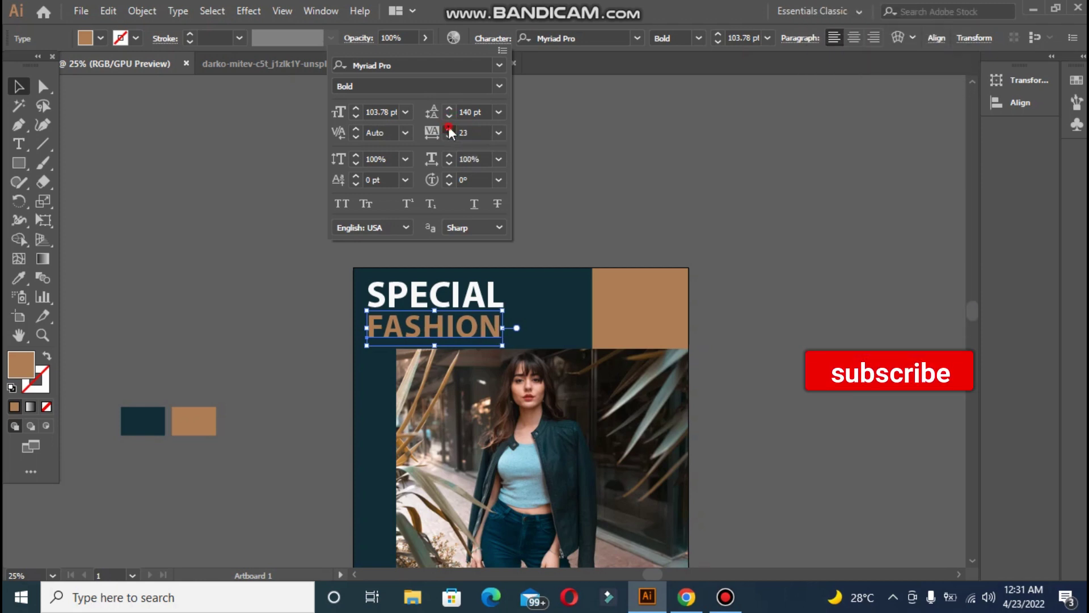
click(228, 223)
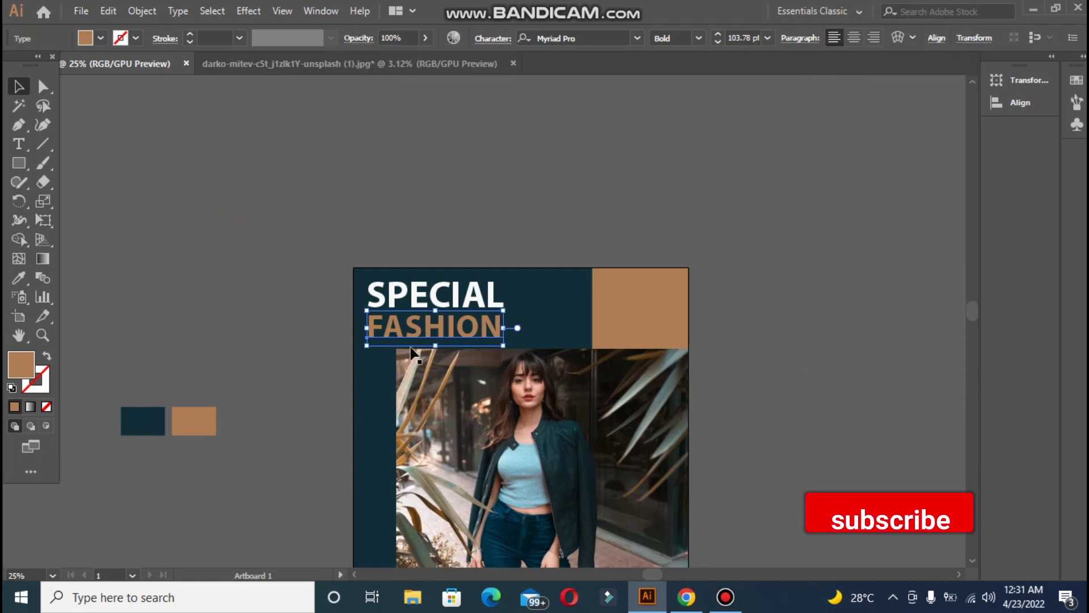
shift+click(378, 294)
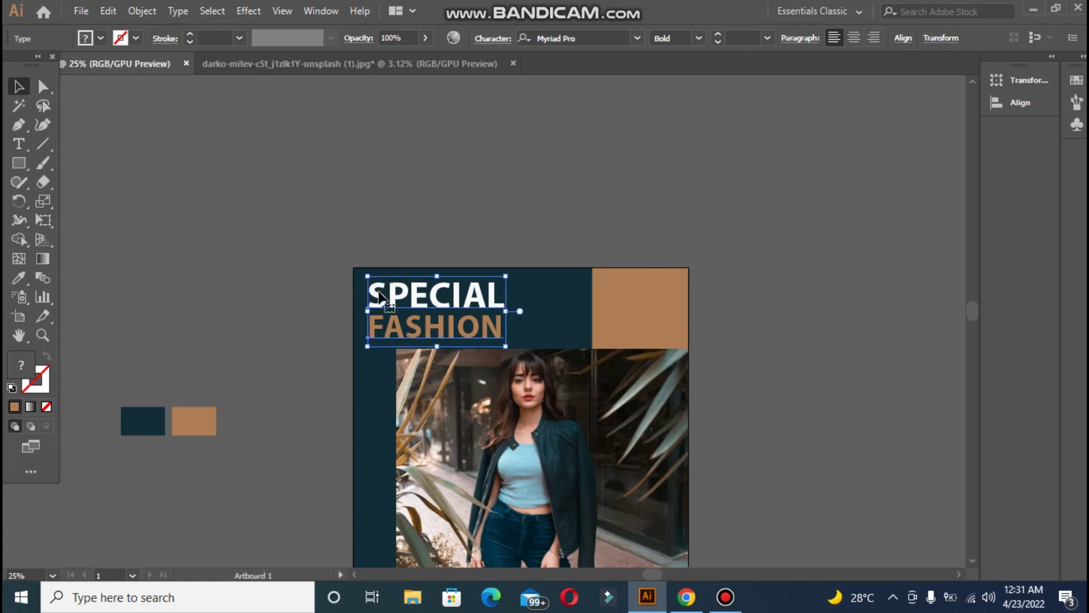
Try the Semibold Italic font style on the FASHION text.
double_click(387, 328)
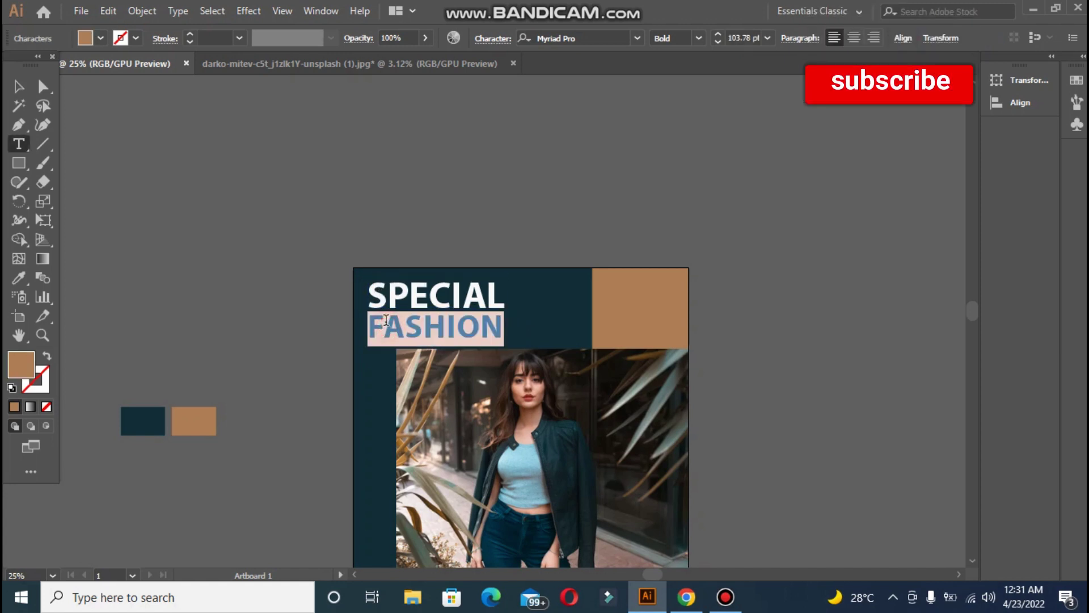
click(698, 39)
click(666, 178)
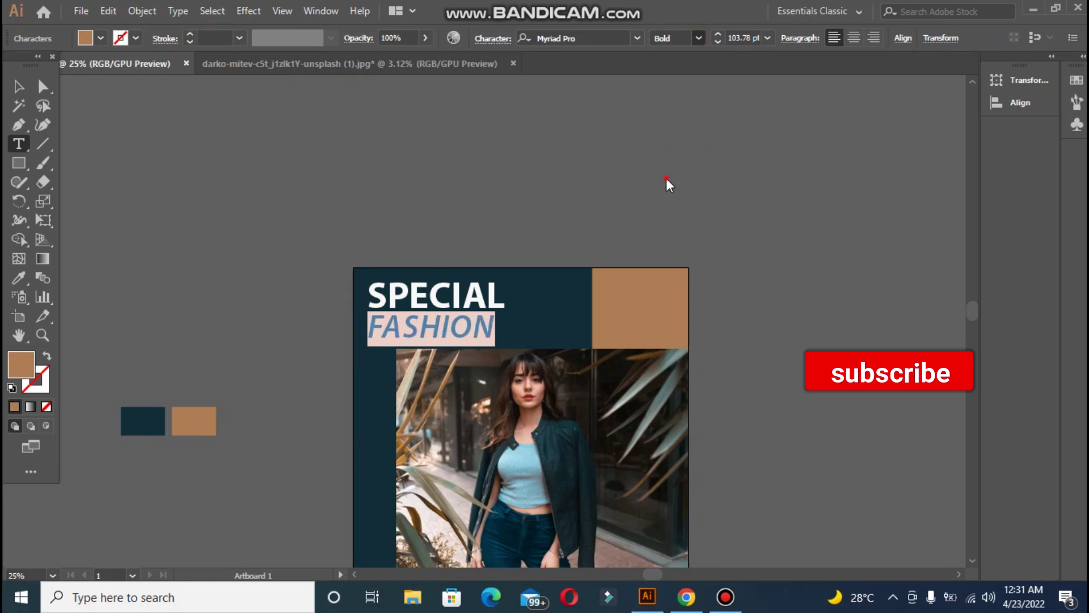
click(385, 182)
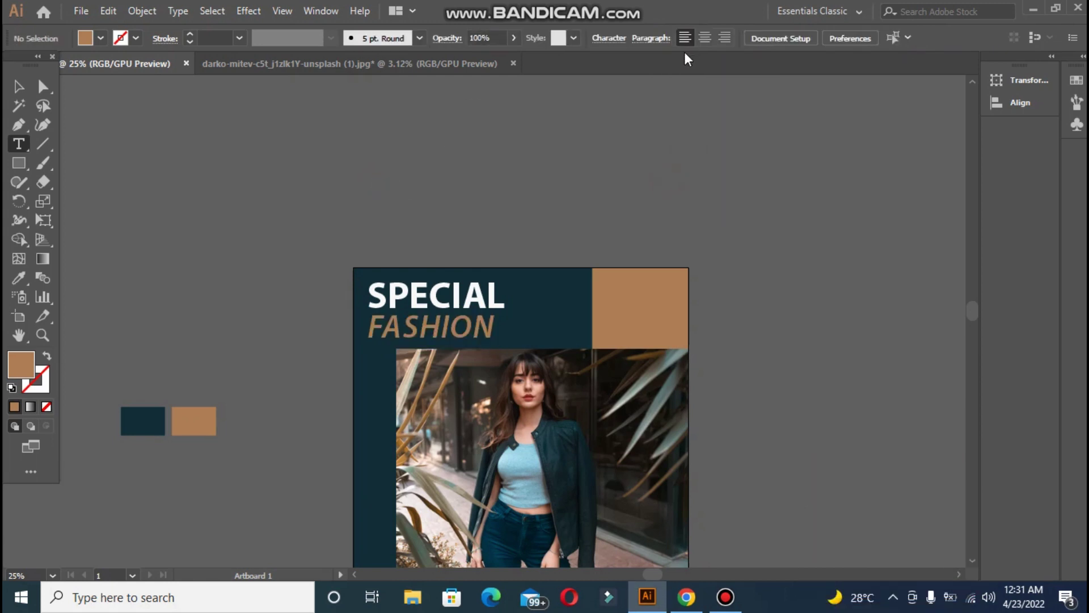
Set the font style of the FASHION text to Semibold.
double_click(422, 311)
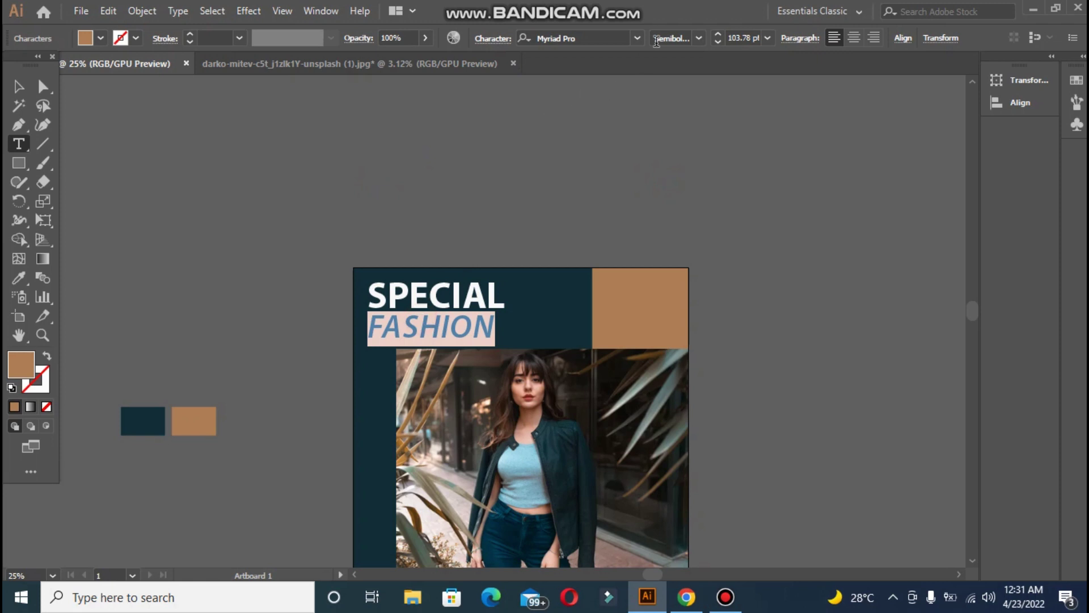
click(698, 38)
click(698, 158)
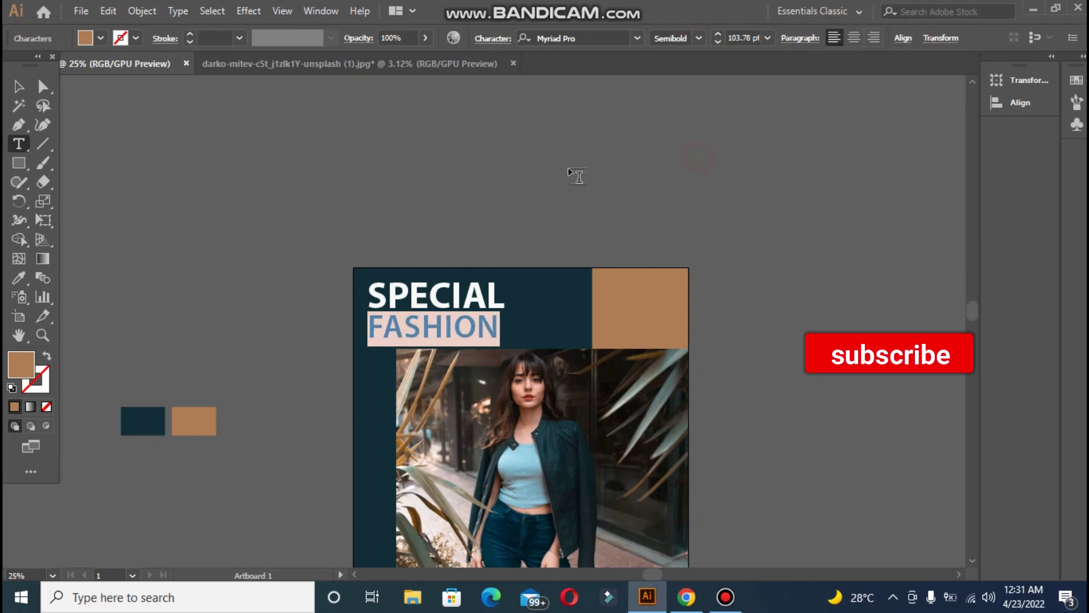
Increase the tracking of the FASHION text to 56 so its width matches SPECIAL above it.
click(19, 86)
click(283, 187)
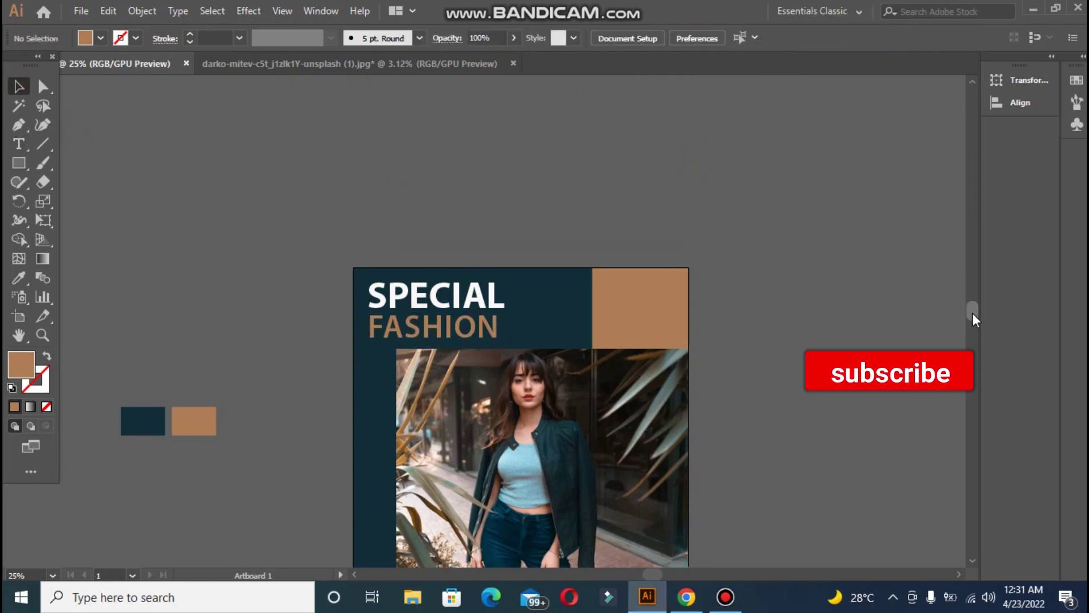
drag(972, 312, 972, 316)
click(477, 281)
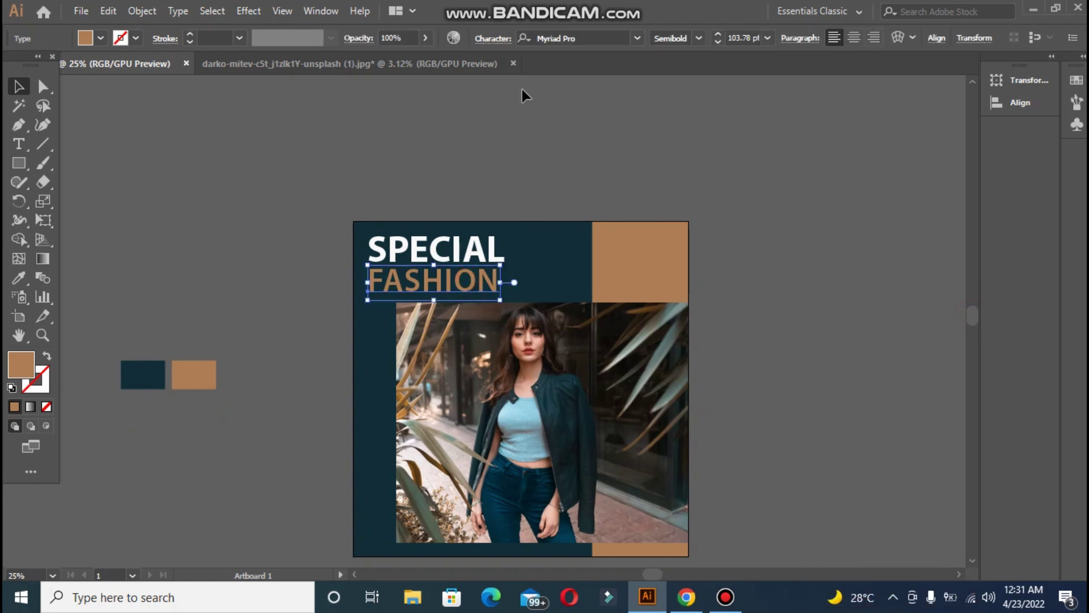
click(493, 38)
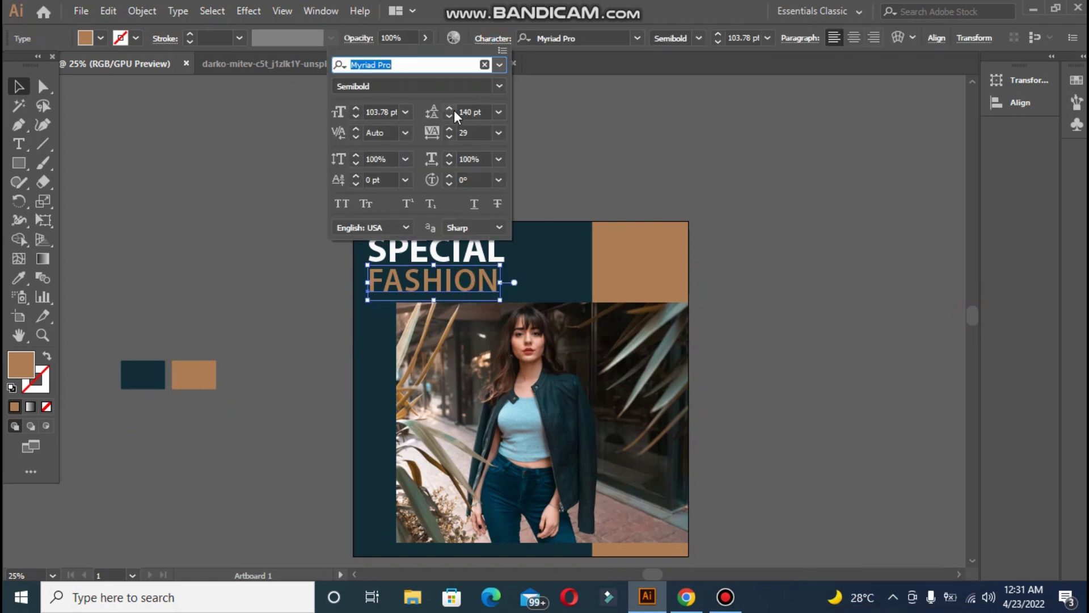
click(449, 129)
click(449, 129)
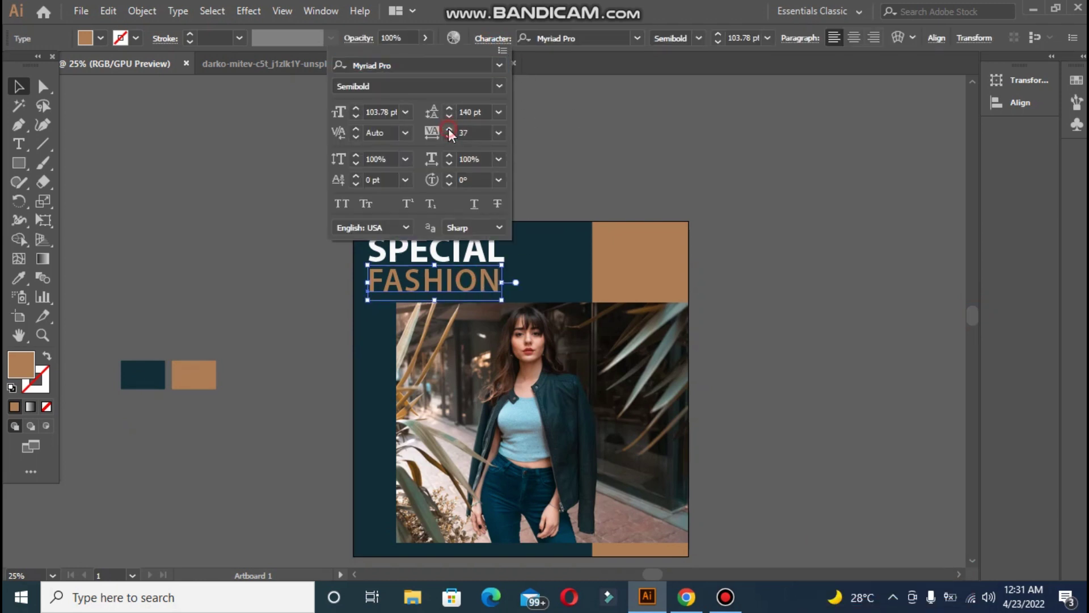
click(449, 130)
click(449, 130)
click(450, 130)
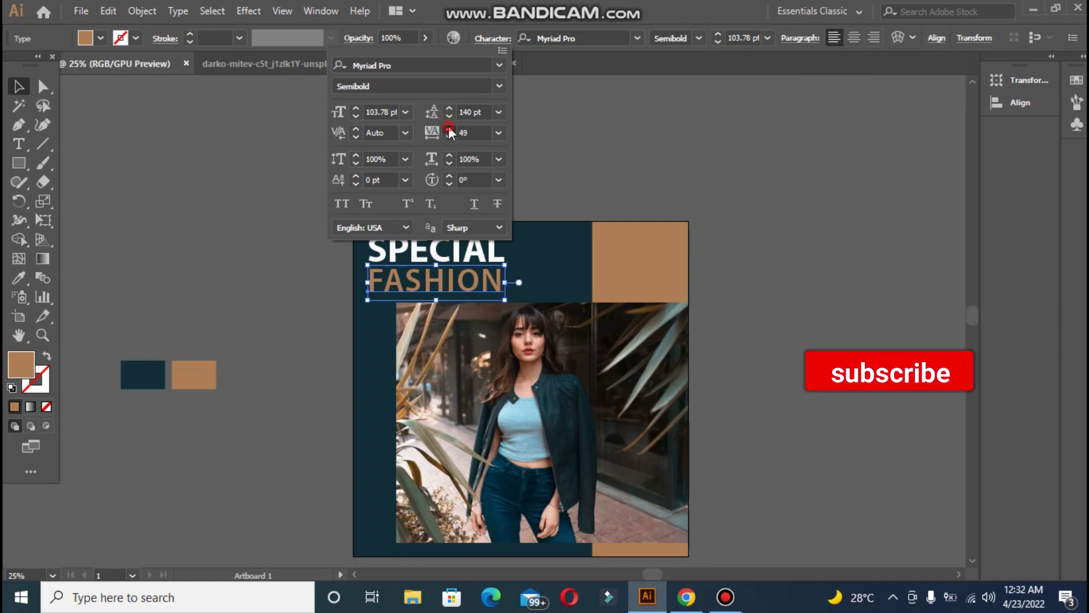
click(449, 129)
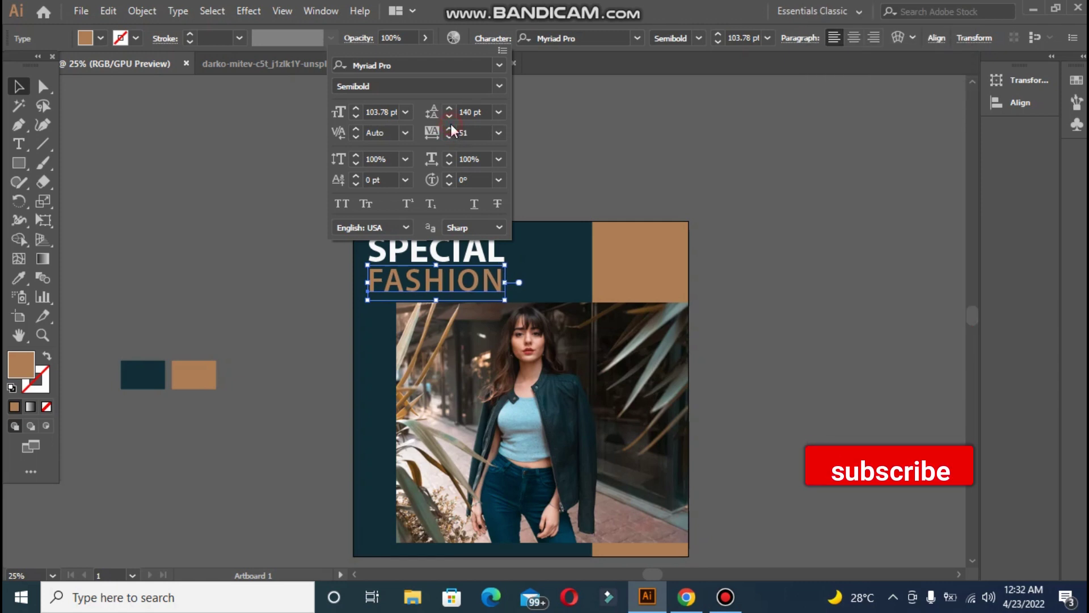
click(450, 130)
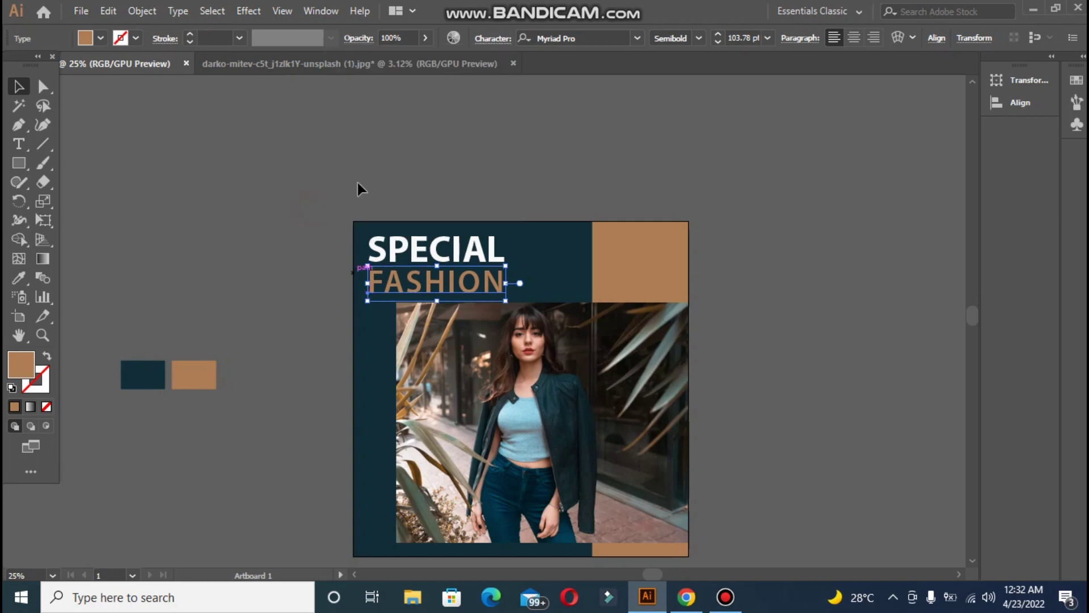
Reduce the vertical scale of the FASHION text to 97% and deselect it.
click(493, 38)
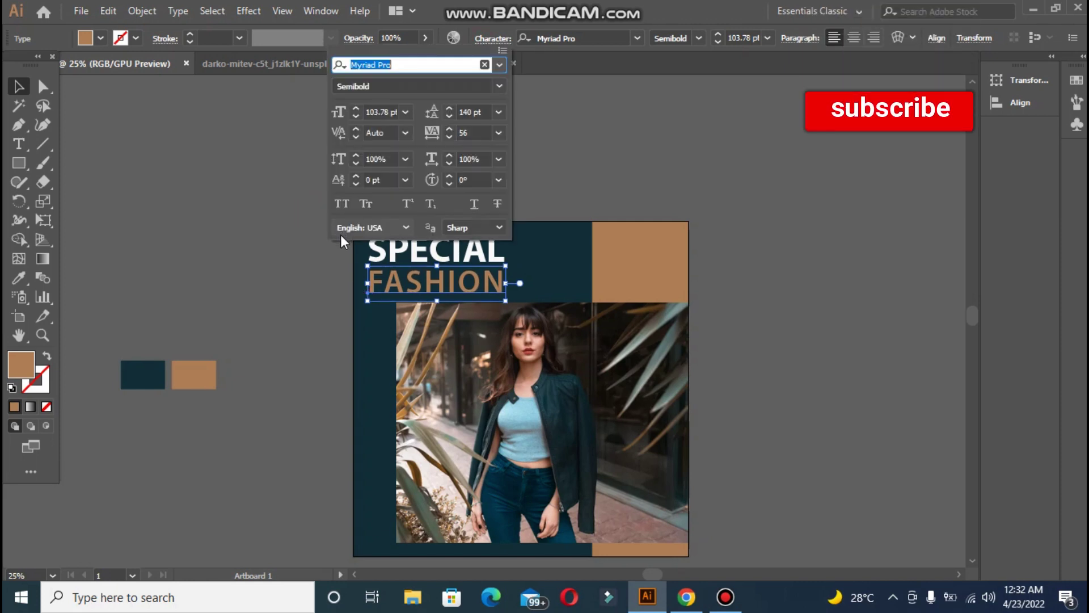
click(356, 164)
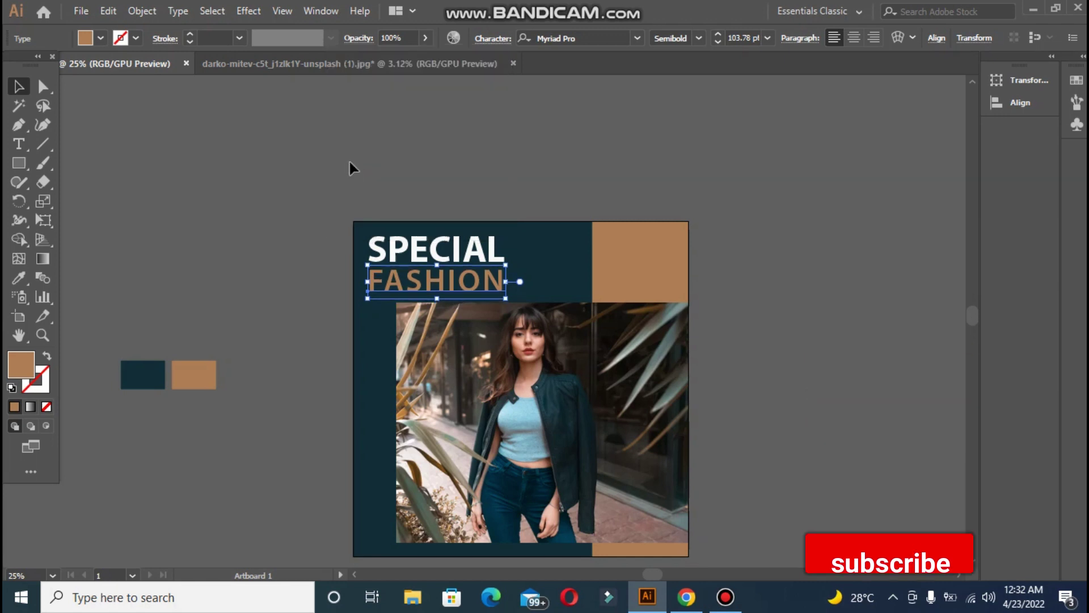
click(308, 197)
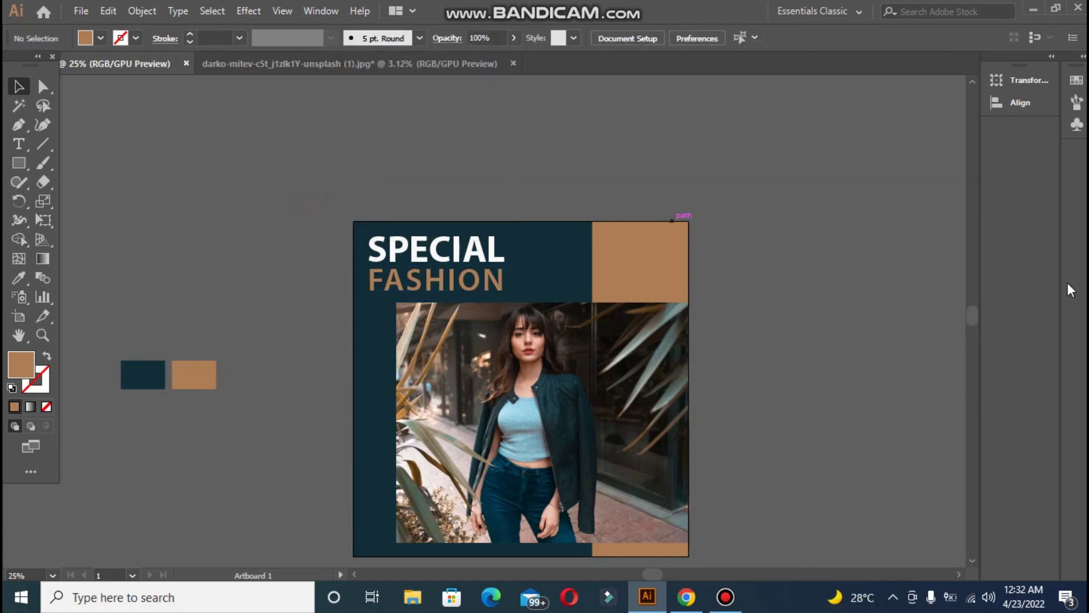
Draw a tall, narrow rectangle in the teal strip beside the photo, with no fill and a 4 pt tan stroke.
drag(976, 316, 976, 321)
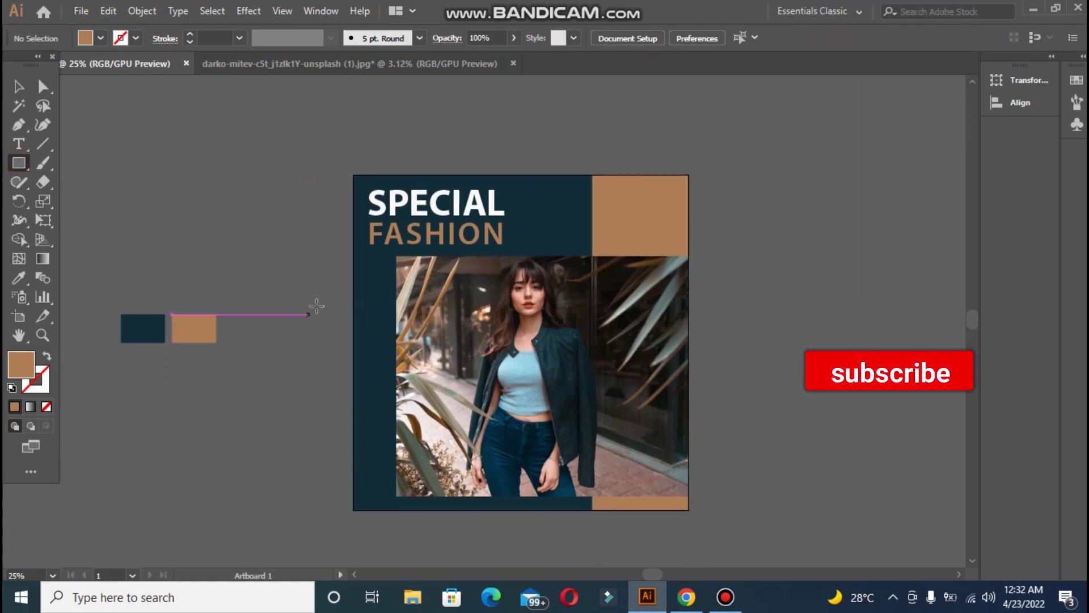
drag(359, 289, 384, 448)
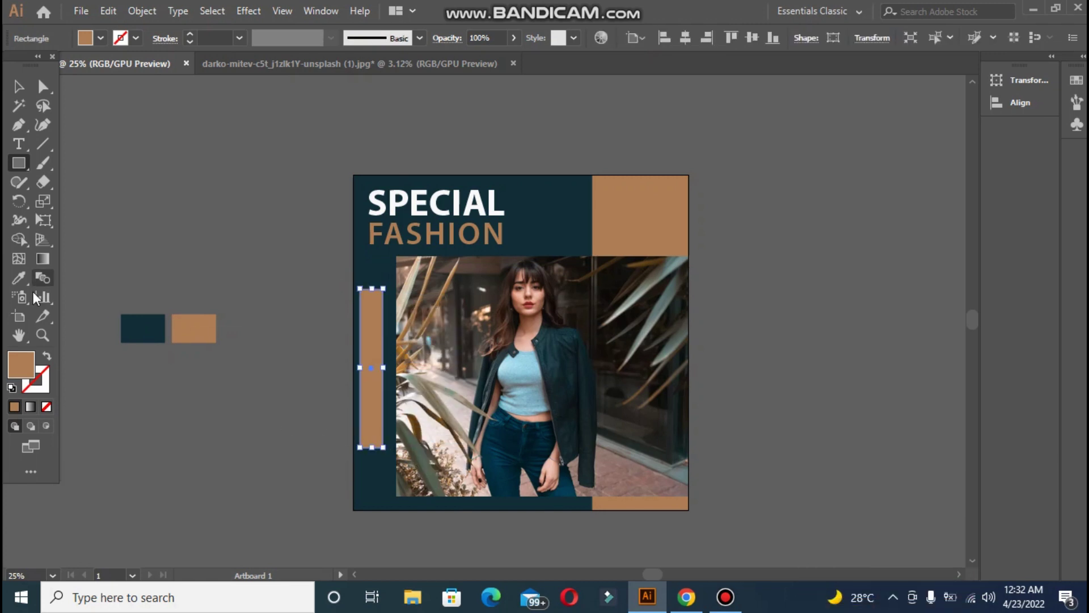
click(48, 356)
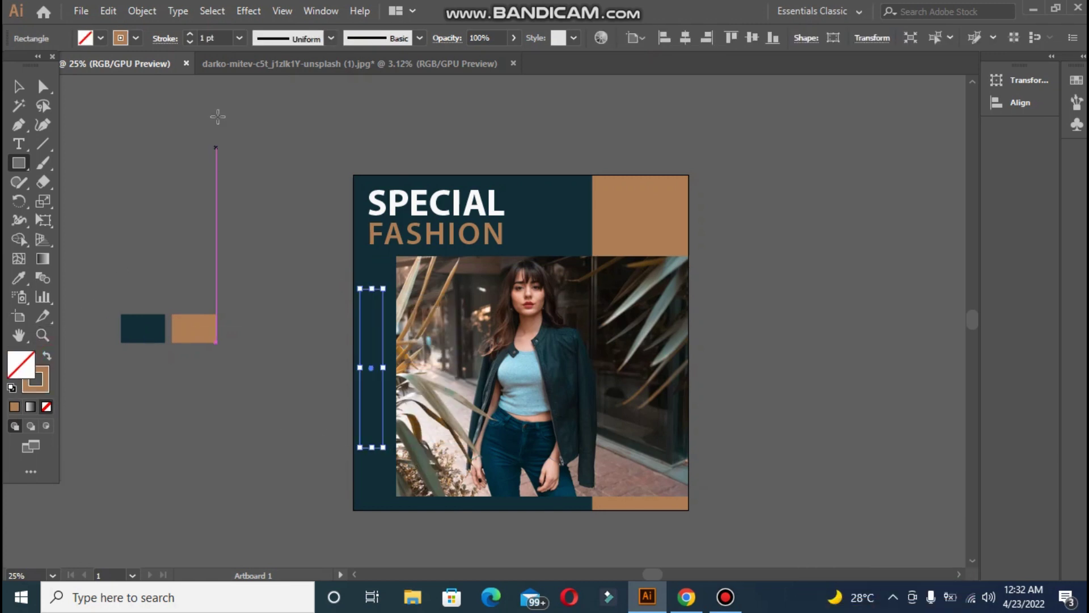
click(189, 34)
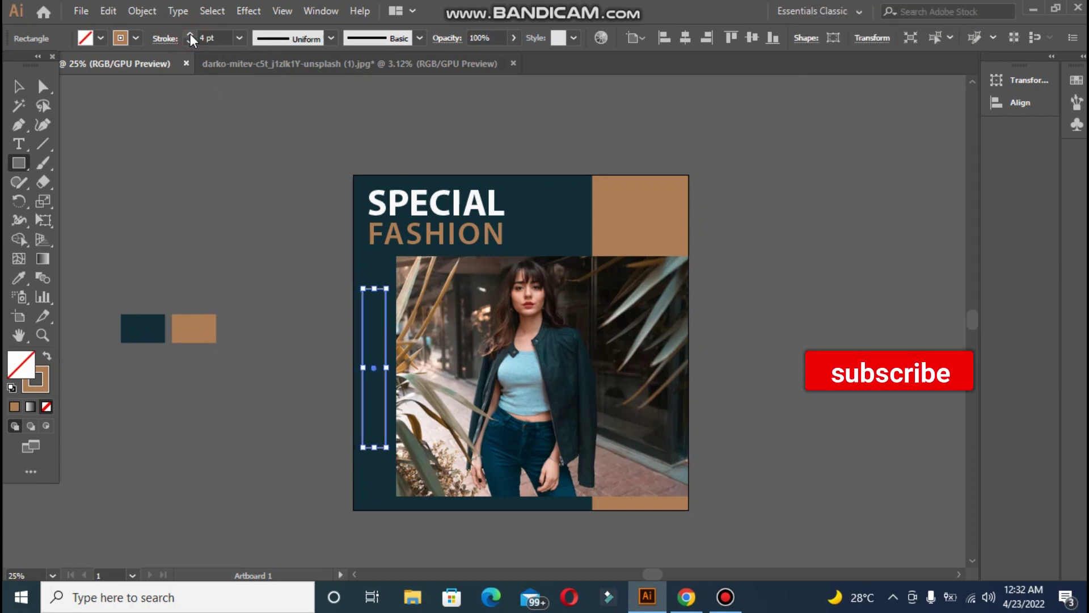
click(10, 88)
click(81, 153)
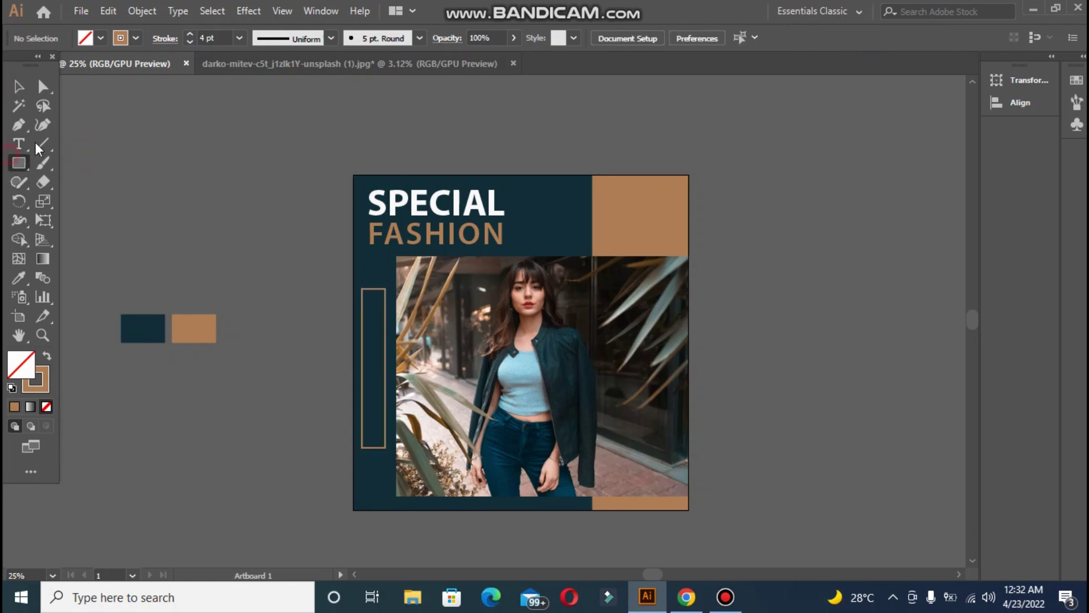
Draw a very thin vertical bar on the empty canvas beside the artboard, filled tan with no stroke.
drag(103, 119, 101, 297)
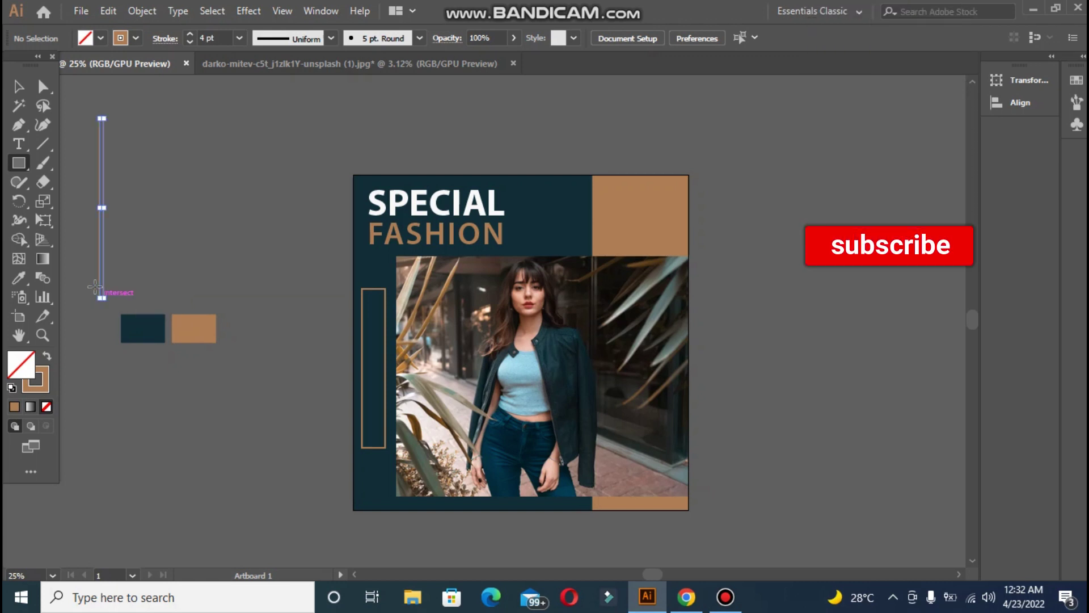
click(47, 352)
key(v)
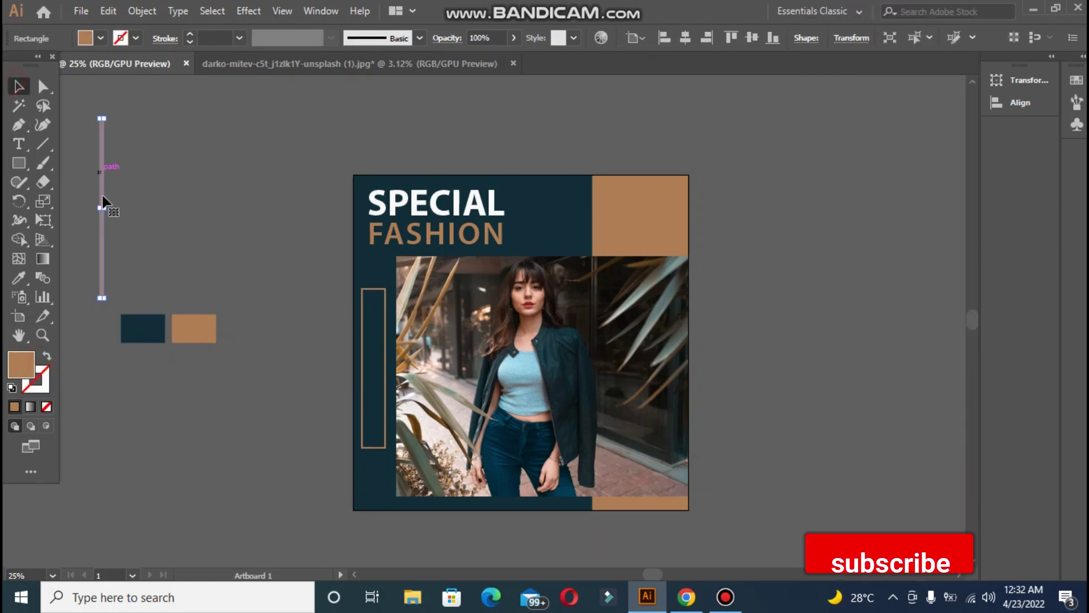
Shorten the thin tan bar and place it inside the outlined rectangle beside the photo.
drag(101, 231, 292, 328)
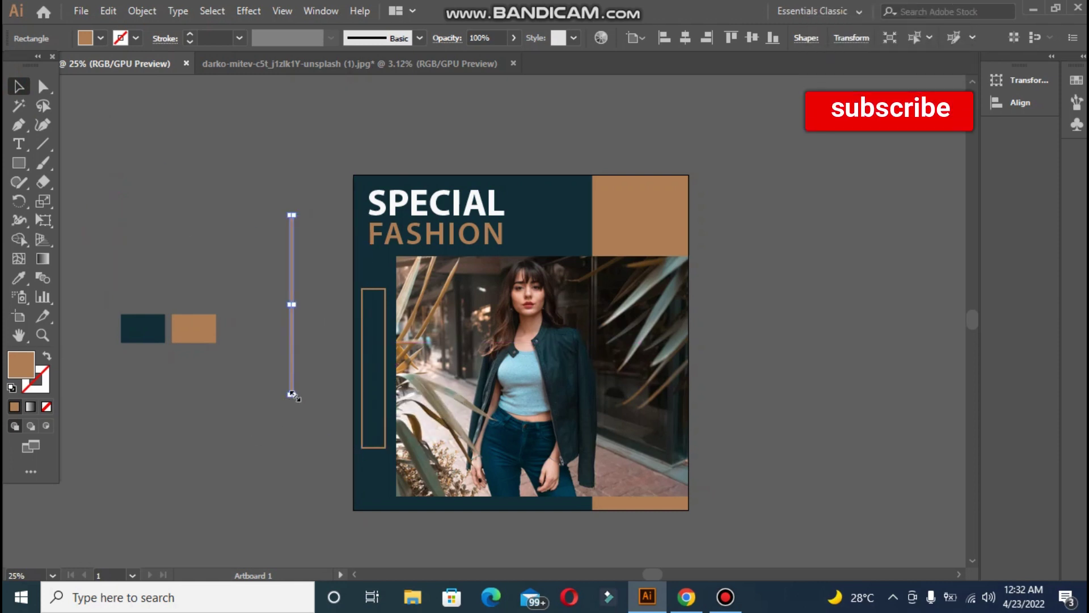
drag(291, 394, 291, 341)
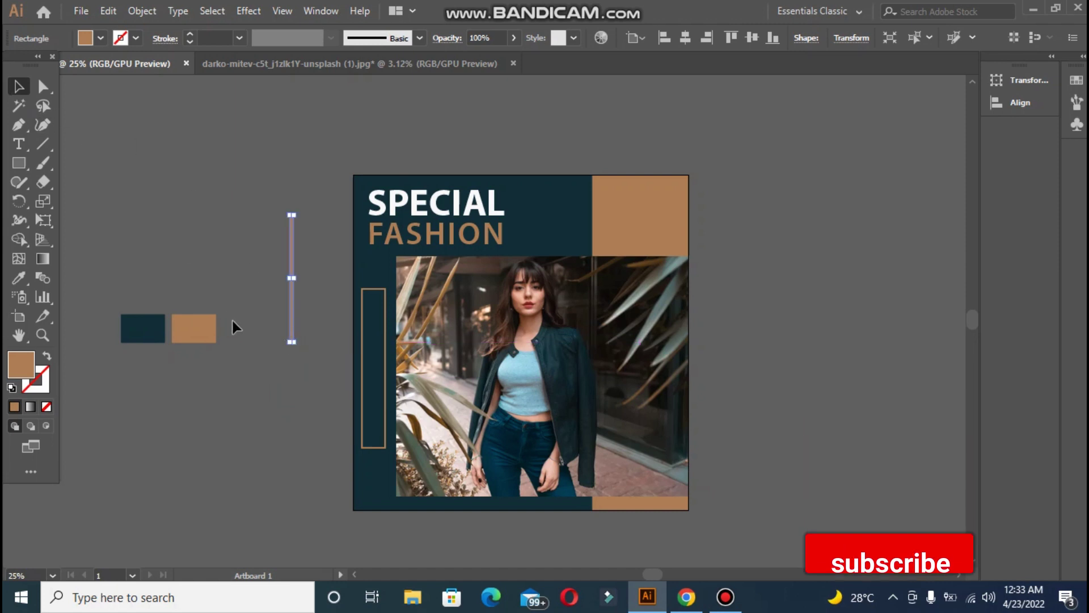
drag(291, 328, 347, 390)
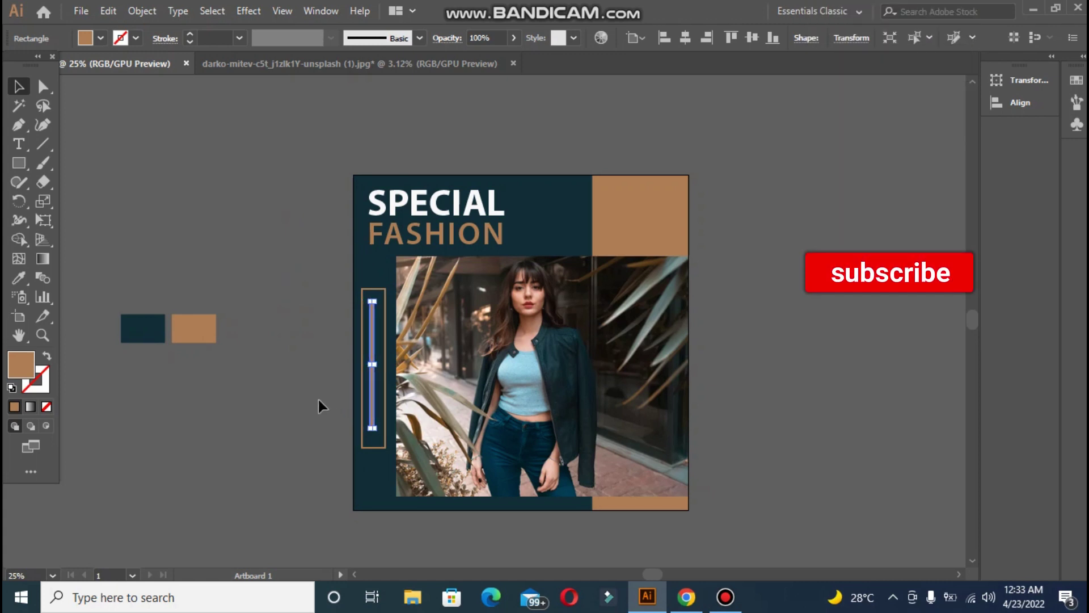
click(342, 332)
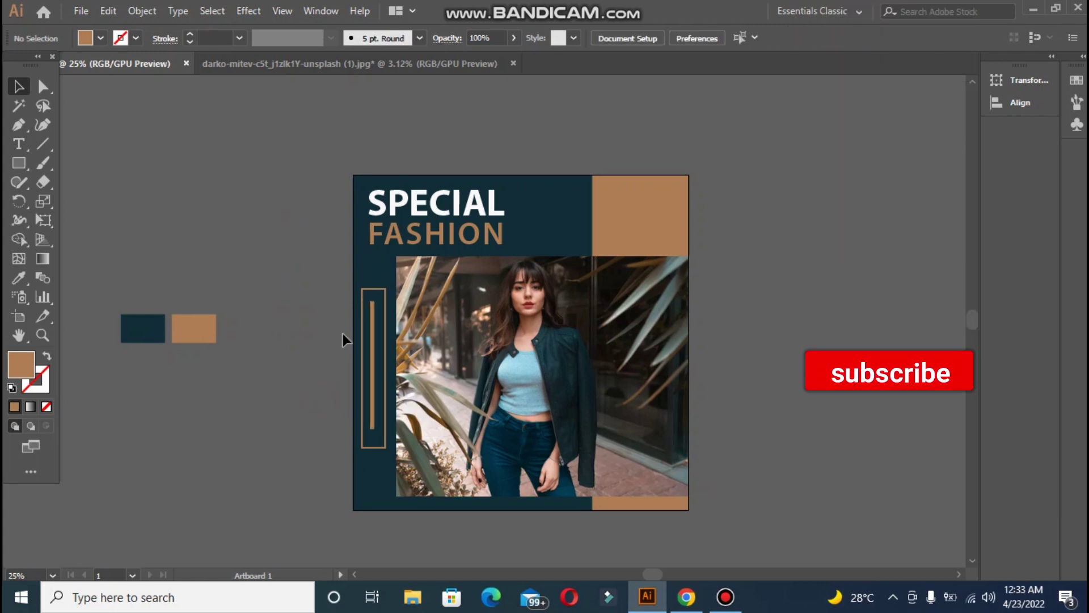
Align the thin bar and the outlined rectangle to each other's horizontal and vertical centers.
click(369, 288)
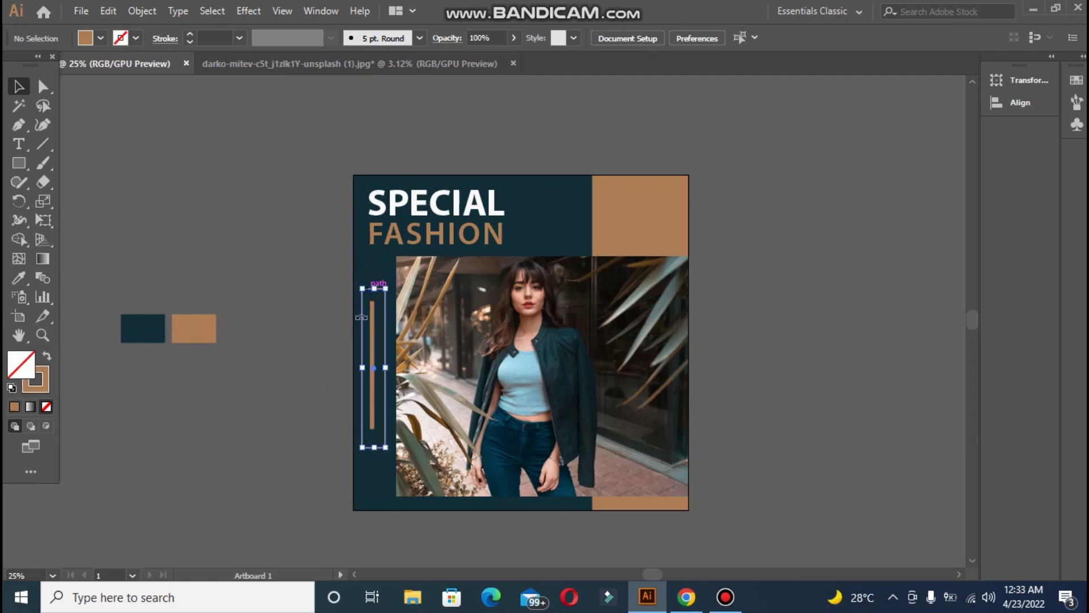
shift+click(373, 311)
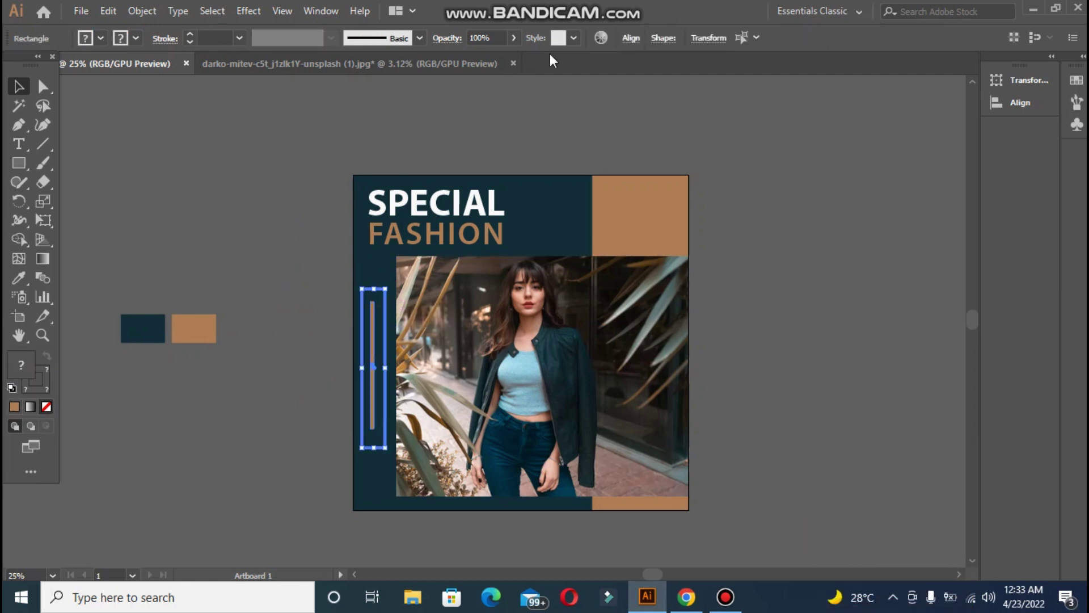
click(636, 41)
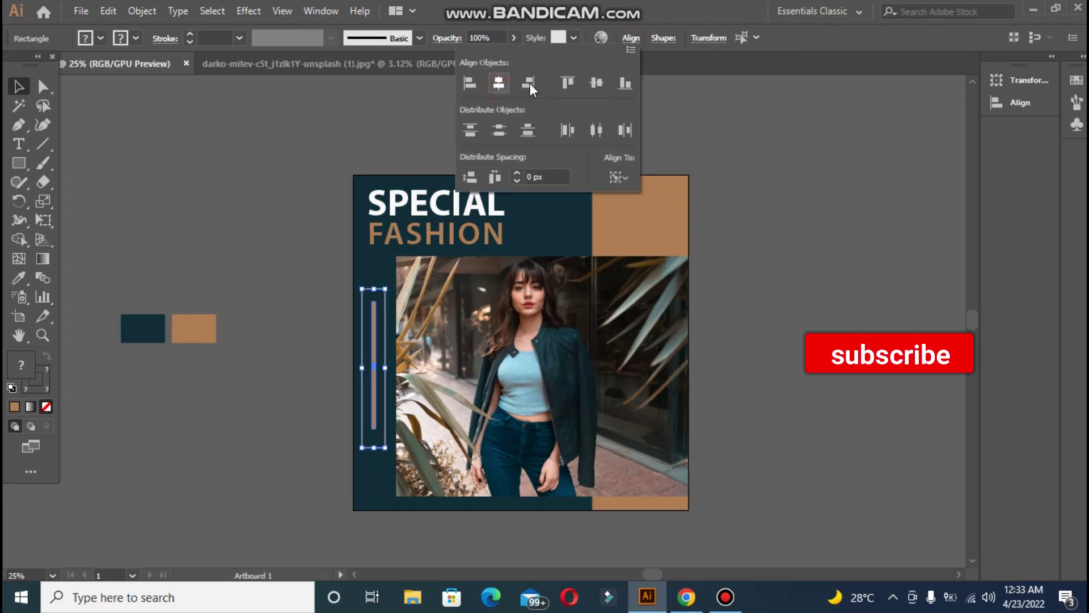
click(596, 84)
click(288, 163)
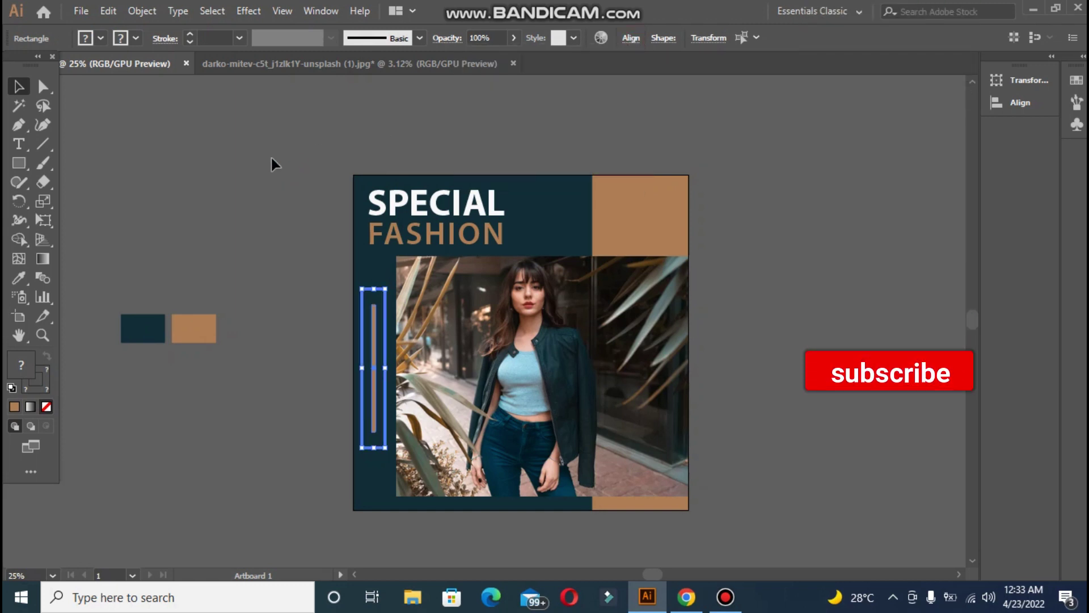
Add a two-line logo placeholder text starting with LOGO on the empty canvas above the colour swatches.
click(21, 143)
click(151, 112)
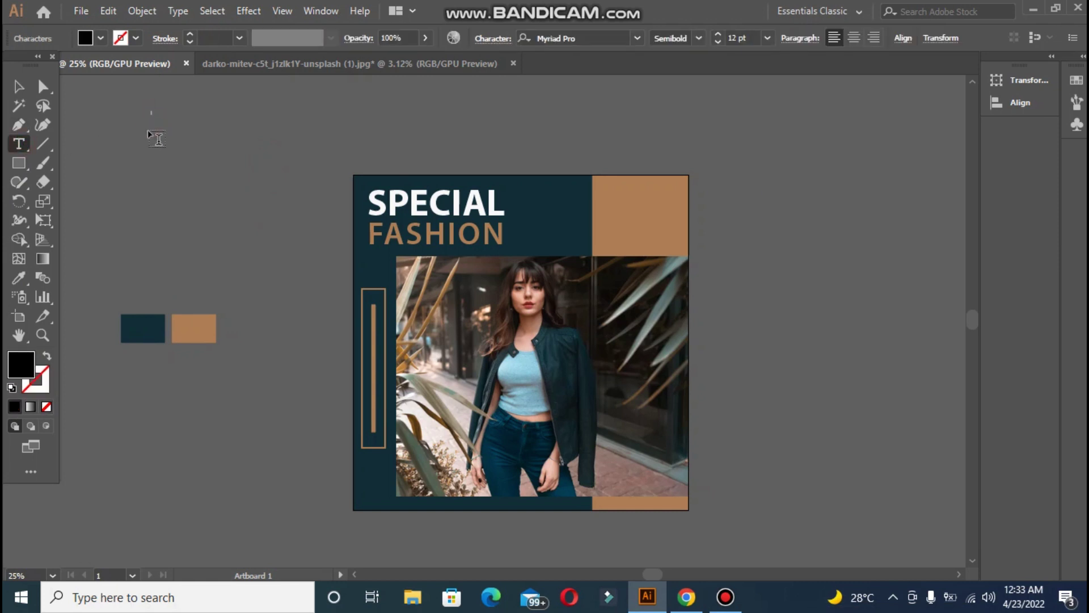
text(LOGO)
key(Return)
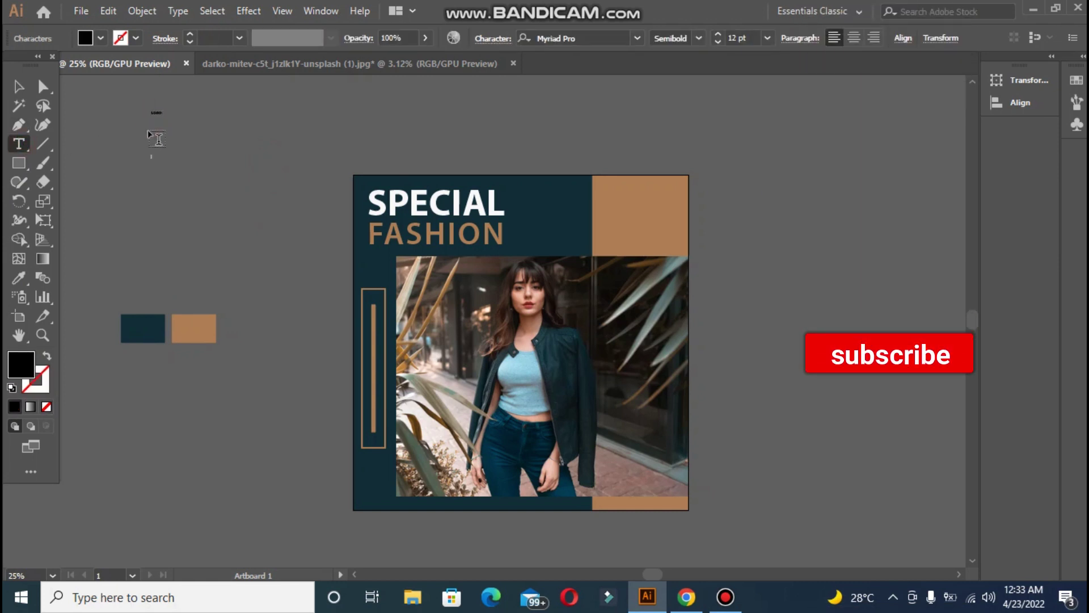
text(F)
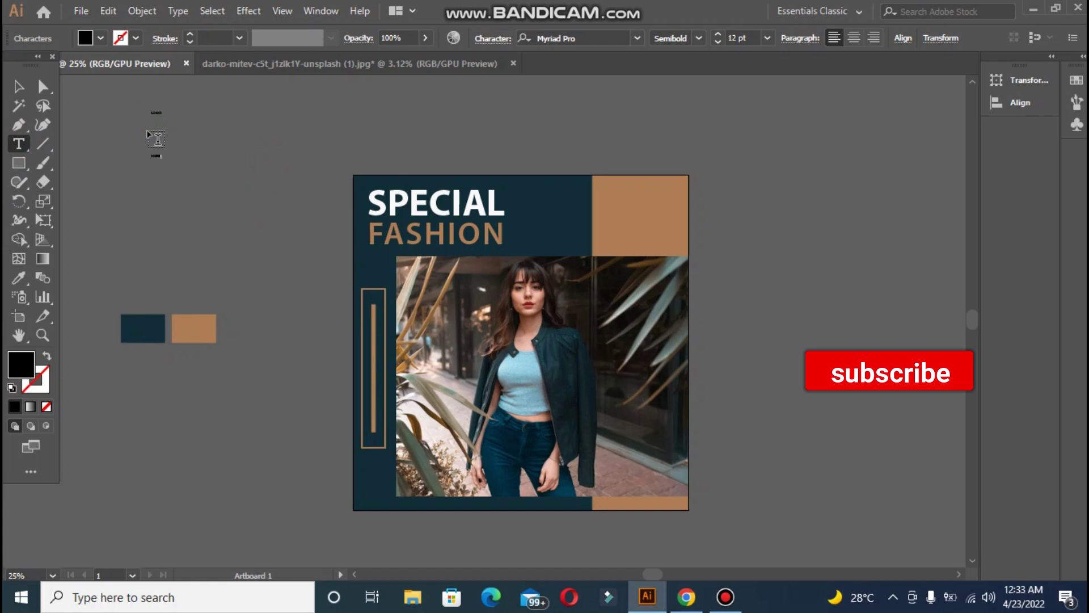
key(Escape)
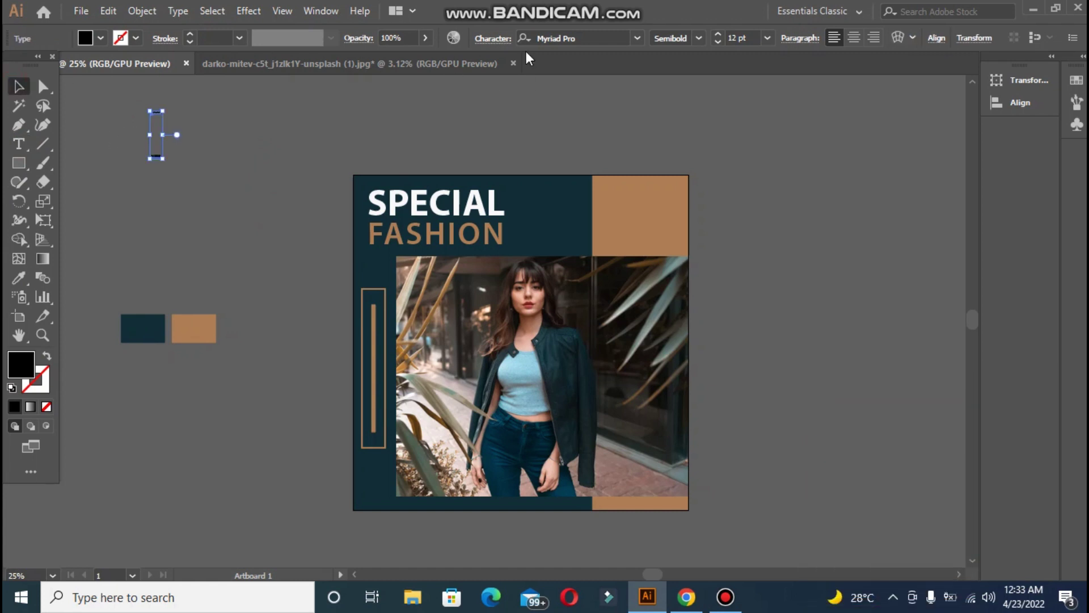
Reduce the tracking of the LOGO placeholder text to 31 and its leading to 17 pt.
click(493, 38)
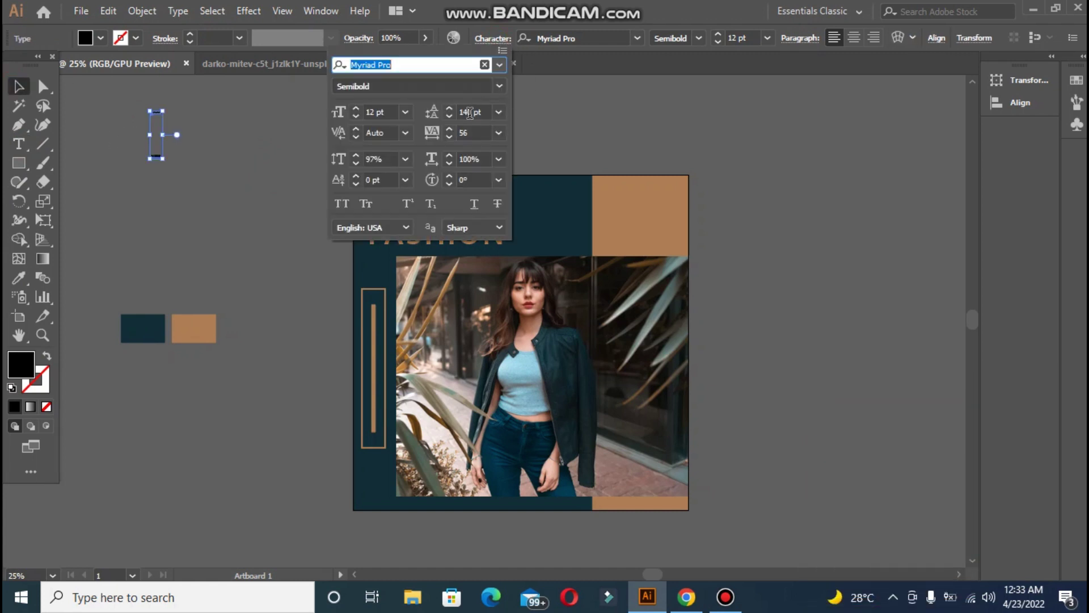
click(449, 137)
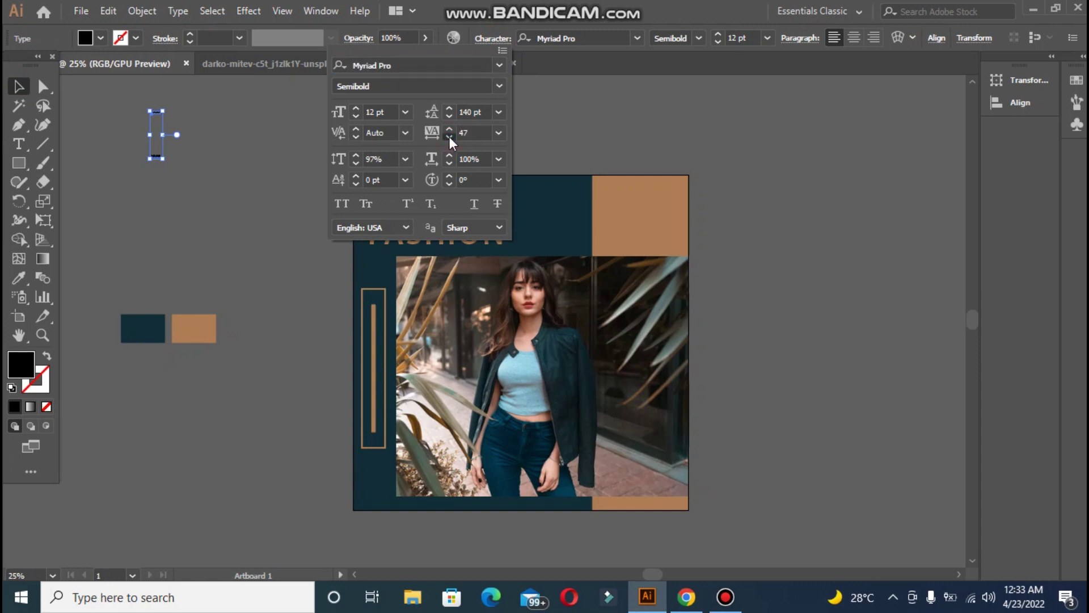
click(450, 136)
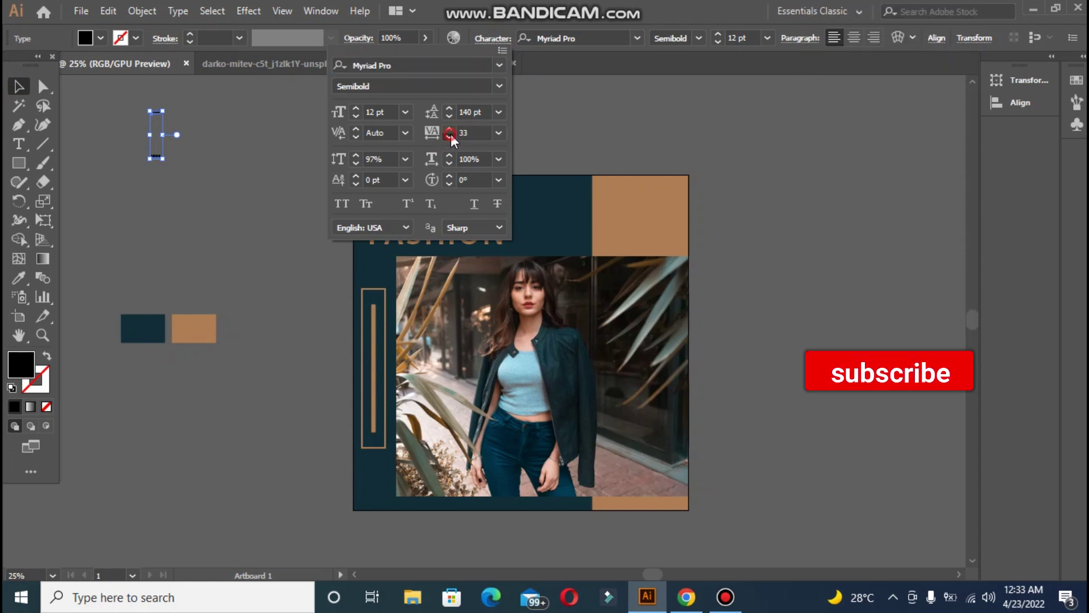
click(451, 135)
click(453, 114)
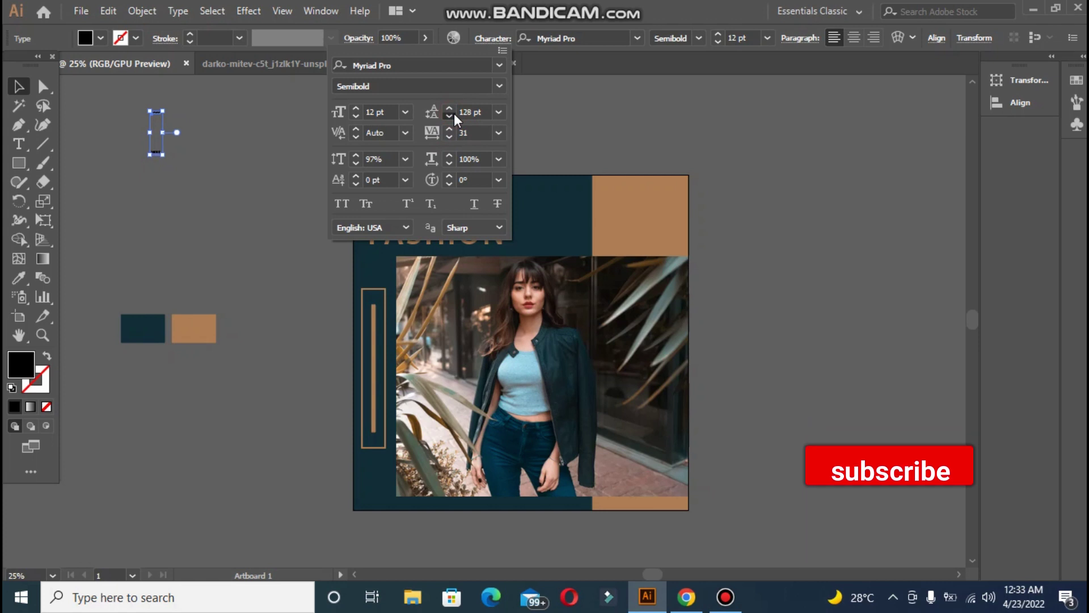
click(454, 114)
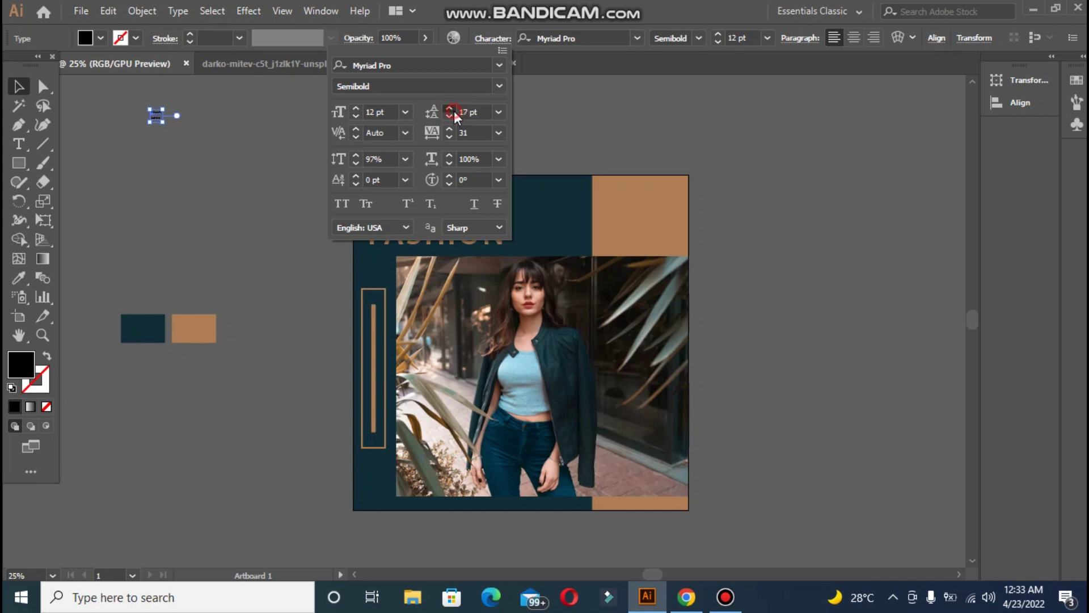
click(184, 135)
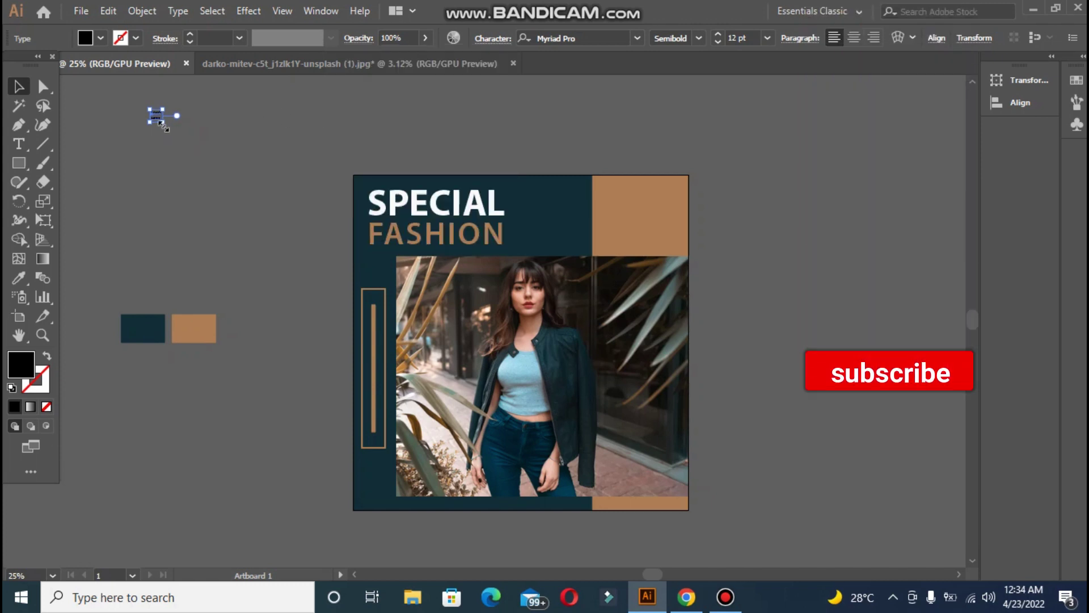
Enlarge the two-line logo placeholder text to about 30.6 pt and recolour it near-white.
drag(161, 122, 179, 138)
click(19, 278)
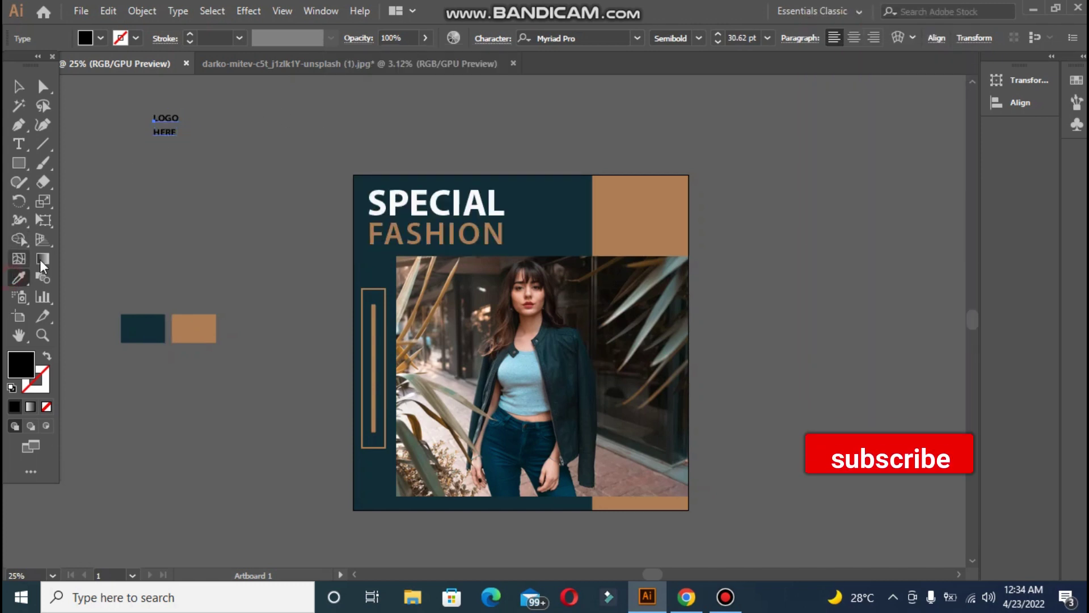
double_click(21, 363)
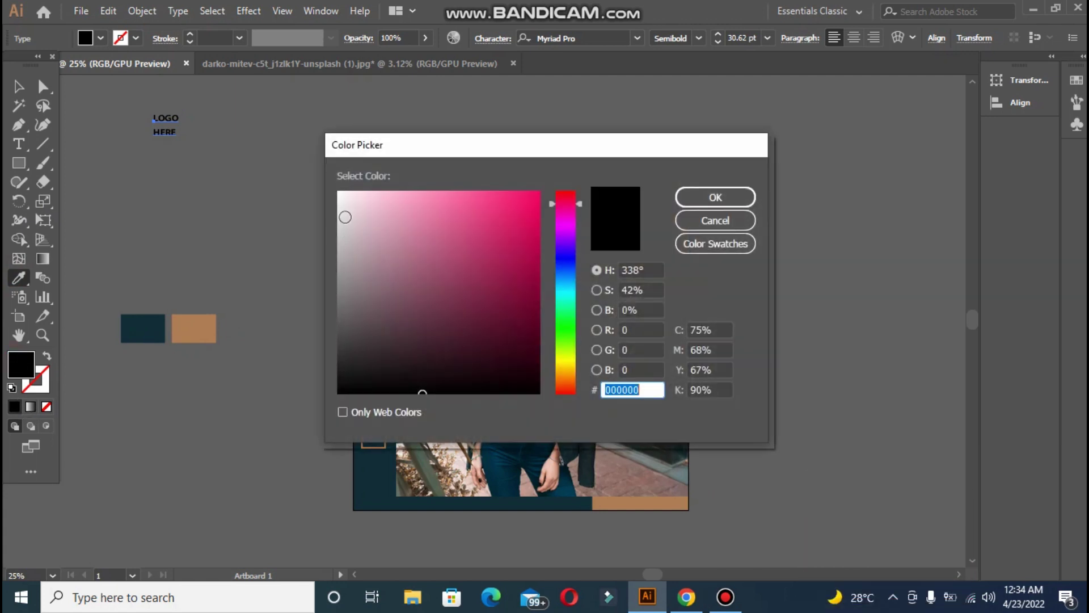
click(339, 198)
click(715, 204)
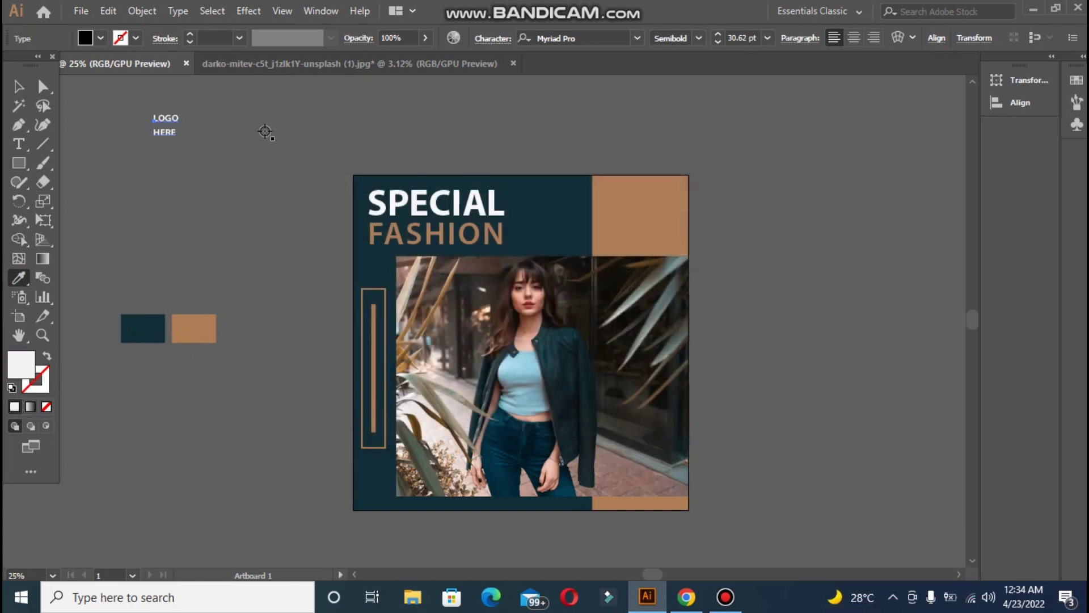
Enlarge the logo text to about 35.9 pt and place it in the upper outer corner of the tan panel.
key(v)
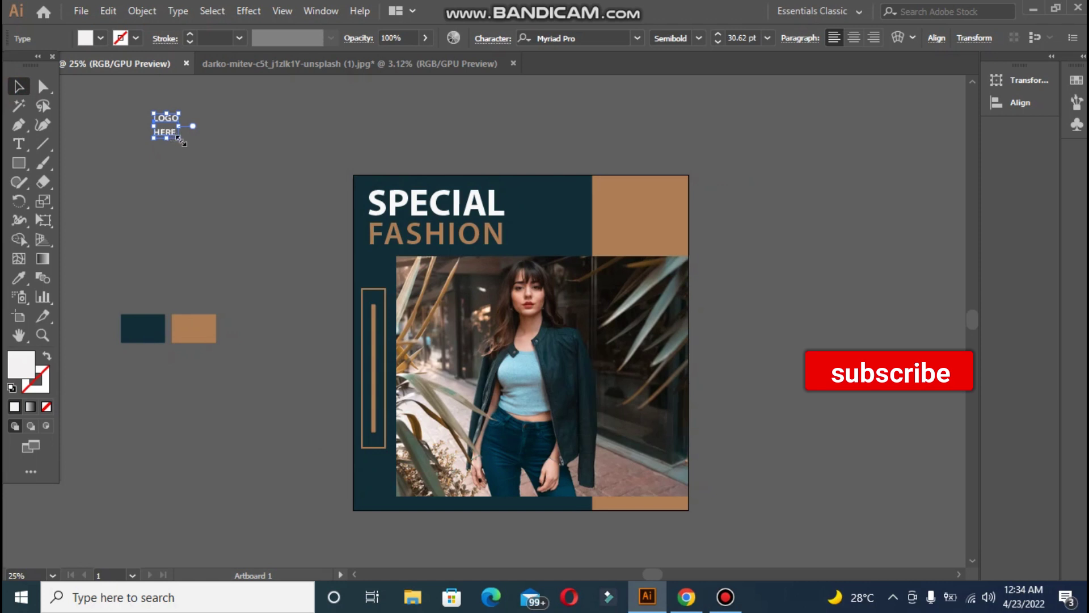
drag(180, 138, 670, 197)
click(529, 112)
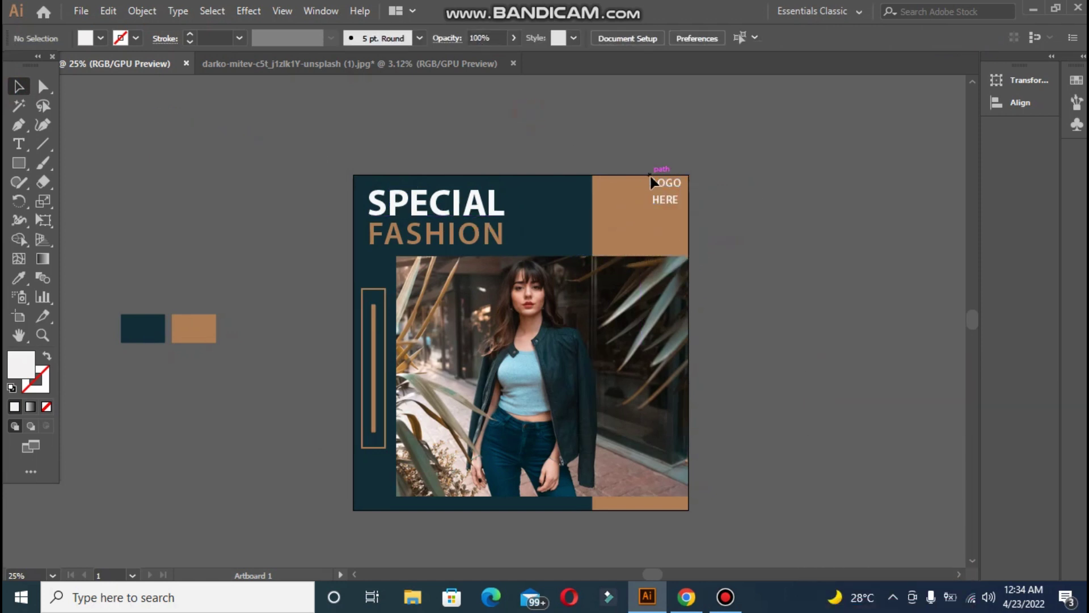
Tighten the logo text's leading to 43 pt and set its font style to Bold.
click(658, 185)
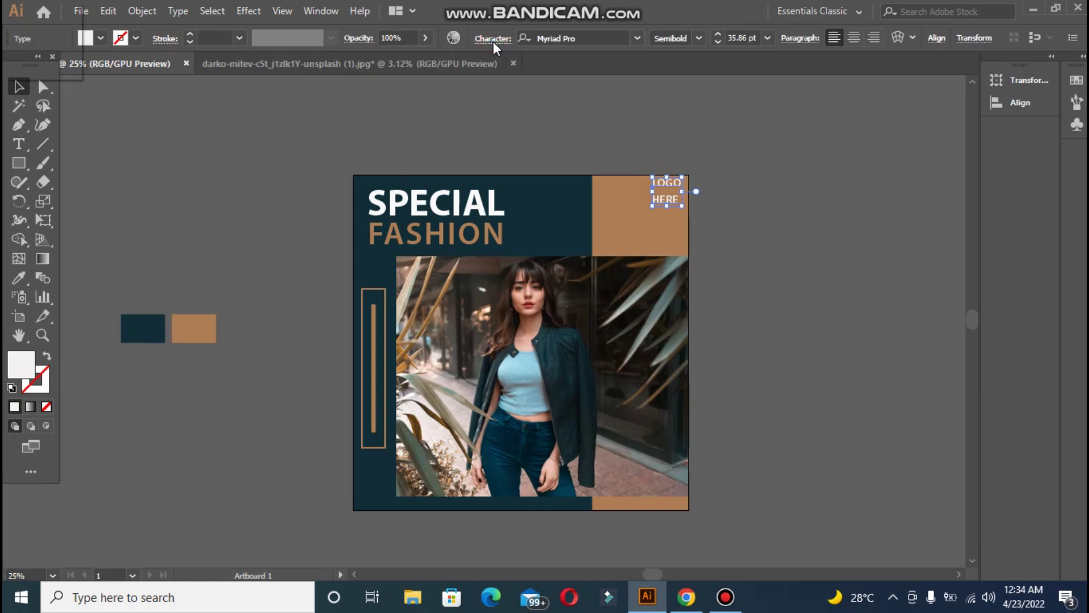
click(492, 45)
click(449, 117)
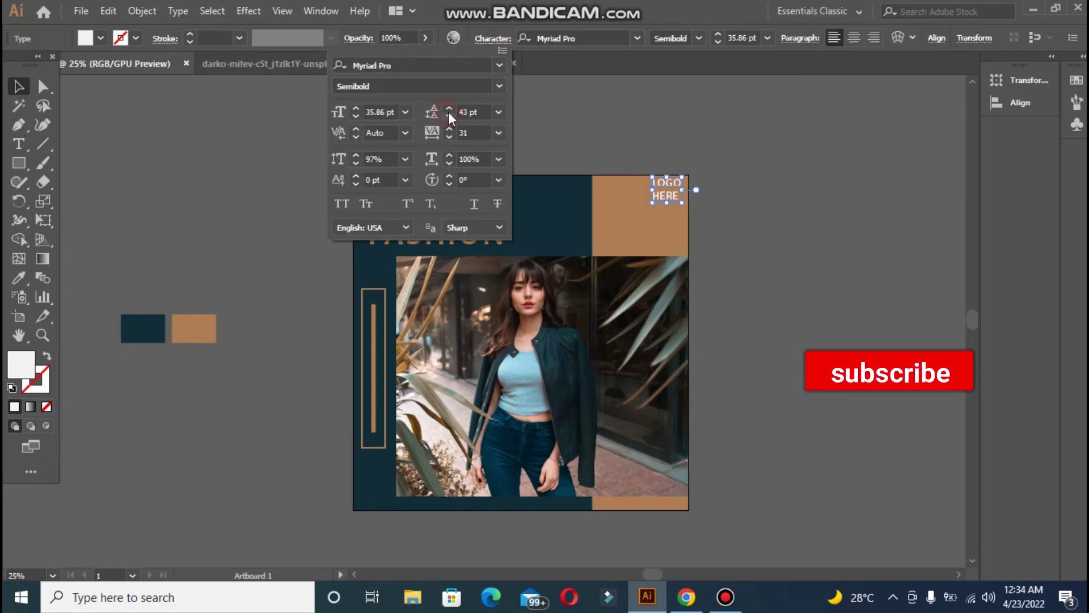
click(699, 38)
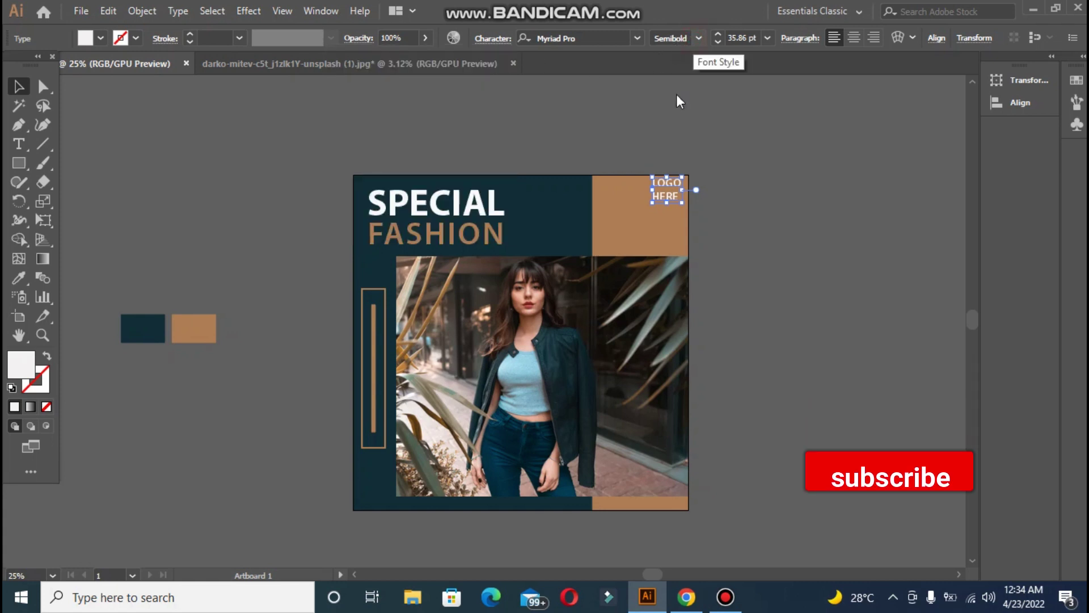
click(699, 38)
click(667, 196)
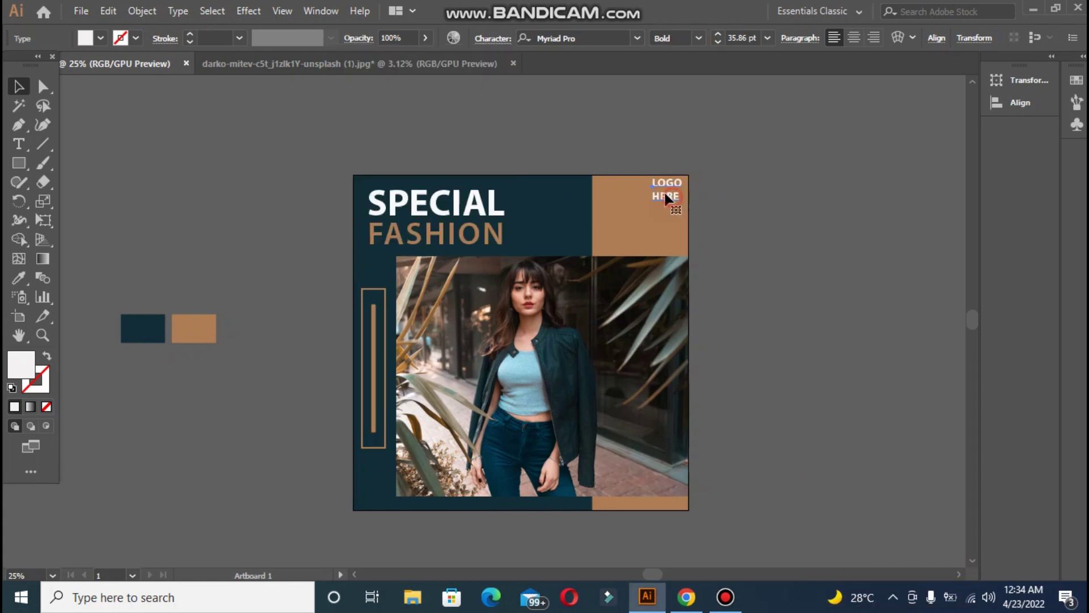
click(287, 202)
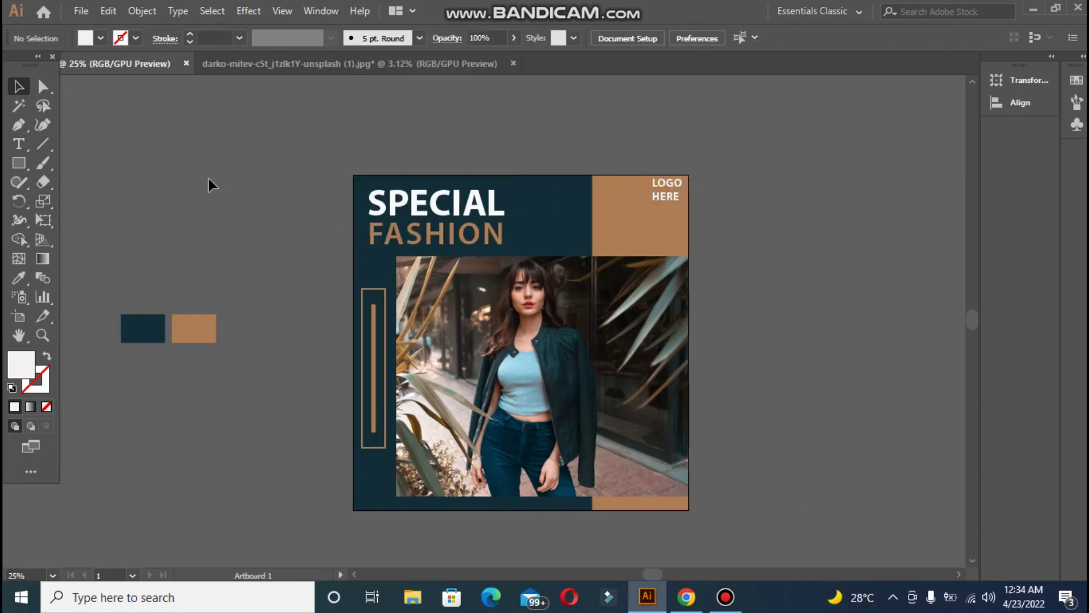
Draw a button rectangle at the post's lower-left corner, fill it with the tan swatch colour and fully round its ends.
click(20, 168)
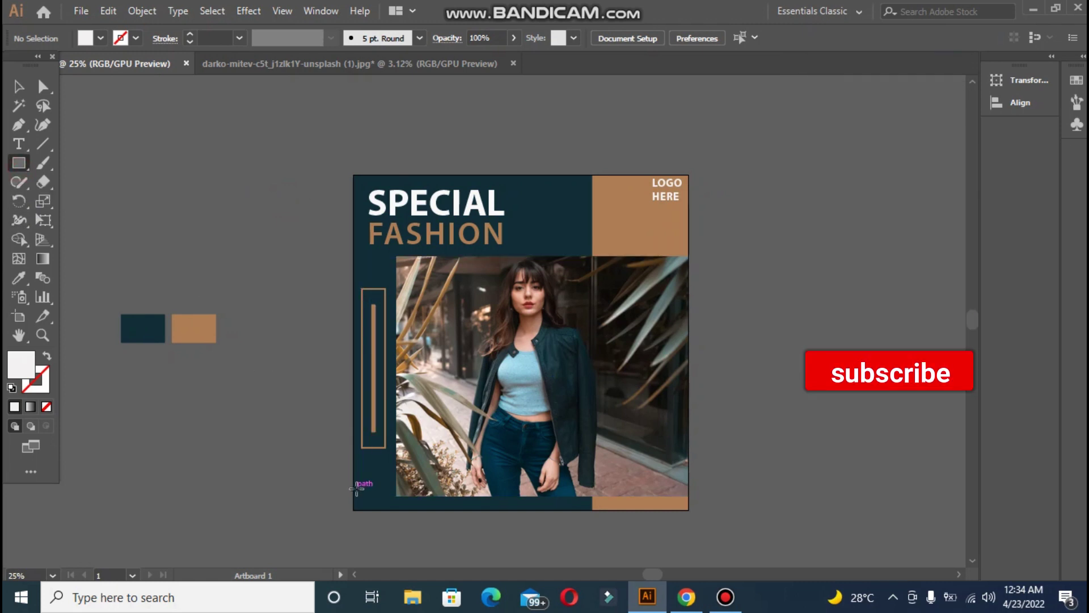
drag(362, 478, 458, 506)
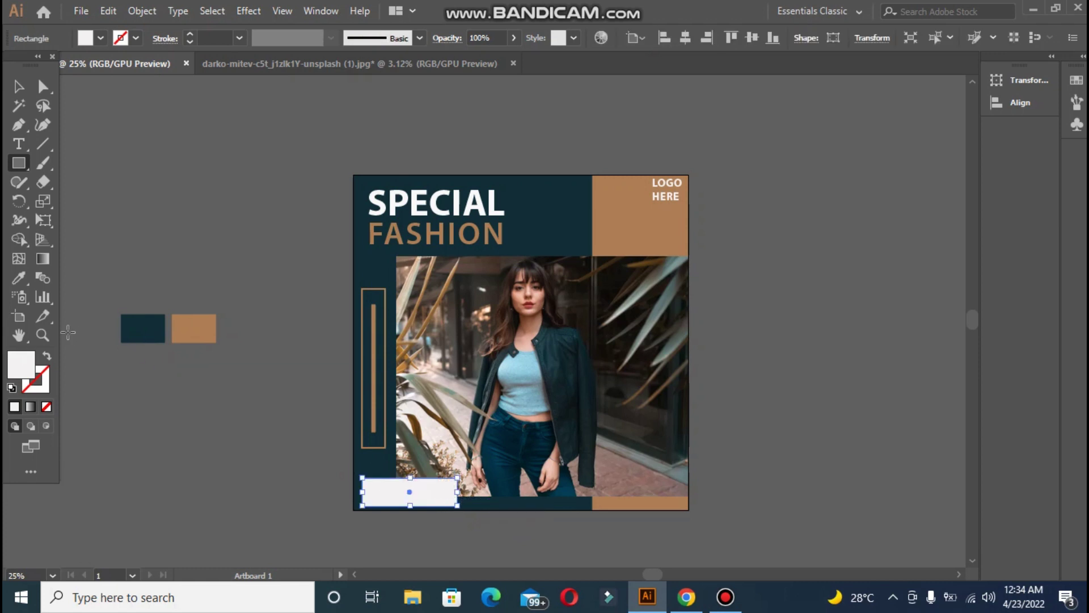
click(27, 278)
click(204, 333)
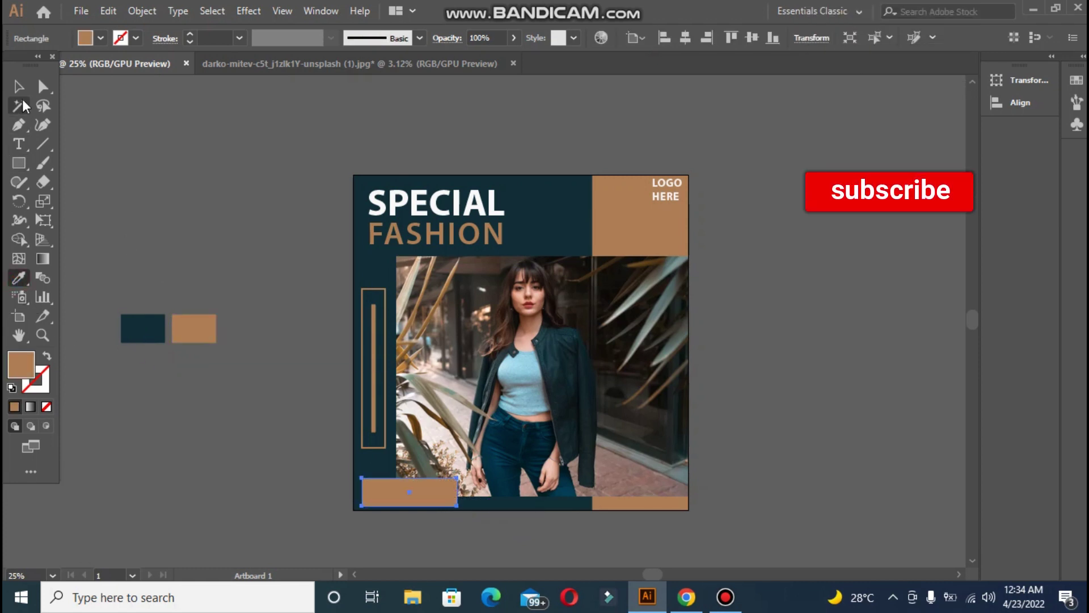
key(a)
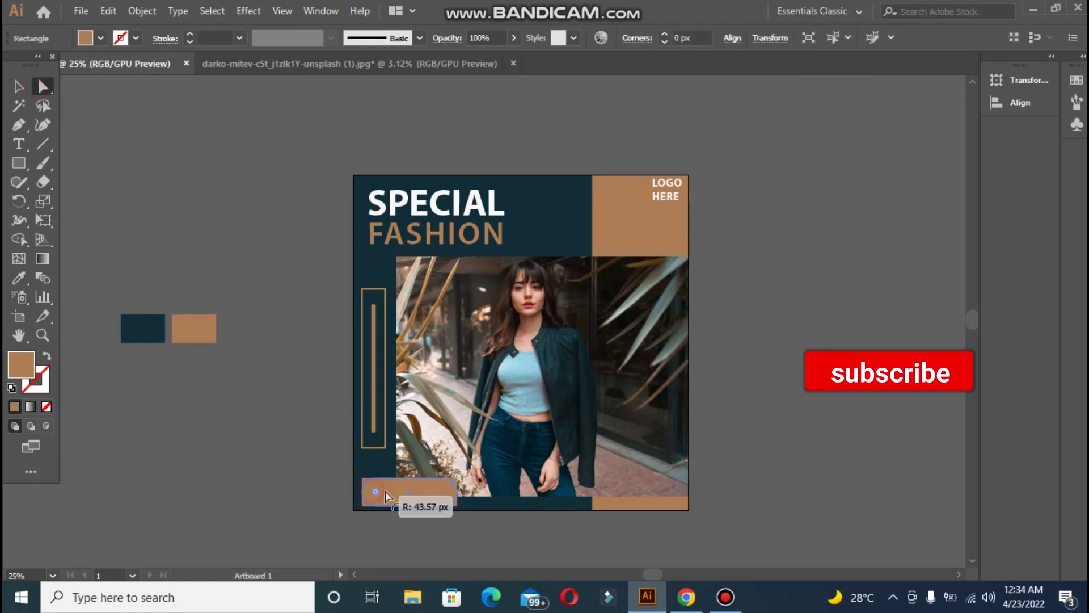
click(175, 227)
Add the text SHOP NOW, enlarge it to fit the rounded tan button and place it on the button.
click(19, 144)
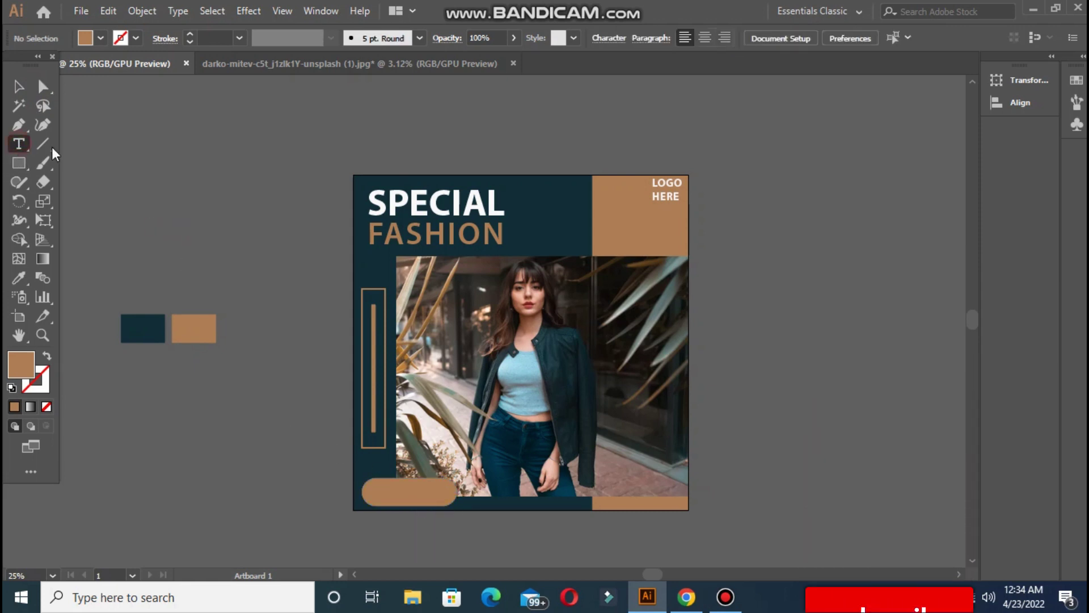
click(147, 179)
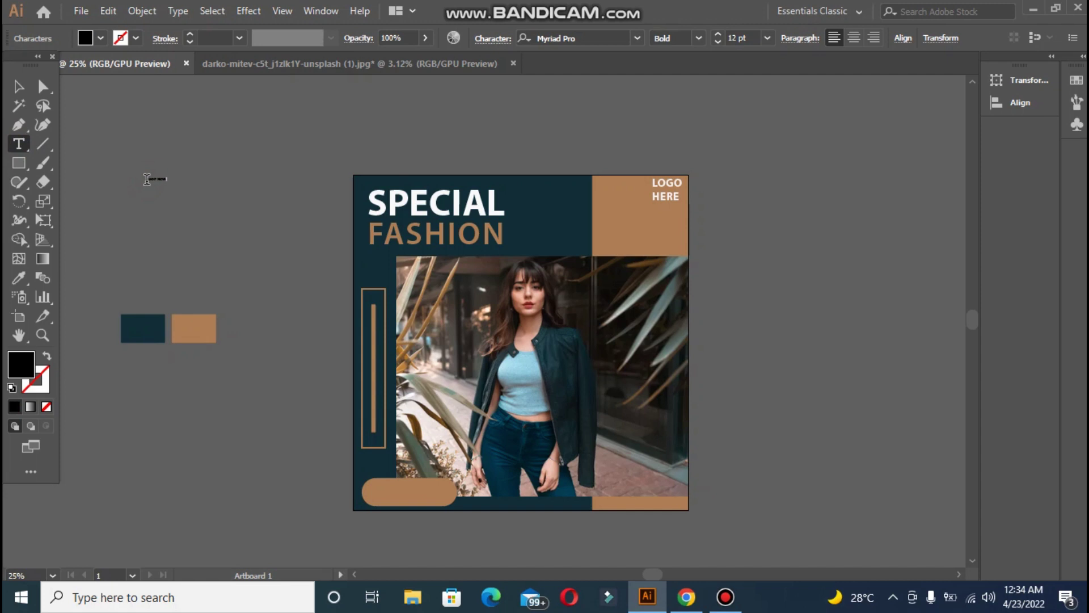
click(18, 87)
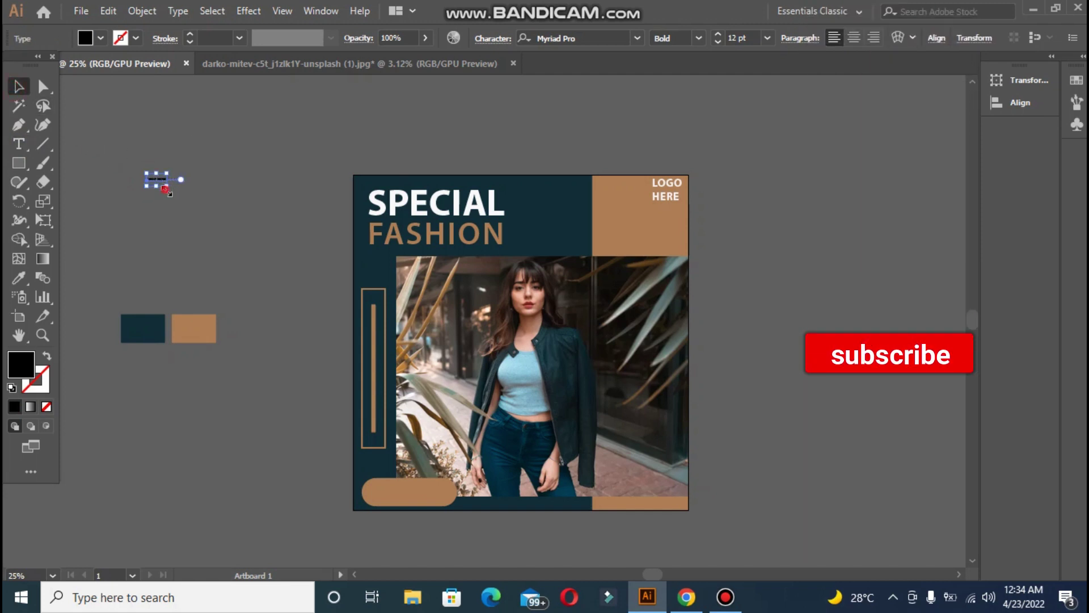
drag(166, 182, 407, 496)
Centre the SHOP NOW text horizontally on the rounded tan button.
click(378, 497)
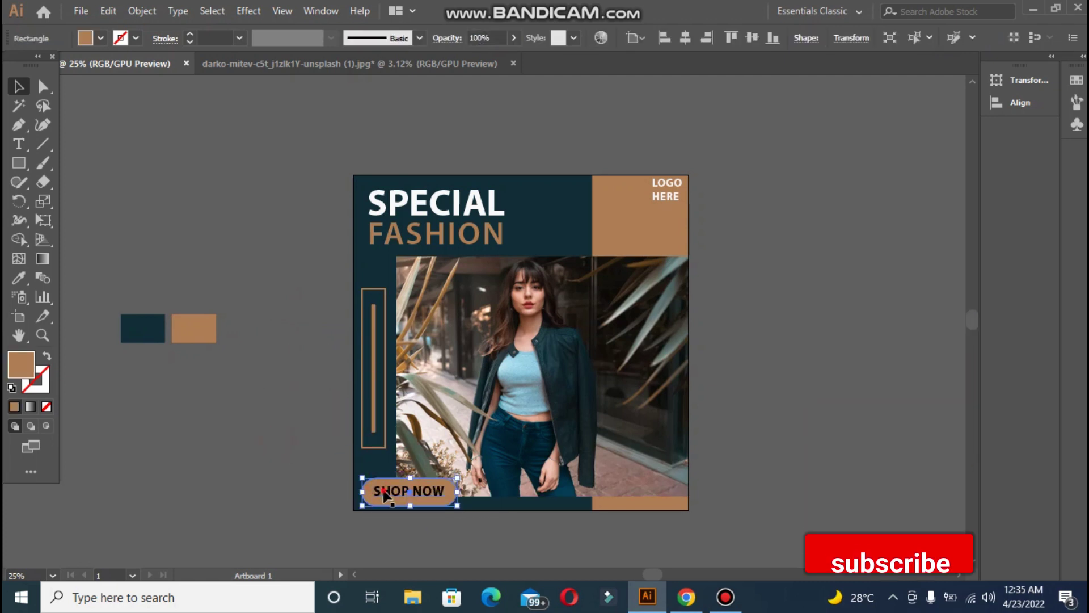
shift+click(384, 493)
click(535, 45)
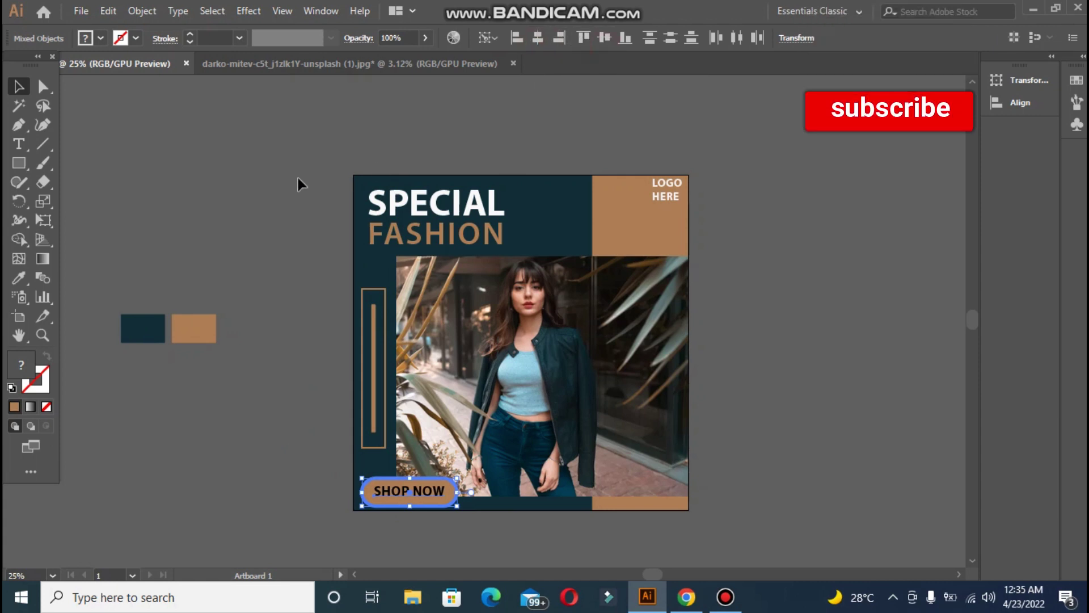
click(255, 173)
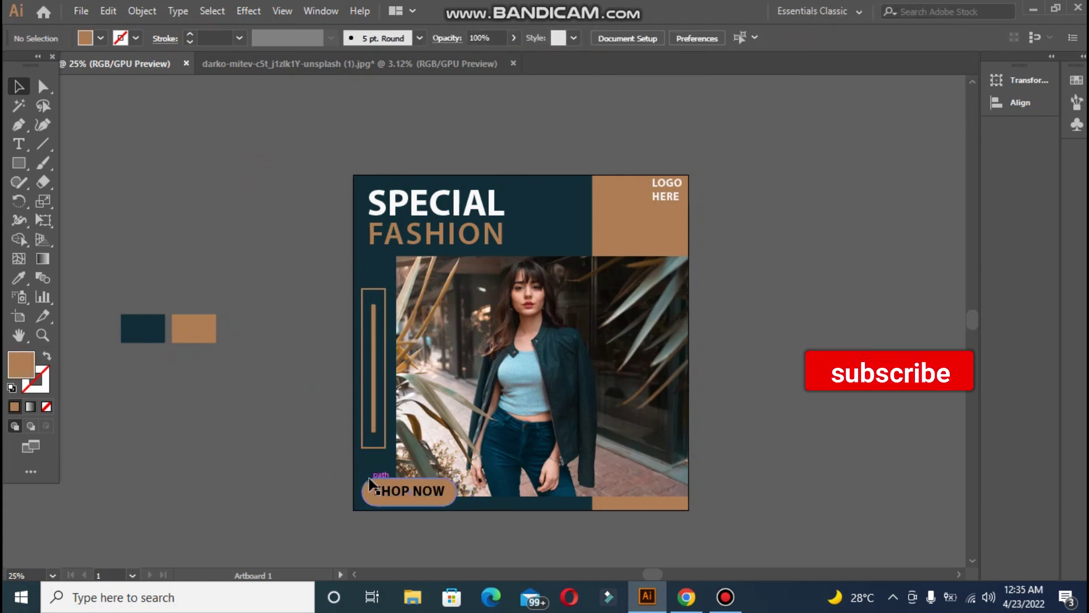
Draw an L-shaped corner bracket with arms about 72 px long above the colour swatches, using a tan stroke and no fill.
click(19, 128)
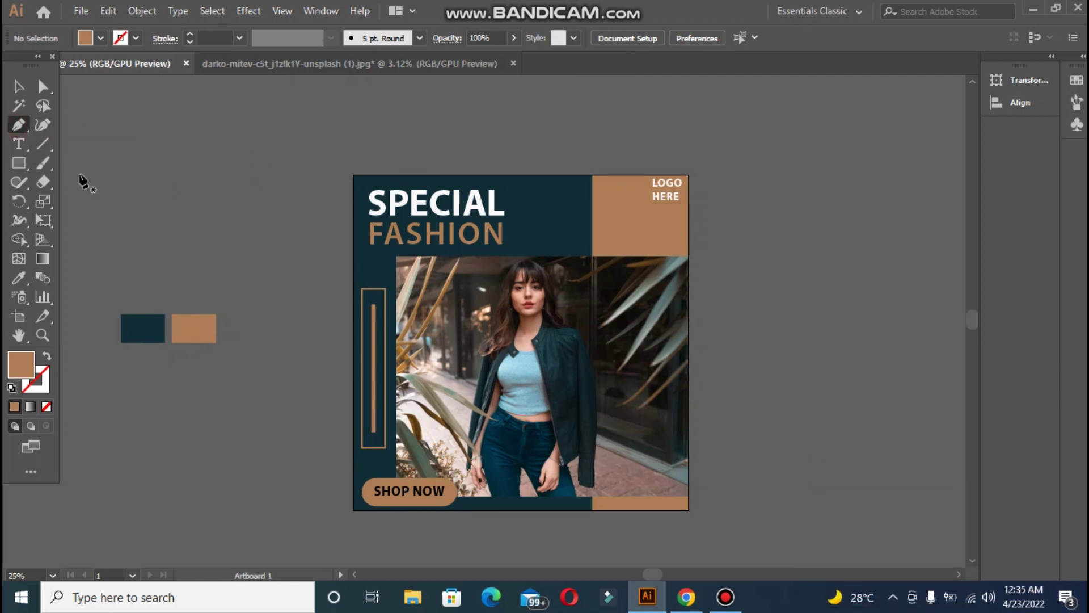
click(126, 150)
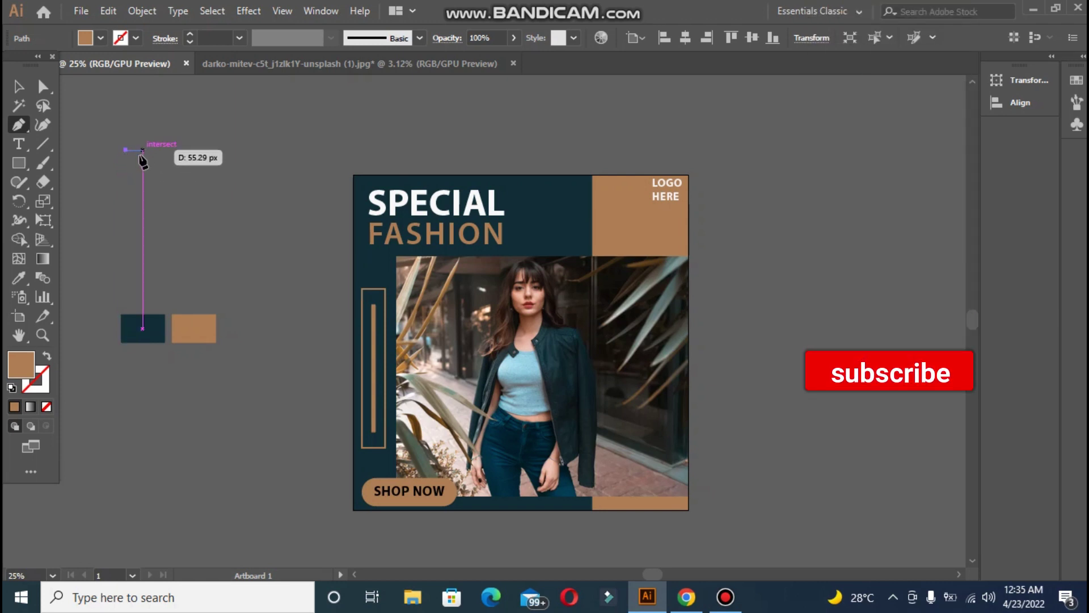
key(ctrl+z)
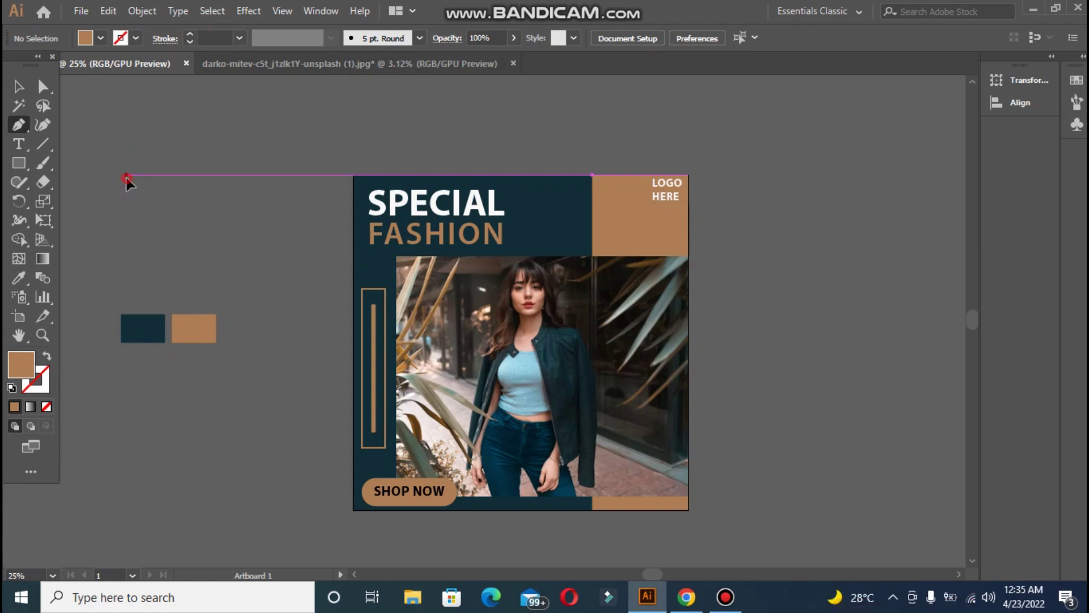
click(126, 175)
click(126, 152)
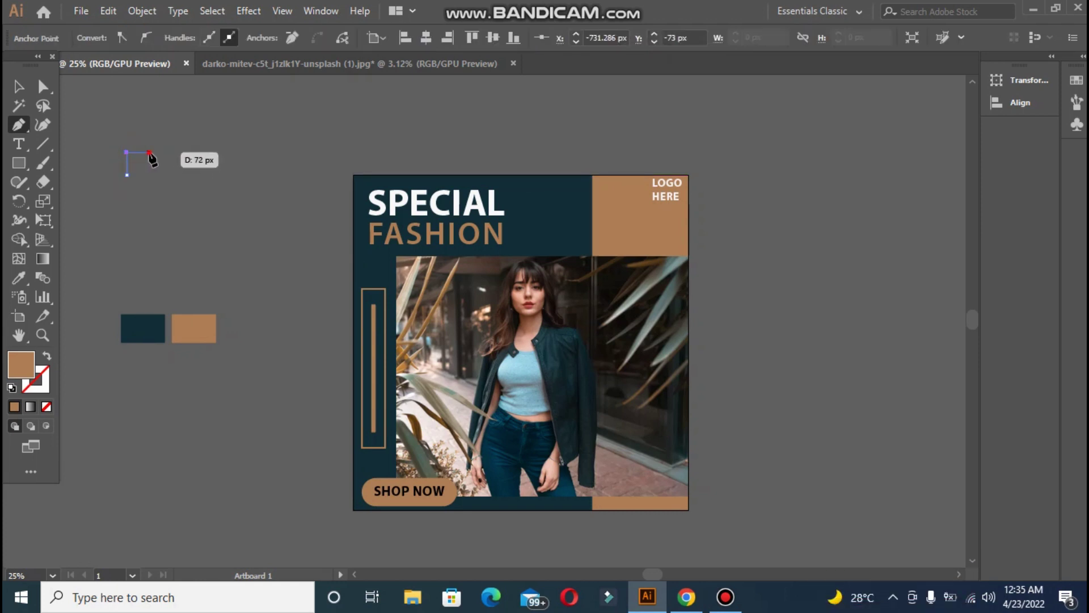
key(shift+x)
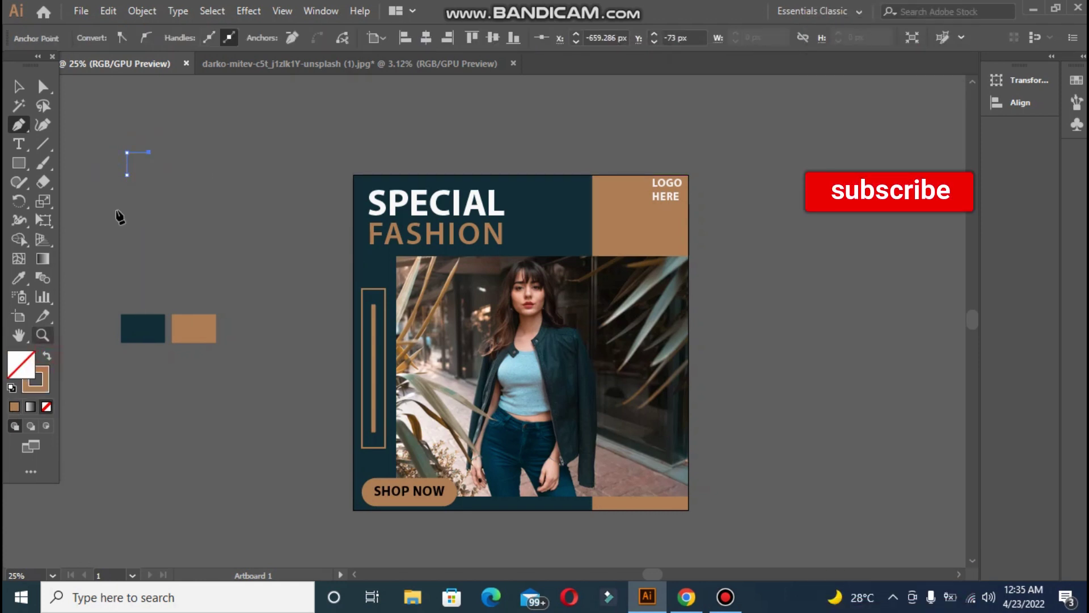
Set the bracket's stroke weight to 8 pt and place it in the teal panel's upper-left corner, beside the SPECIAL title.
click(314, 14)
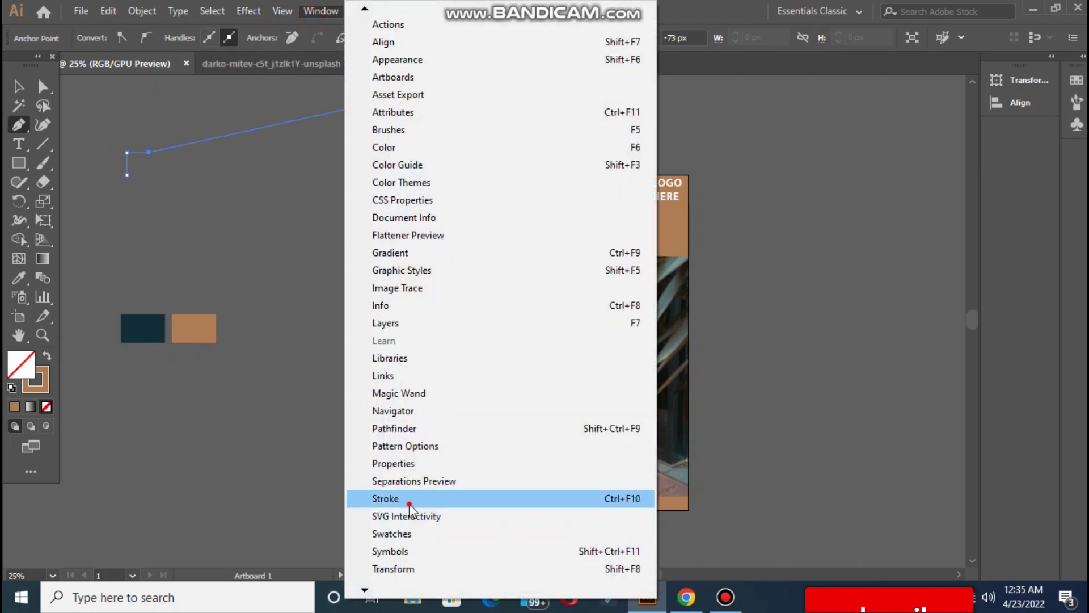
click(397, 499)
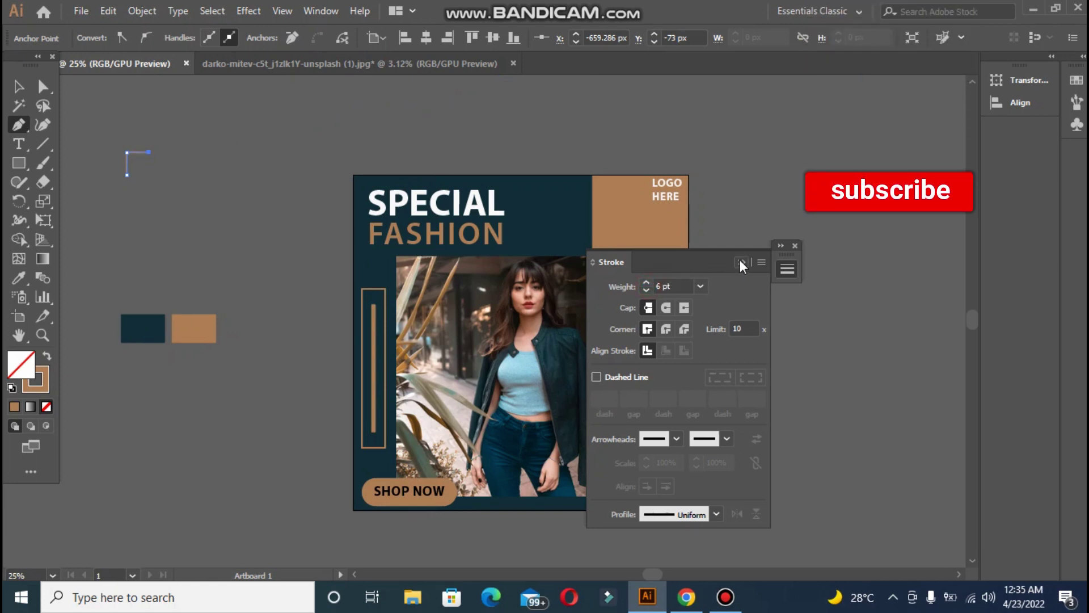
click(646, 282)
click(646, 282)
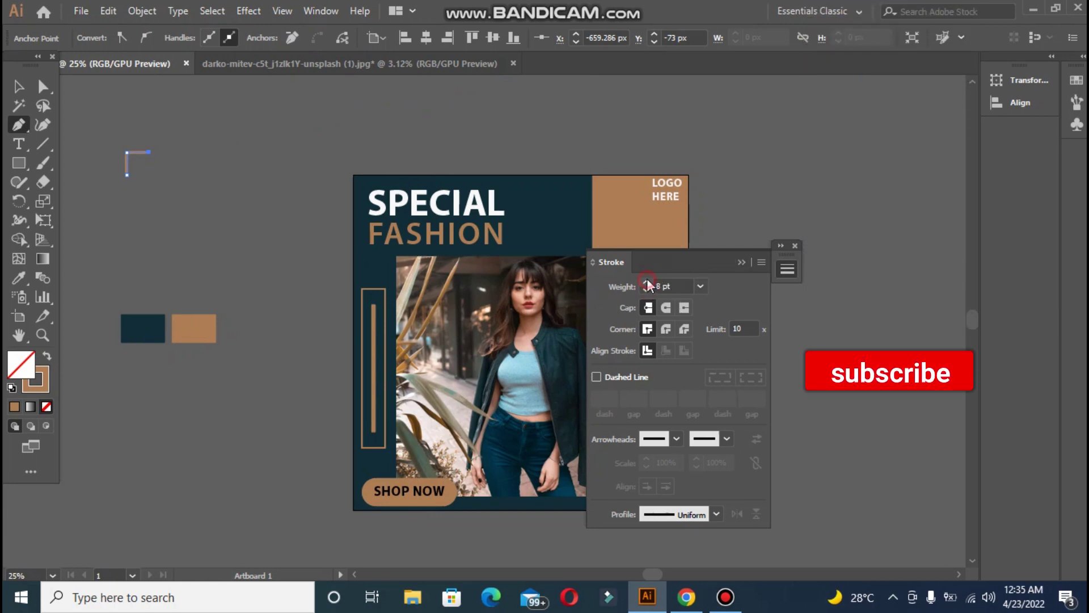
click(741, 261)
click(795, 246)
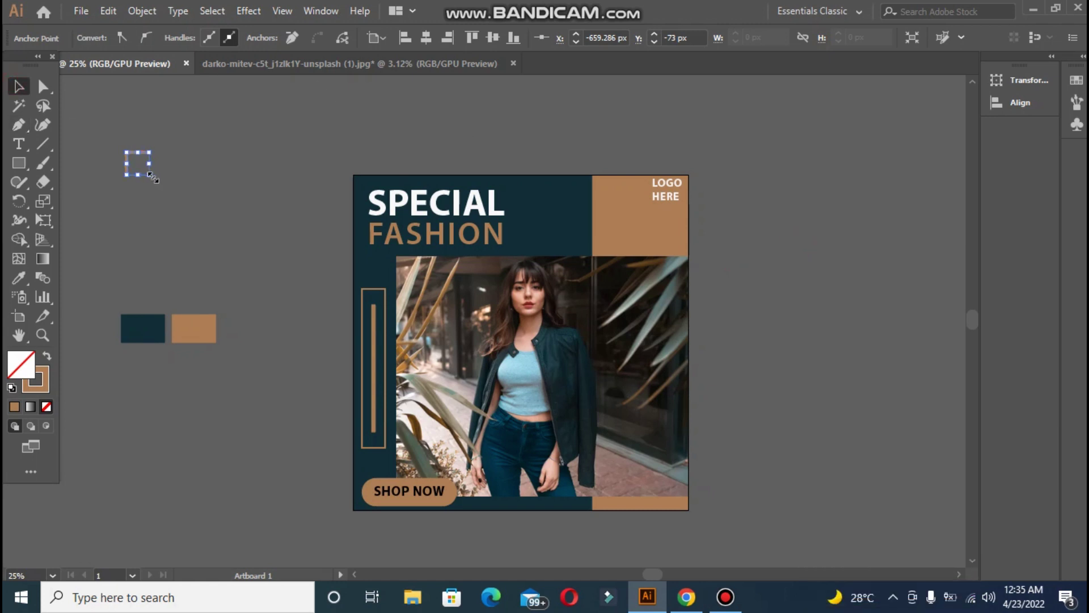
drag(153, 179, 363, 187)
click(269, 177)
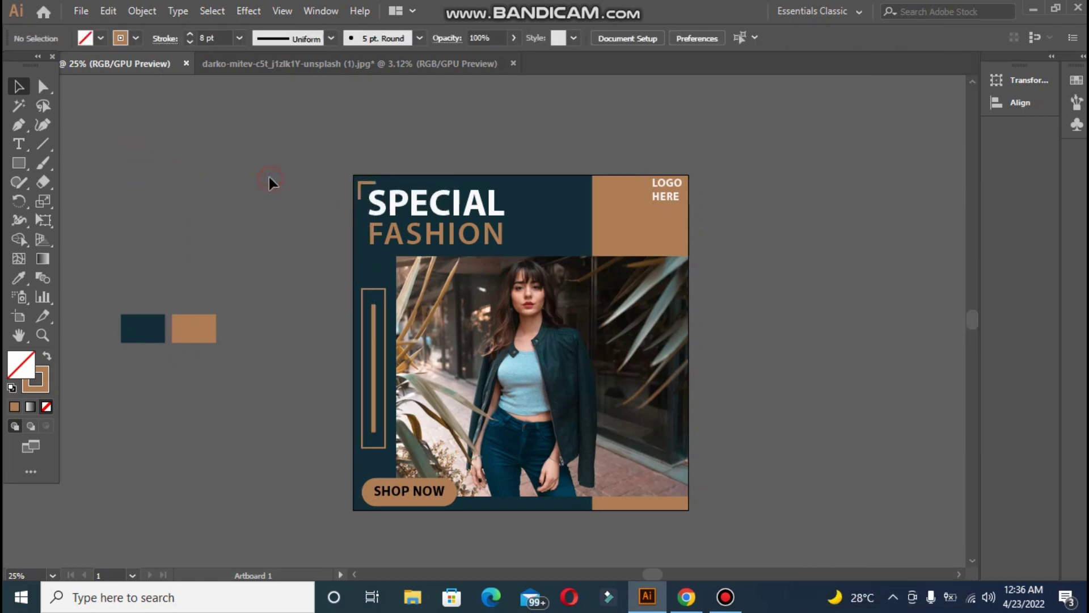
Try to duplicate the corner bracket onto the empty canvas beside the post and reposition the copy.
click(370, 188)
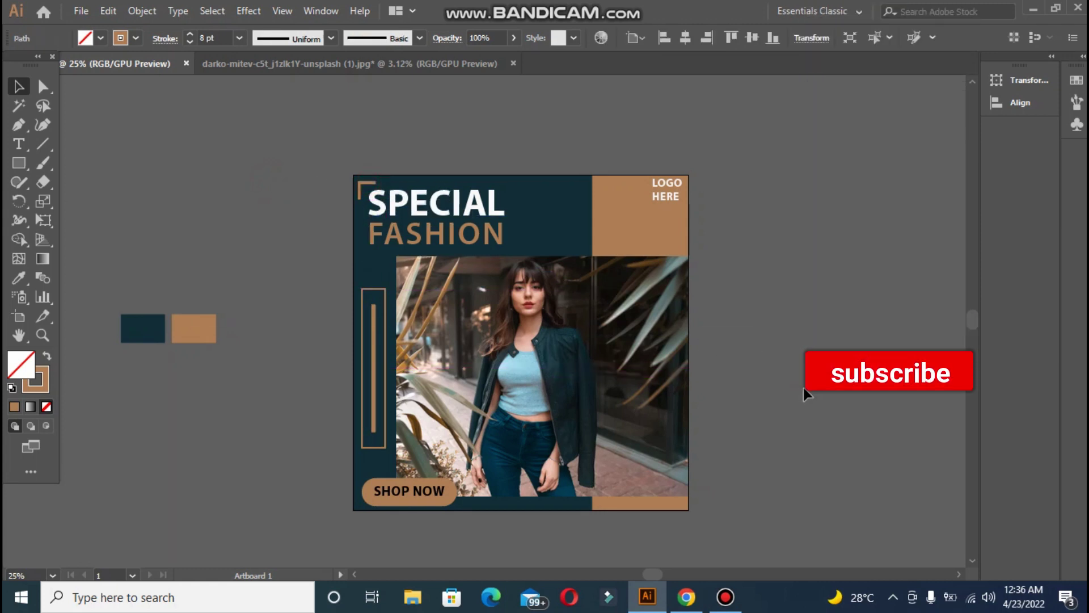
drag(815, 390, 818, 390)
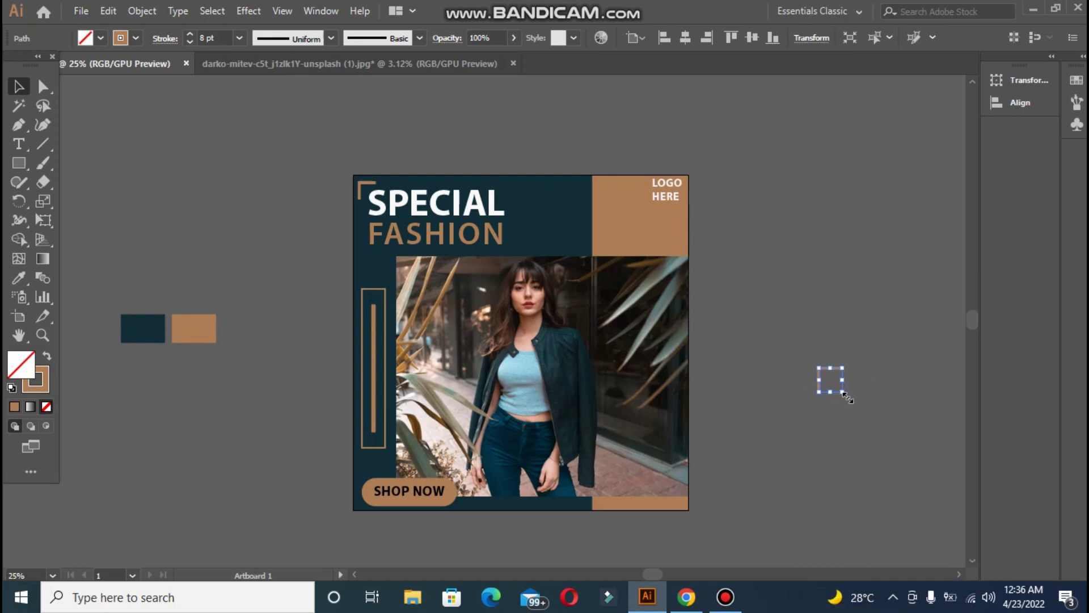
drag(848, 398, 742, 487)
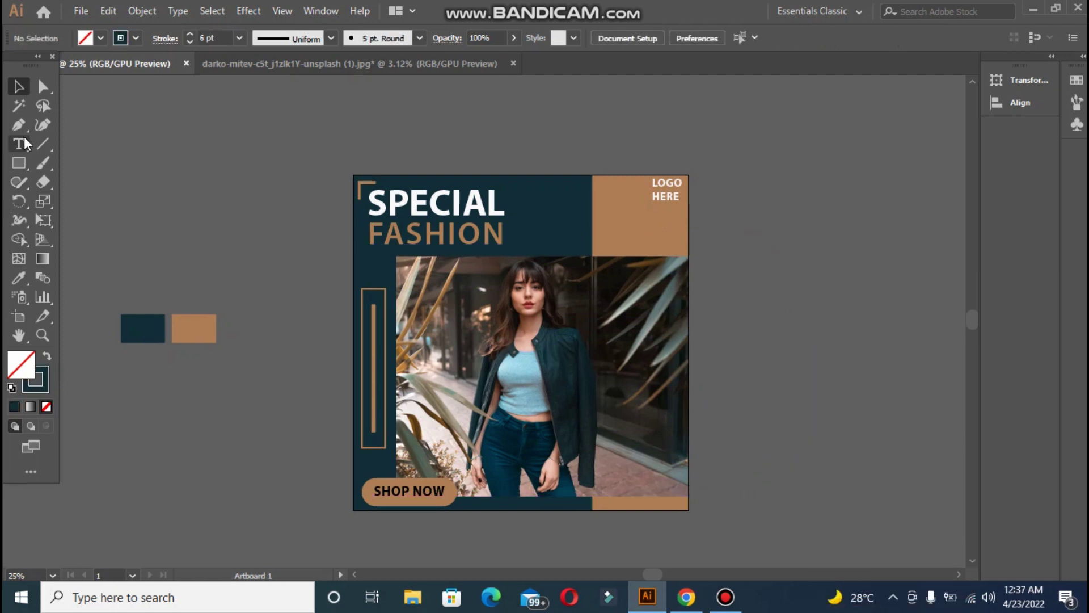
Draw a small circle on the empty canvas above the colour swatches and fill it with the tan swatch colour.
drag(19, 163, 120, 172)
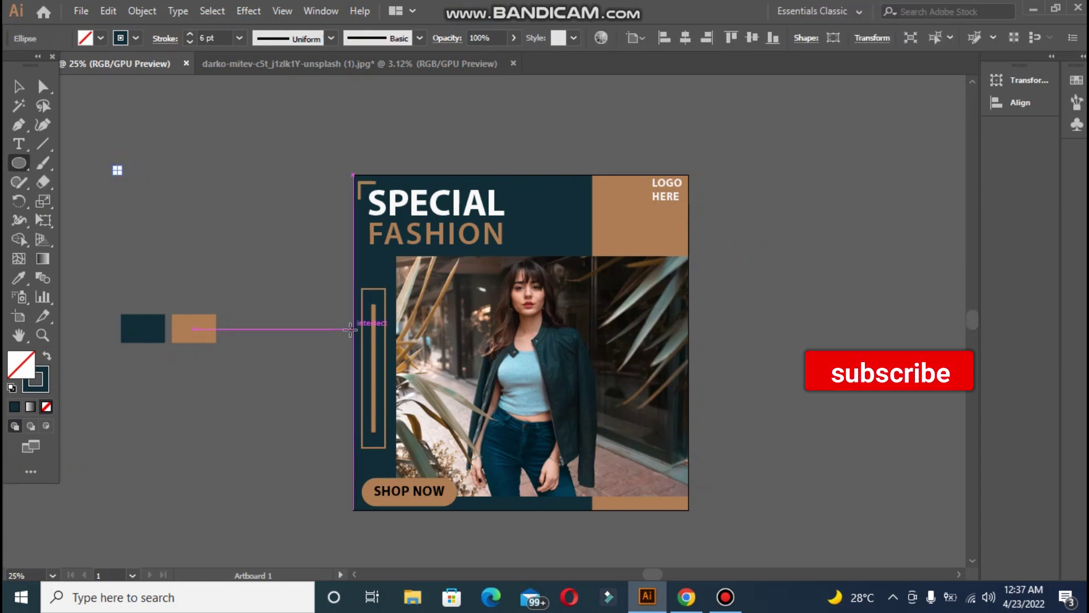
click(19, 87)
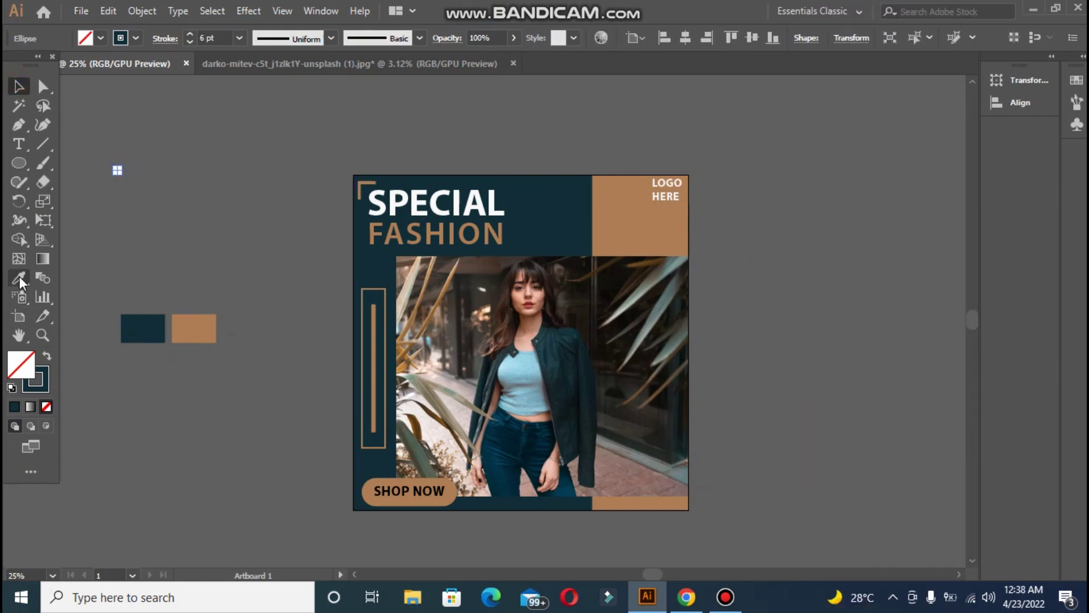
click(211, 325)
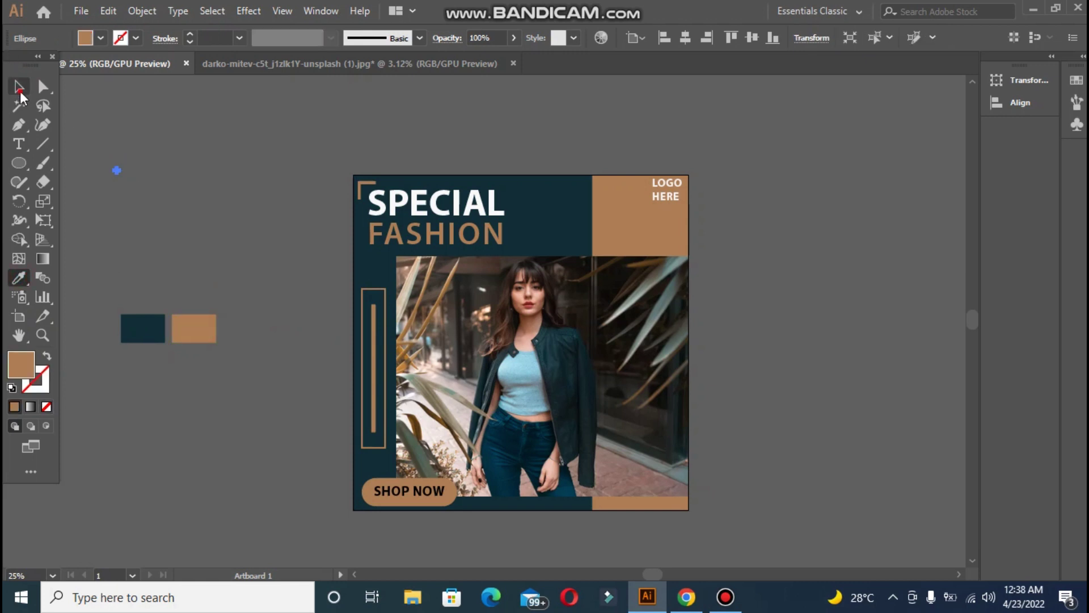
drag(116, 172, 126, 170)
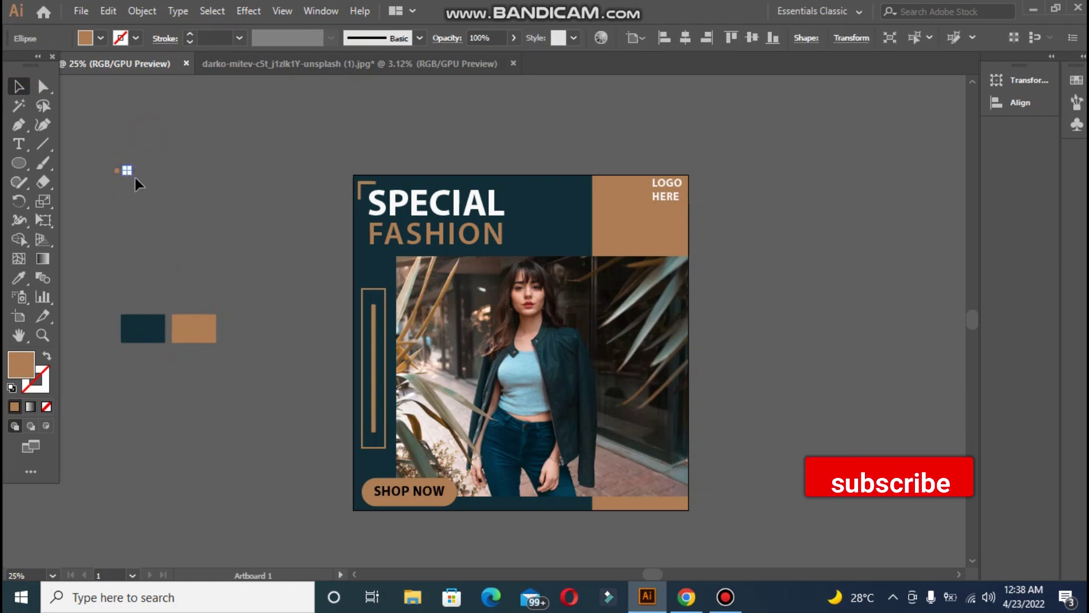
click(204, 241)
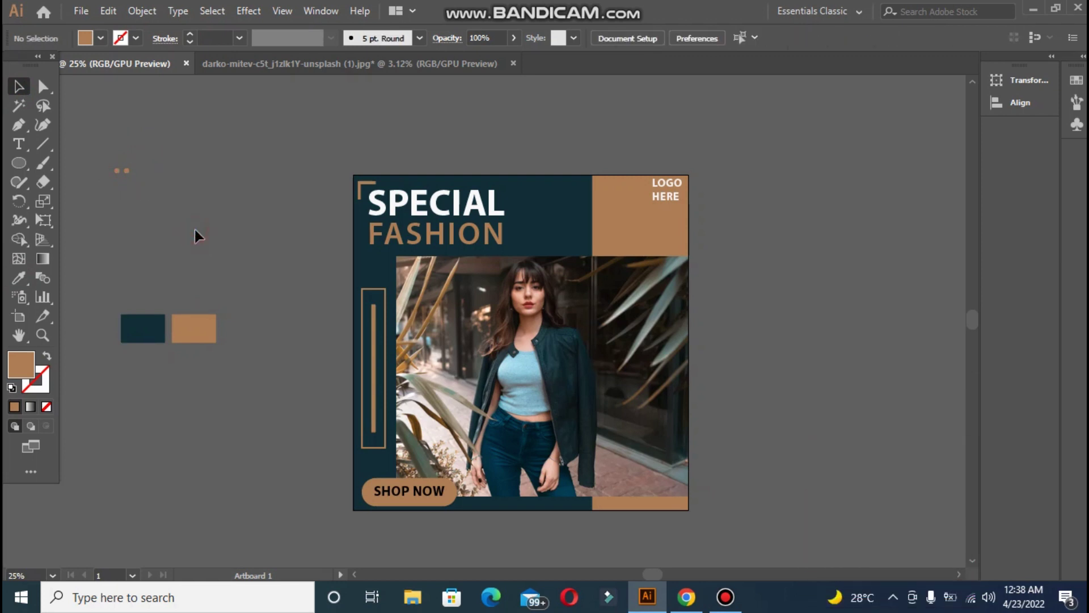
click(126, 171)
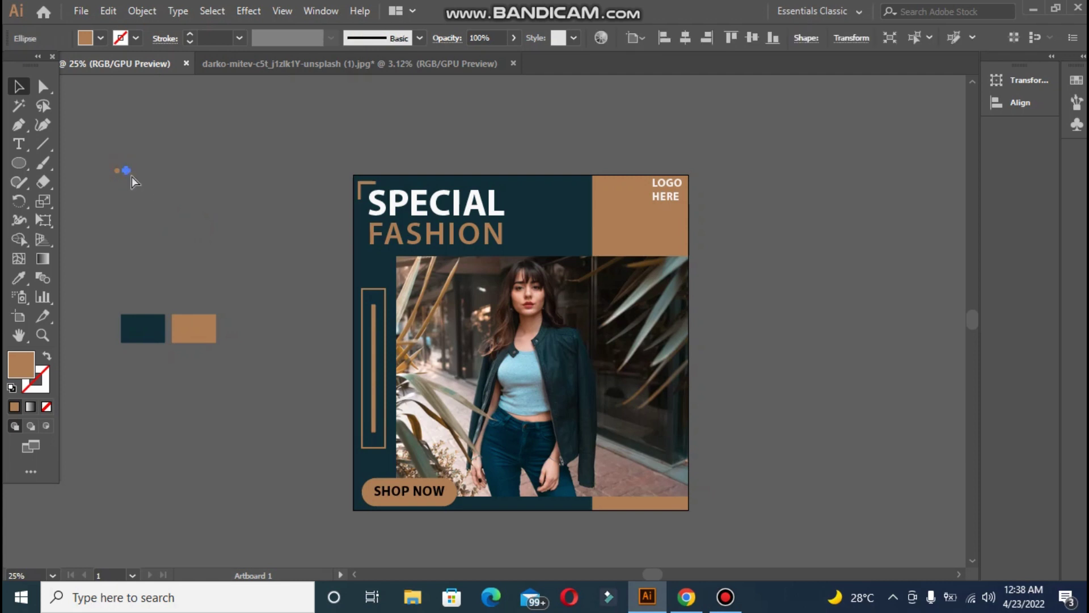
click(131, 176)
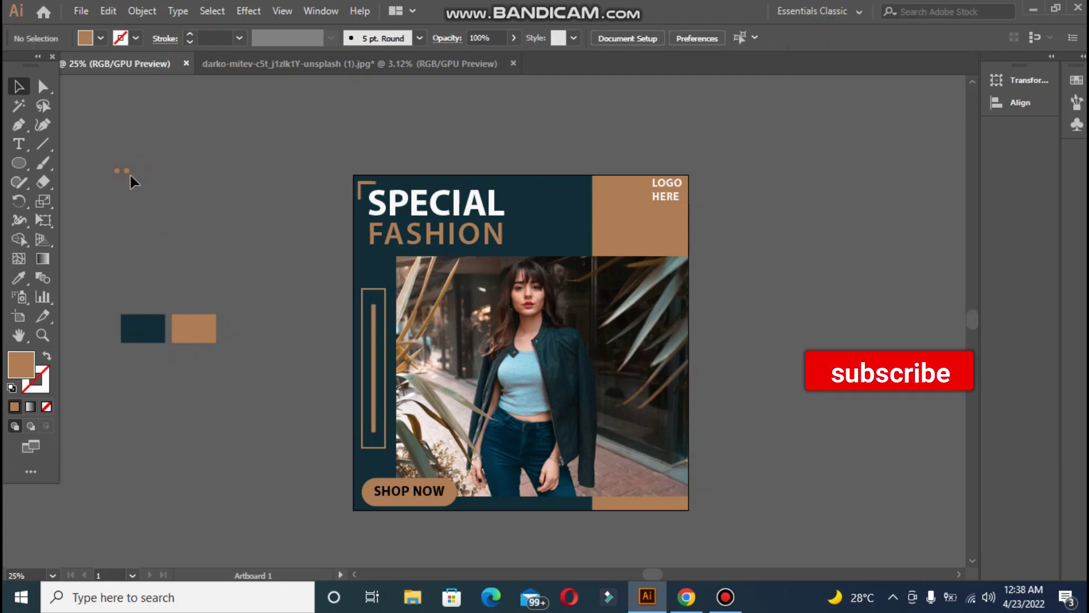
click(127, 172)
shift+click(126, 171)
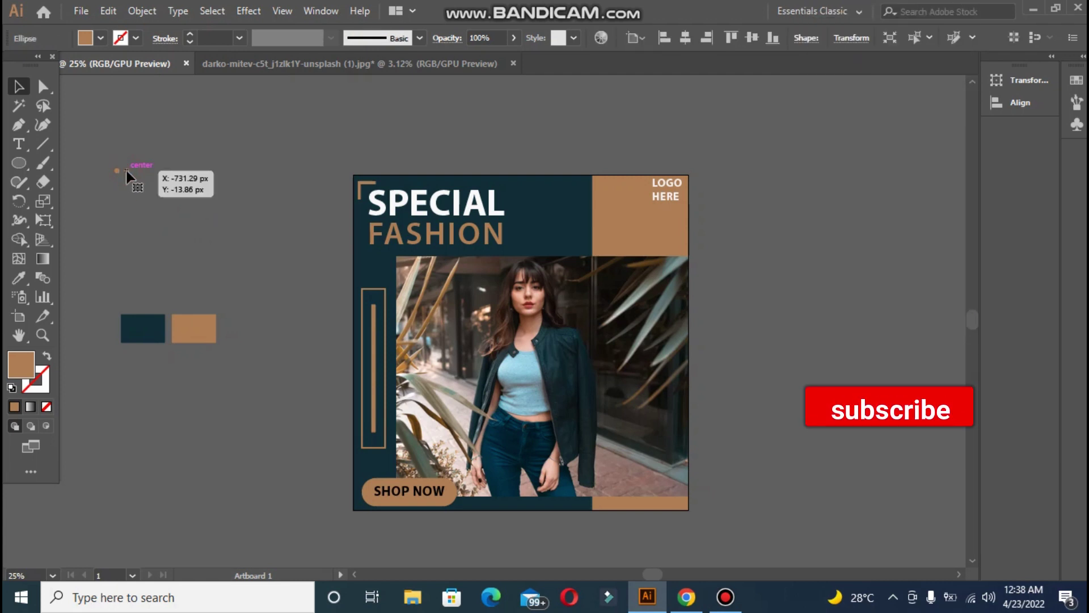
click(126, 172)
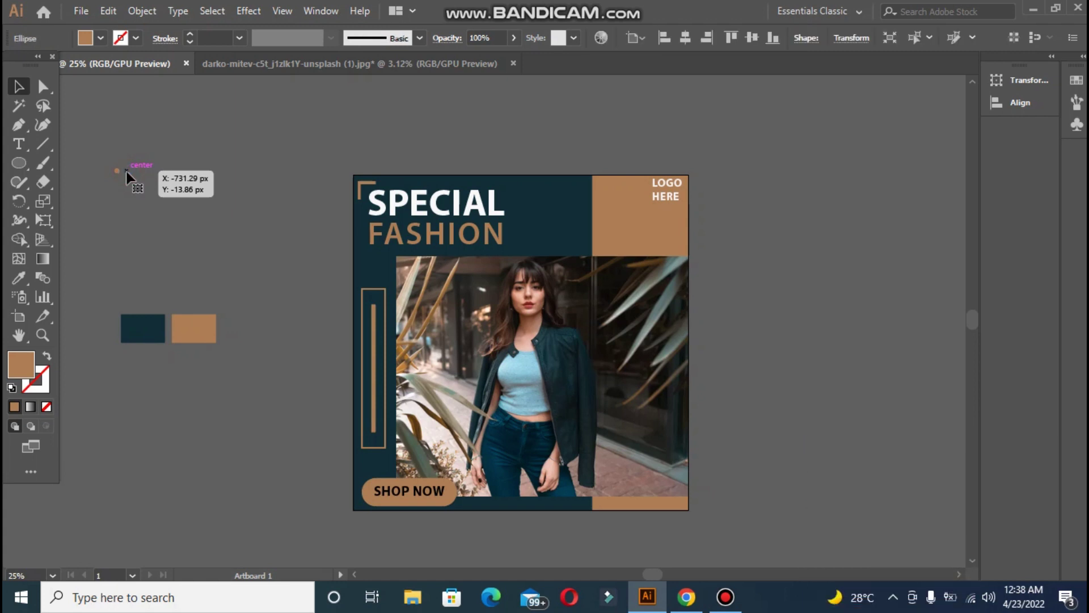
shift+click(126, 171)
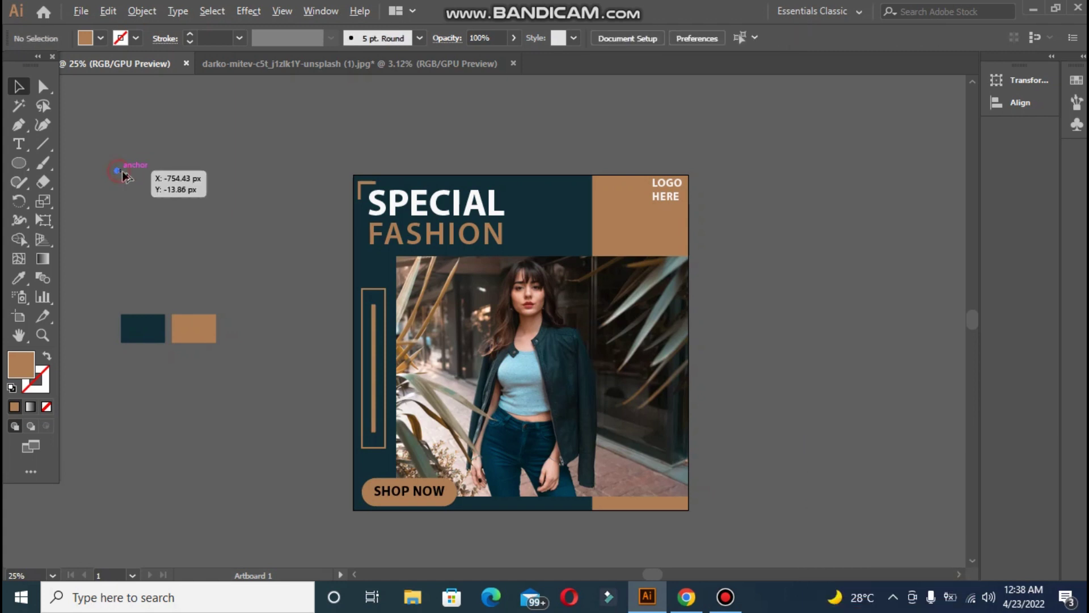
Duplicate the tan dot horizontally beside the original and repeat the copy to form an evenly spaced row of eight dots.
drag(120, 172, 128, 170)
key(ctrl+d)
key(ctrl+d)
key(ctrl+d)
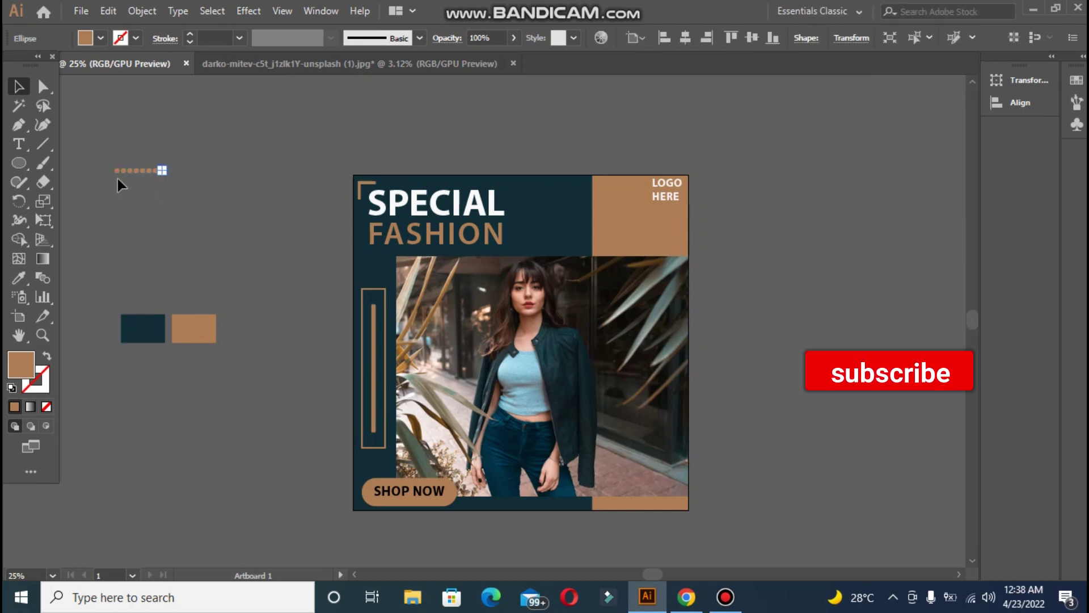
Group the row of dots and duplicate it downwards to make four stacked rows.
drag(106, 156, 147, 185)
key(ctrl+g)
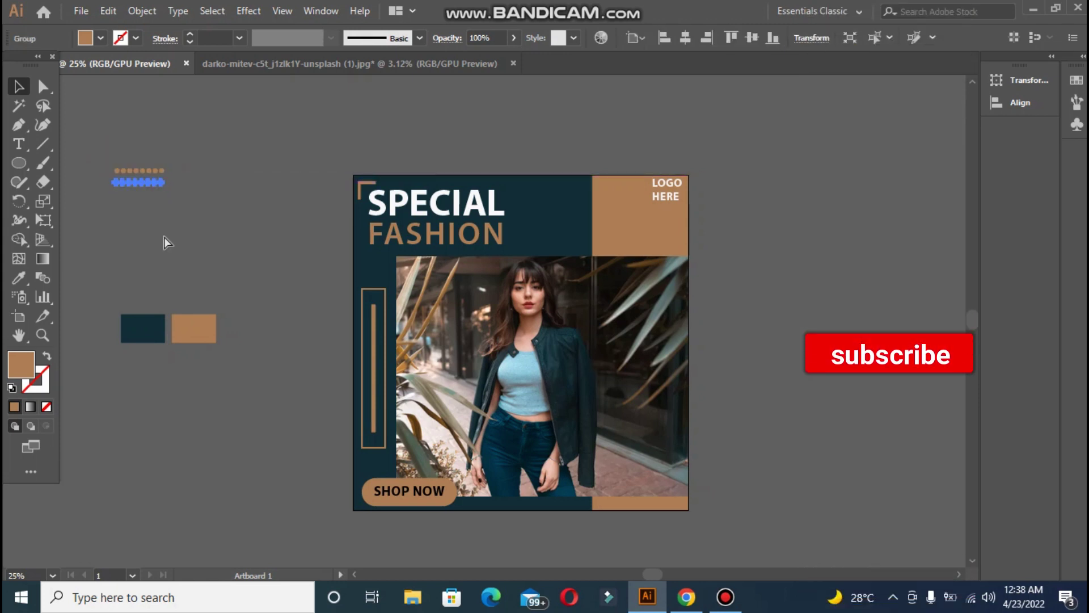
click(165, 236)
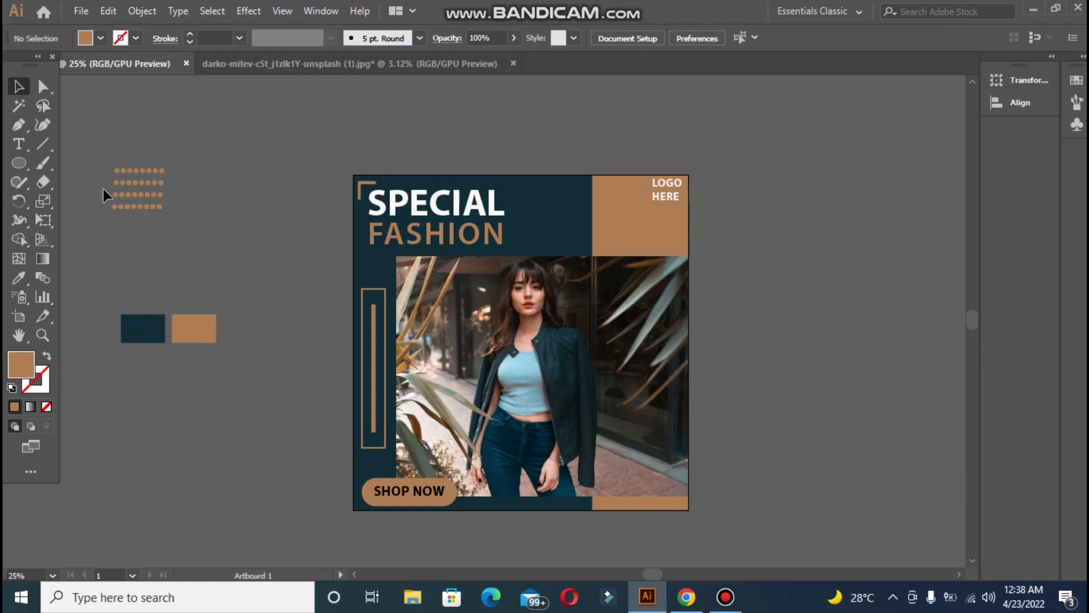
Move the four dot rows, two at a time, into the teal panel between the title and the upper tan block.
drag(175, 216, 316, 340)
drag(377, 386, 557, 238)
click(167, 147)
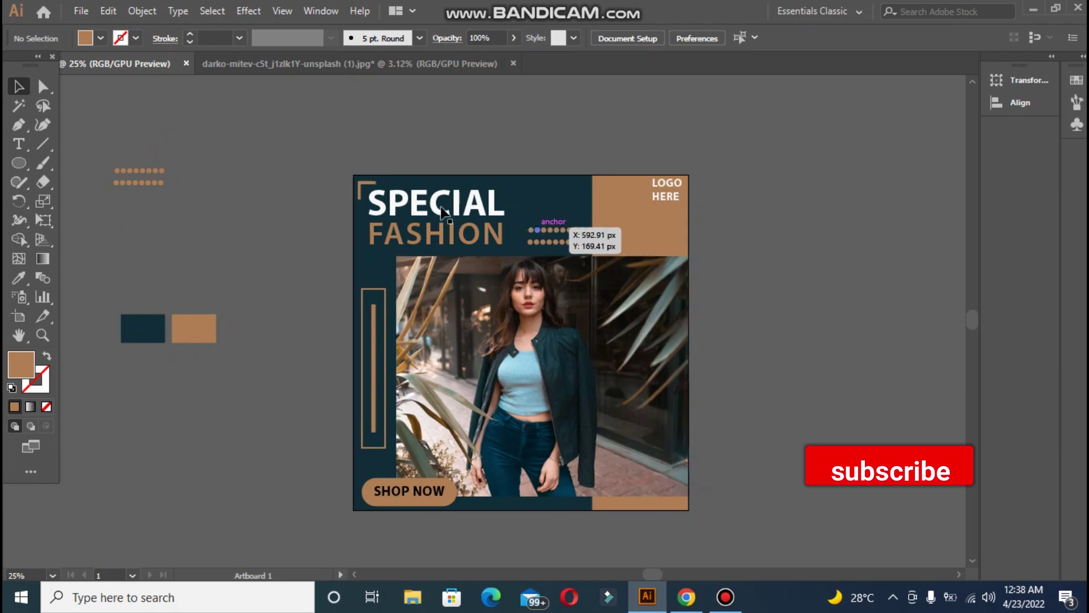
click(151, 174)
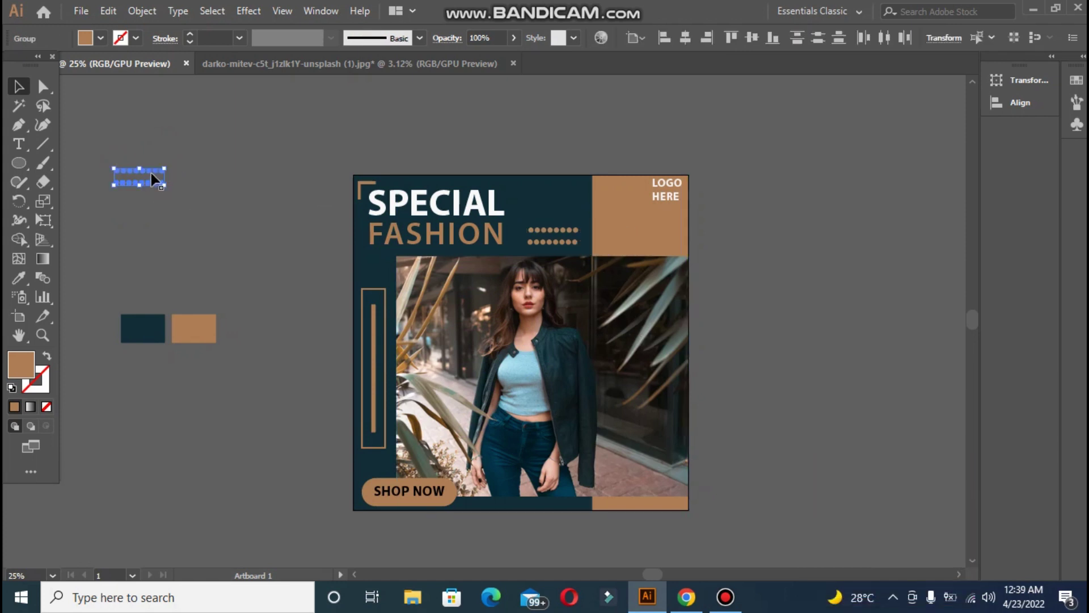
drag(151, 173, 563, 211)
click(306, 121)
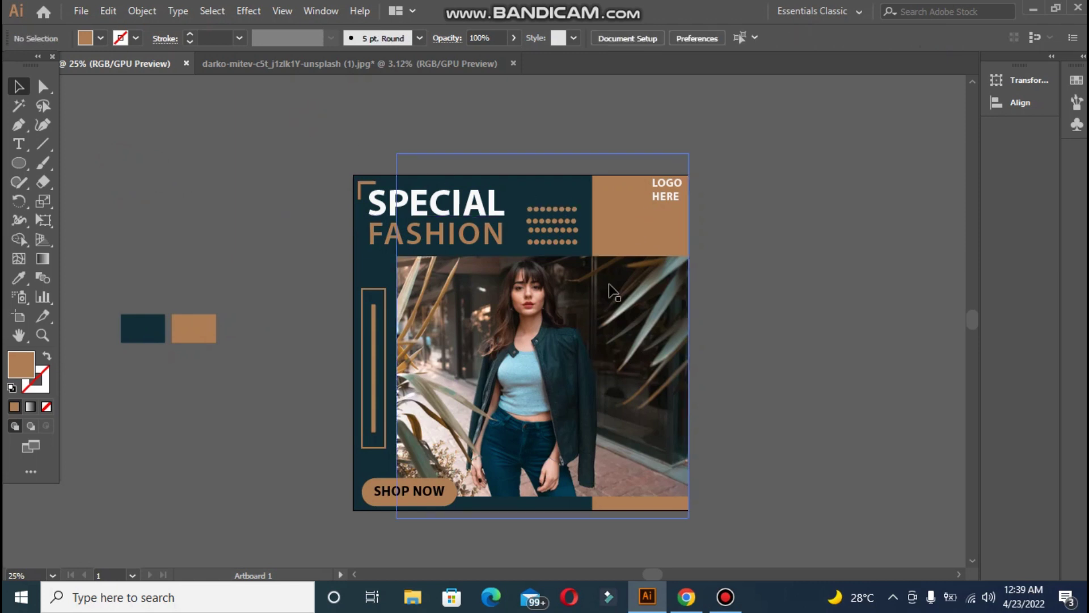
Scale the dot pattern down and place it near the teal panel's upper edge, flush against the tan logo block.
click(579, 247)
drag(579, 247, 565, 233)
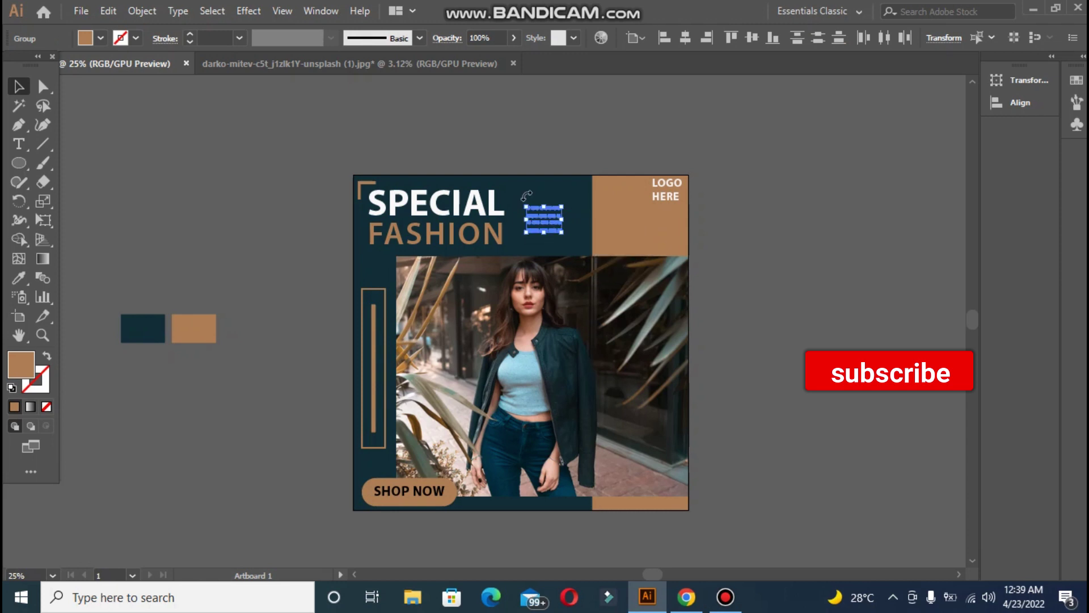
click(479, 147)
drag(529, 193, 558, 203)
click(474, 152)
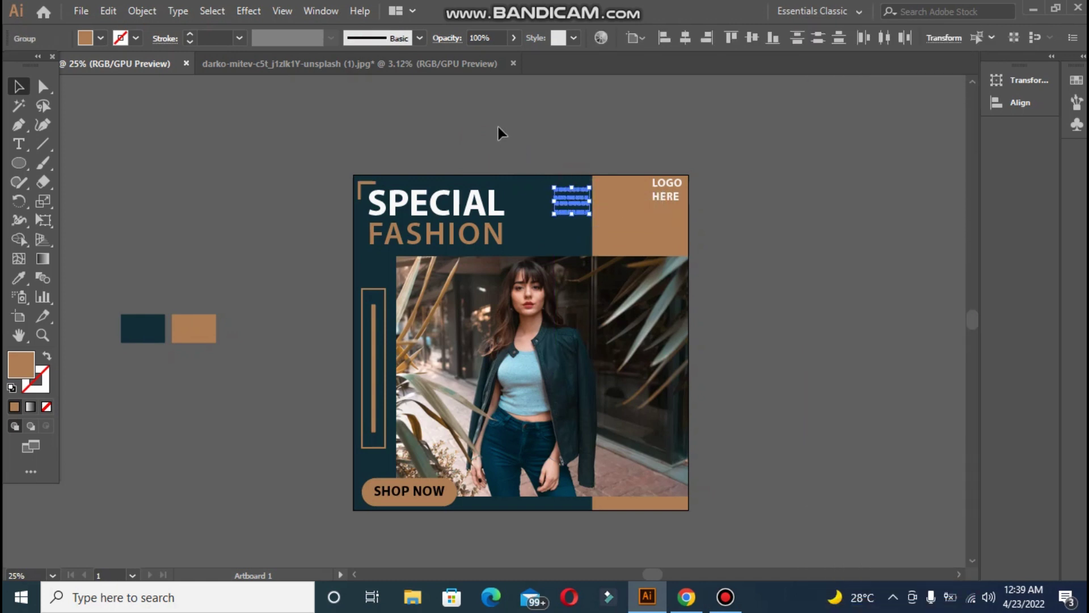
key(Right)
key(Right)
key(Right)
click(499, 129)
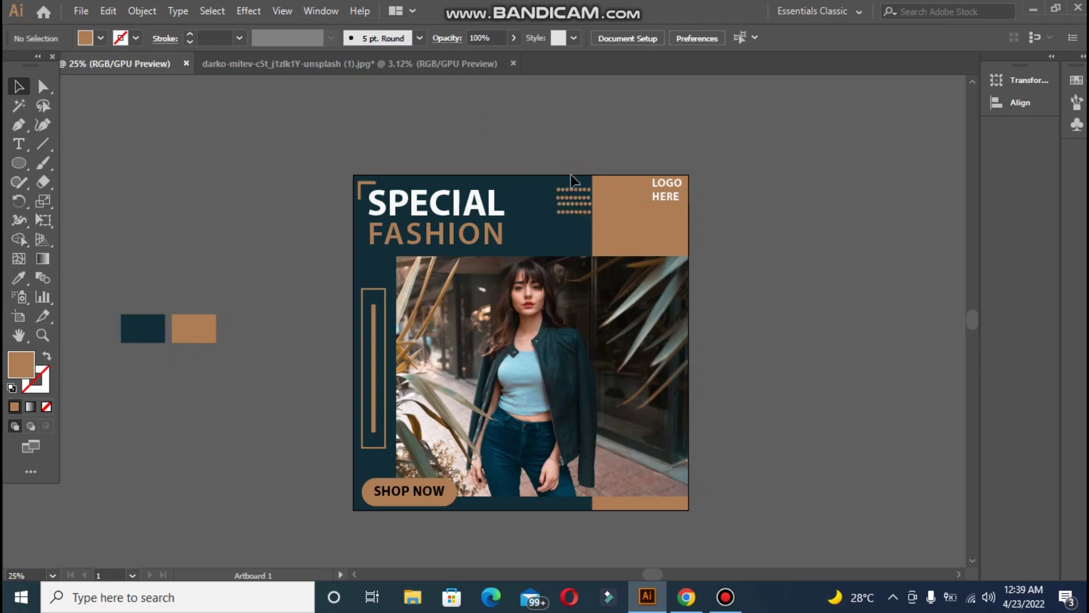
Adjust the individual dot rows vertically so that the four rows are evenly spaced.
click(565, 202)
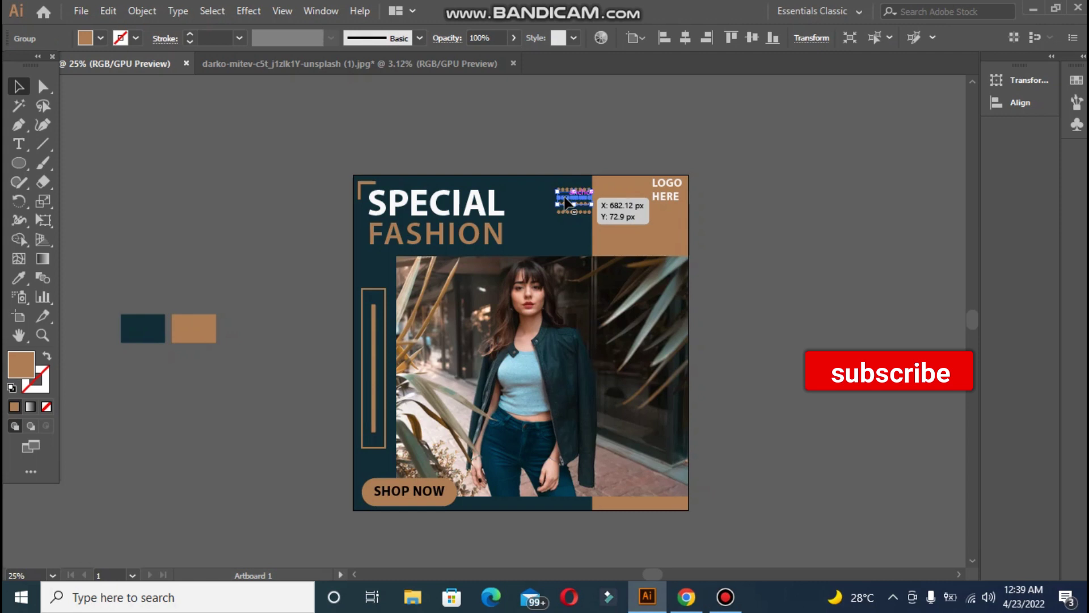
click(532, 123)
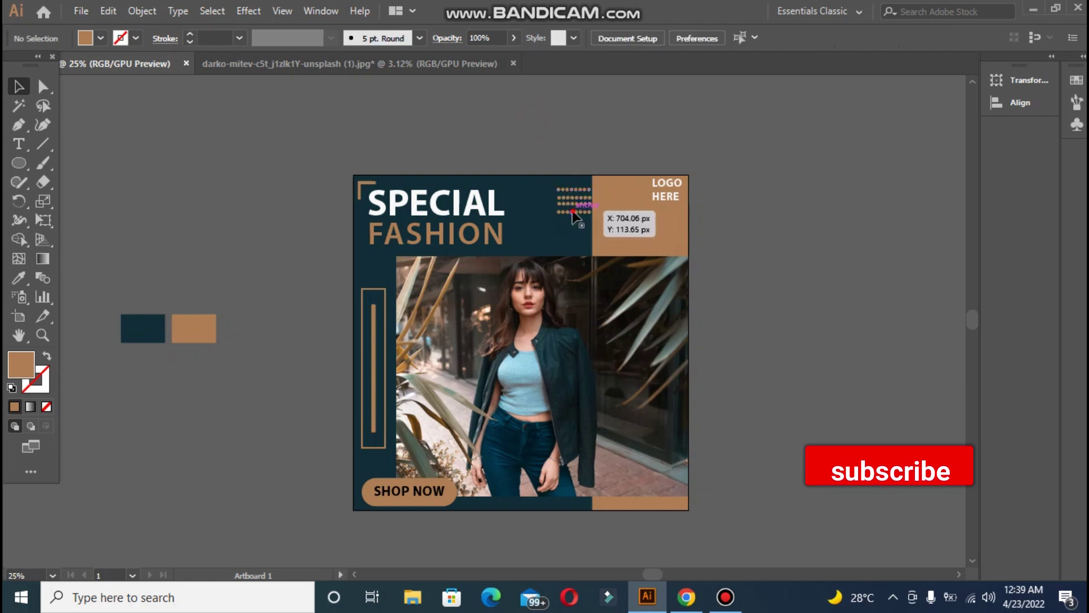
click(574, 212)
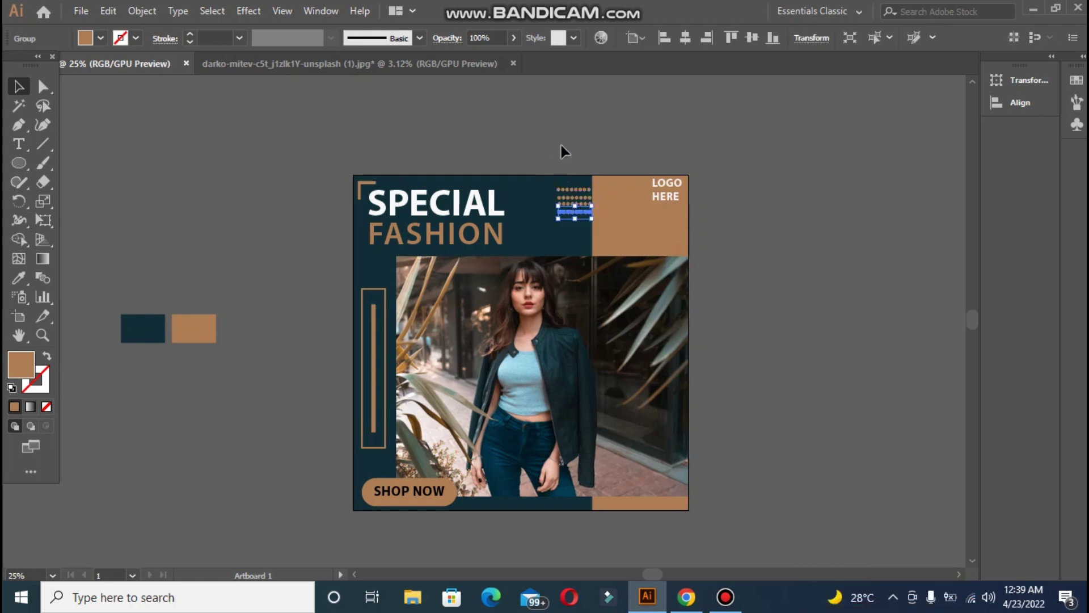
click(560, 142)
click(562, 186)
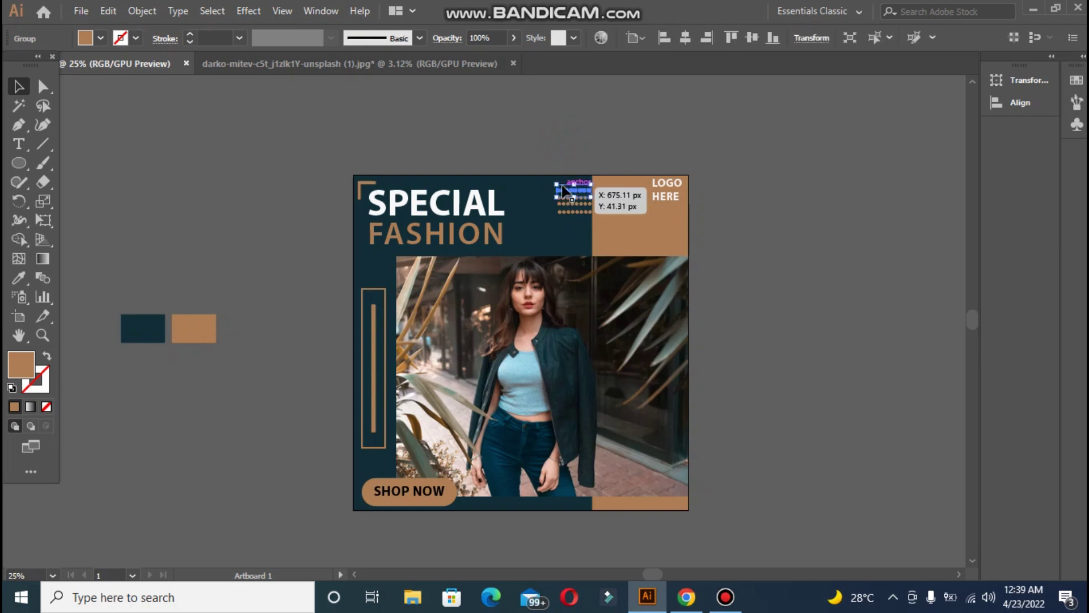
click(530, 104)
drag(561, 189, 561, 216)
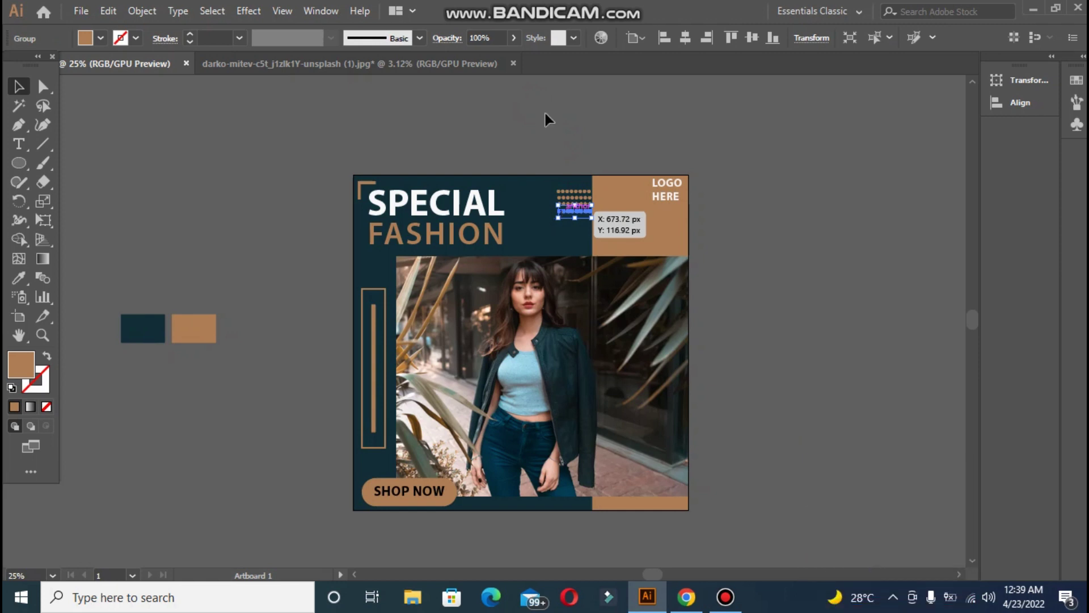
click(507, 102)
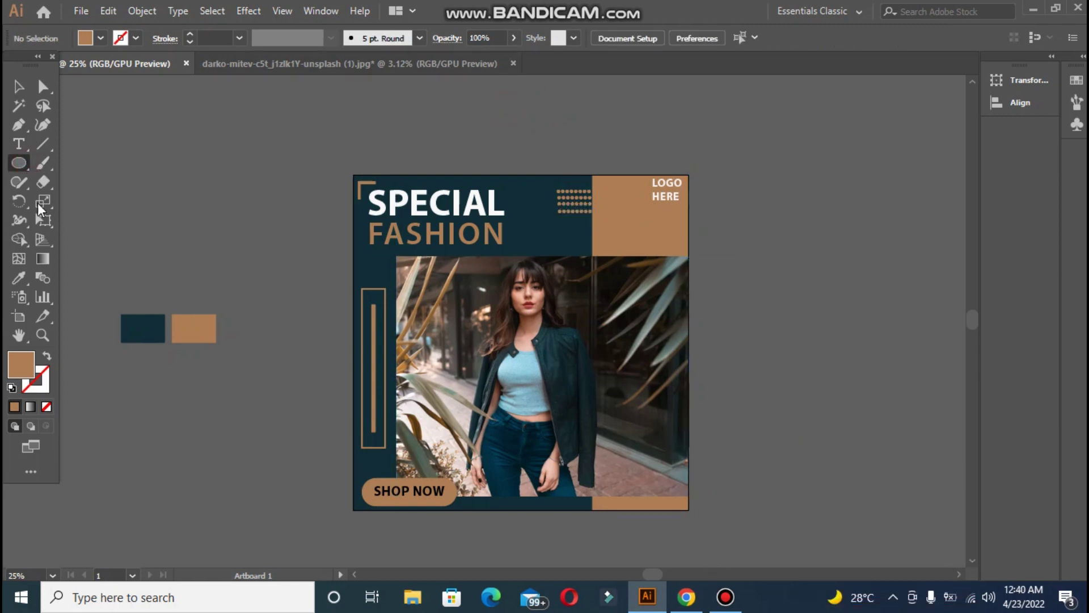
Draw a small circle with no fill and a 2 pt tan stroke, and place it in the teal strip below the photo.
drag(151, 173, 167, 188)
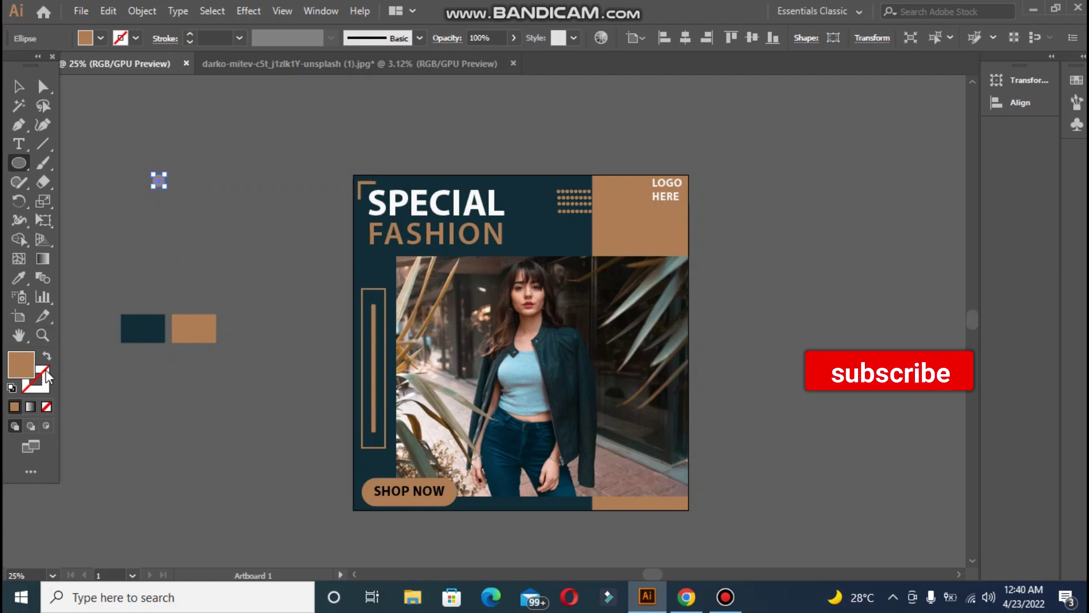
click(47, 356)
click(190, 35)
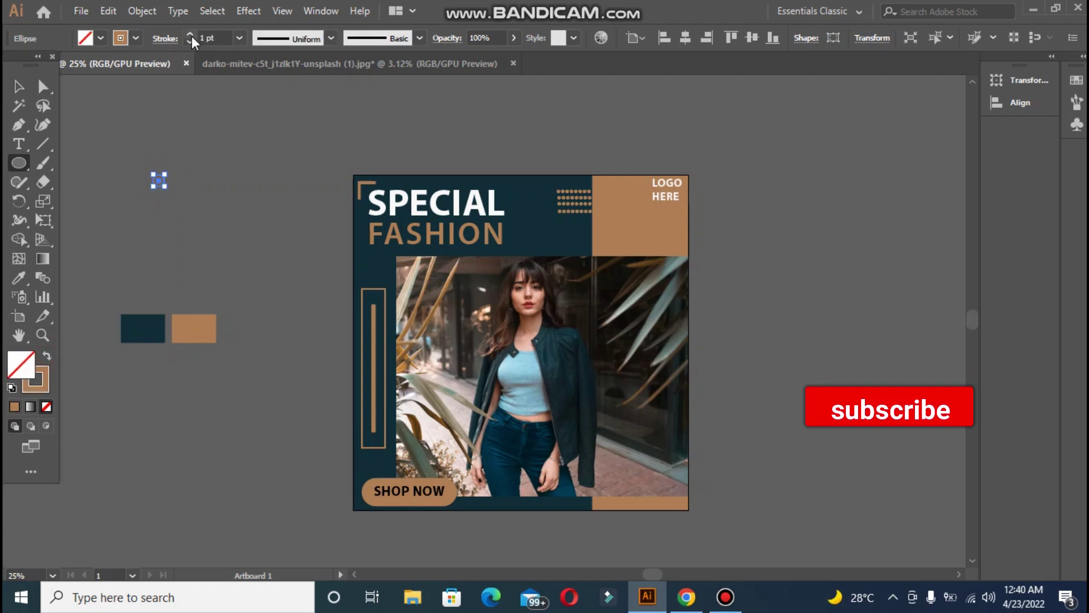
click(19, 86)
drag(159, 182, 514, 509)
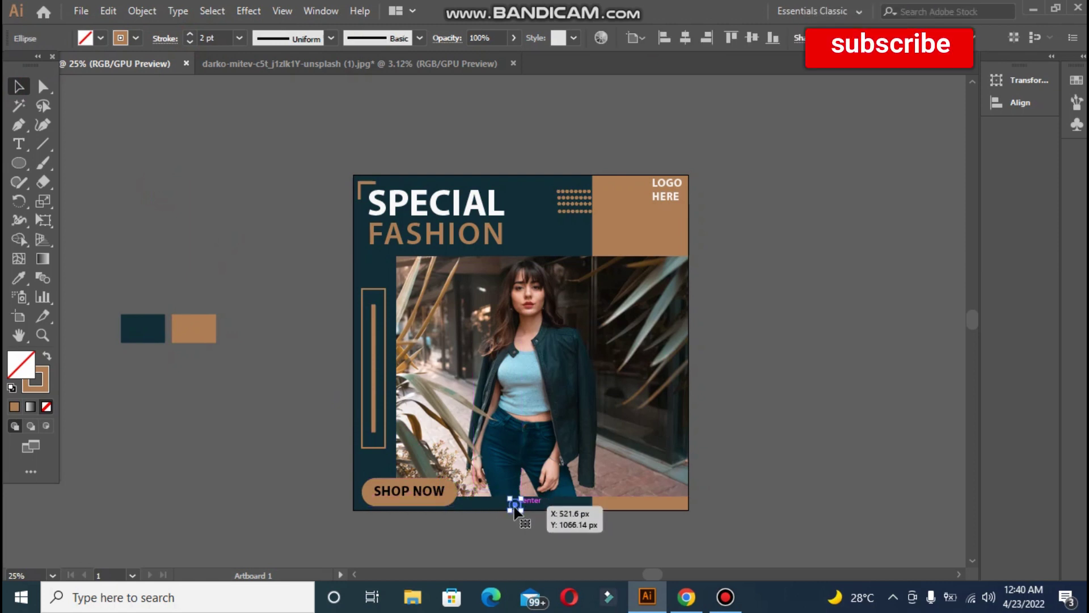
click(220, 201)
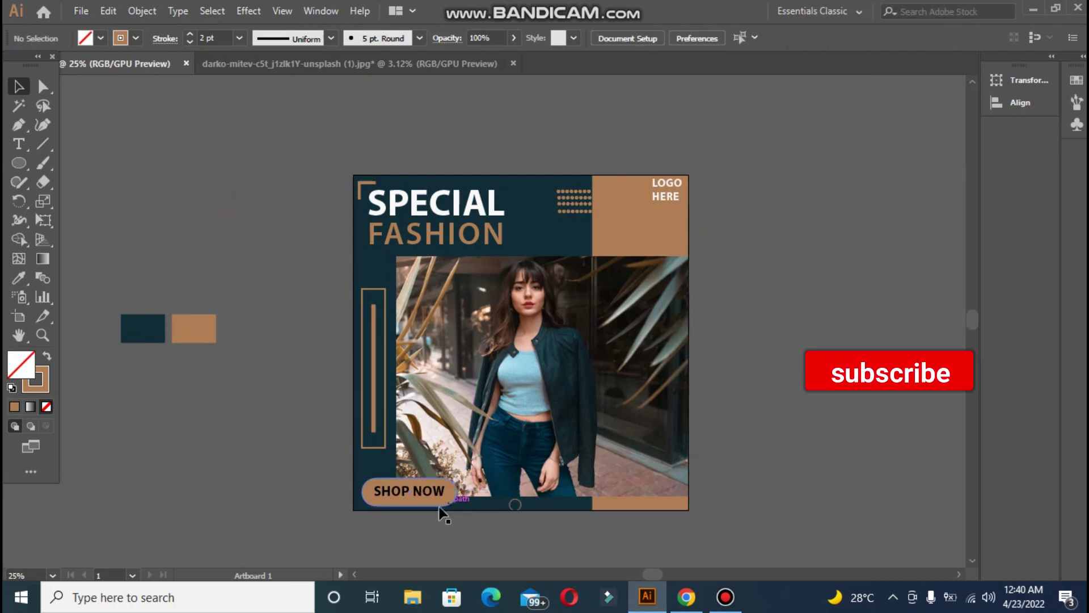
click(513, 504)
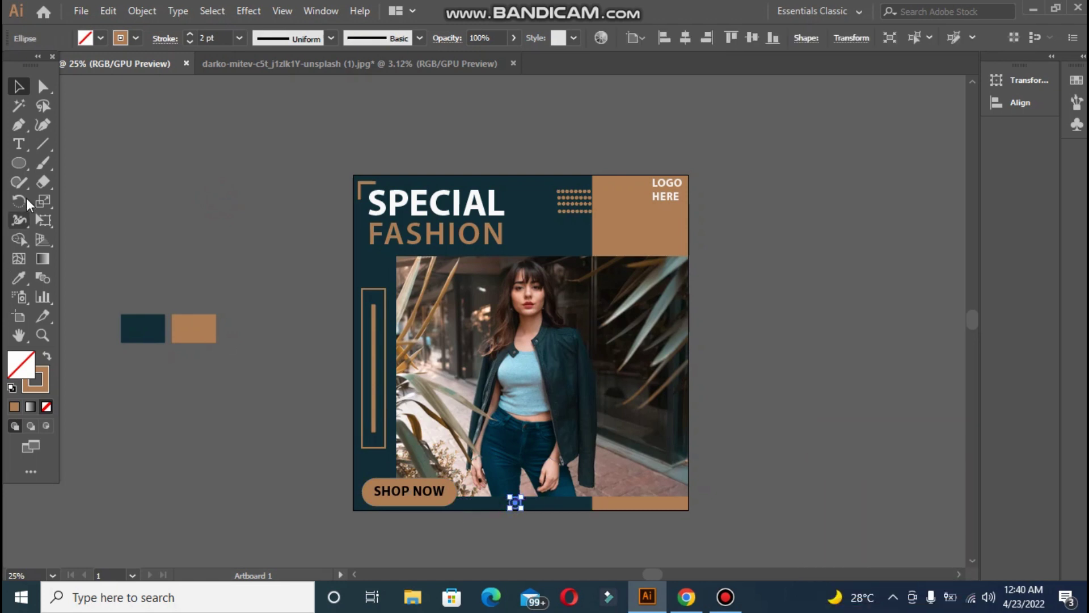
click(162, 175)
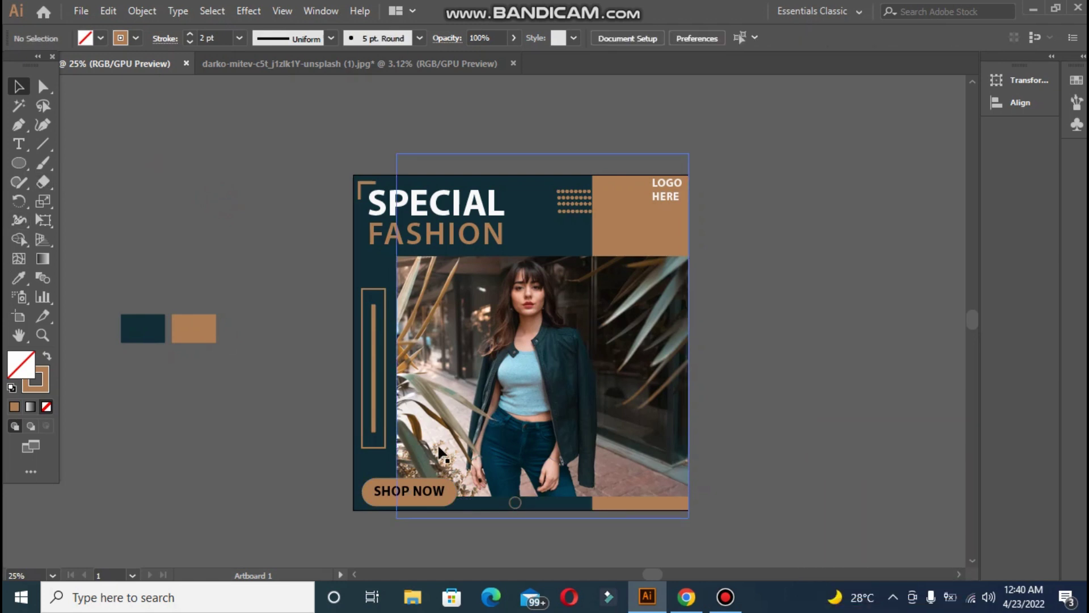
Change the SHOP NOW button's fill to the lighter tan D19C74.
click(409, 504)
double_click(21, 372)
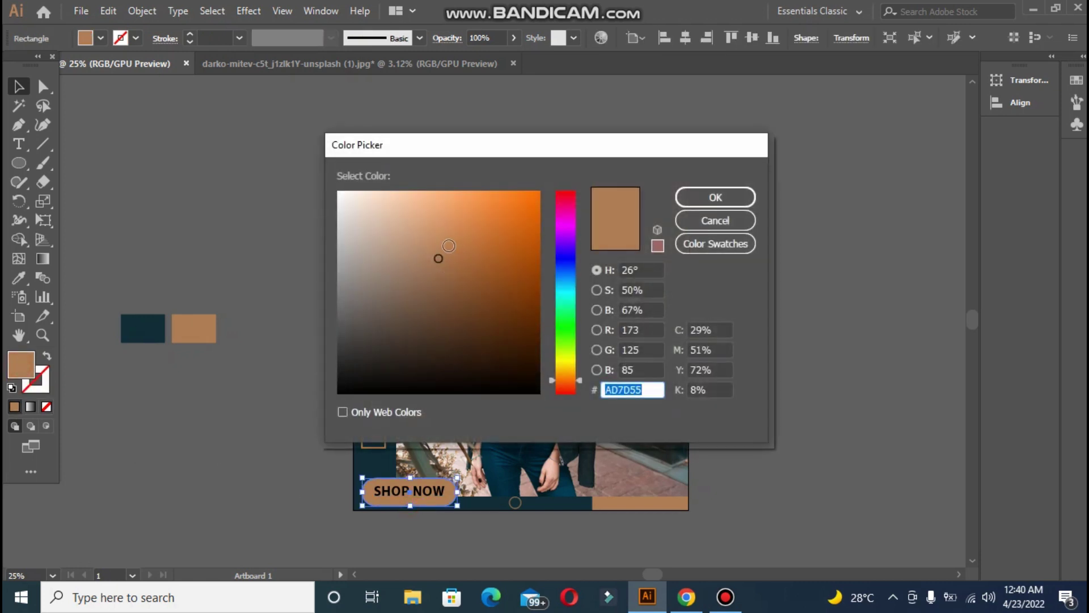
drag(437, 250, 428, 227)
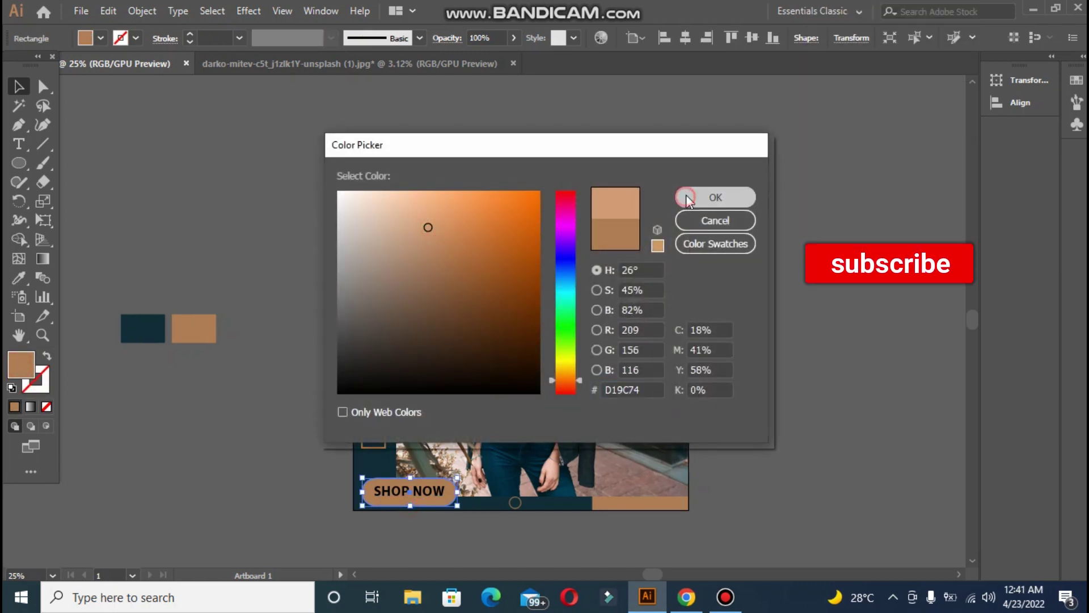
click(691, 199)
click(112, 122)
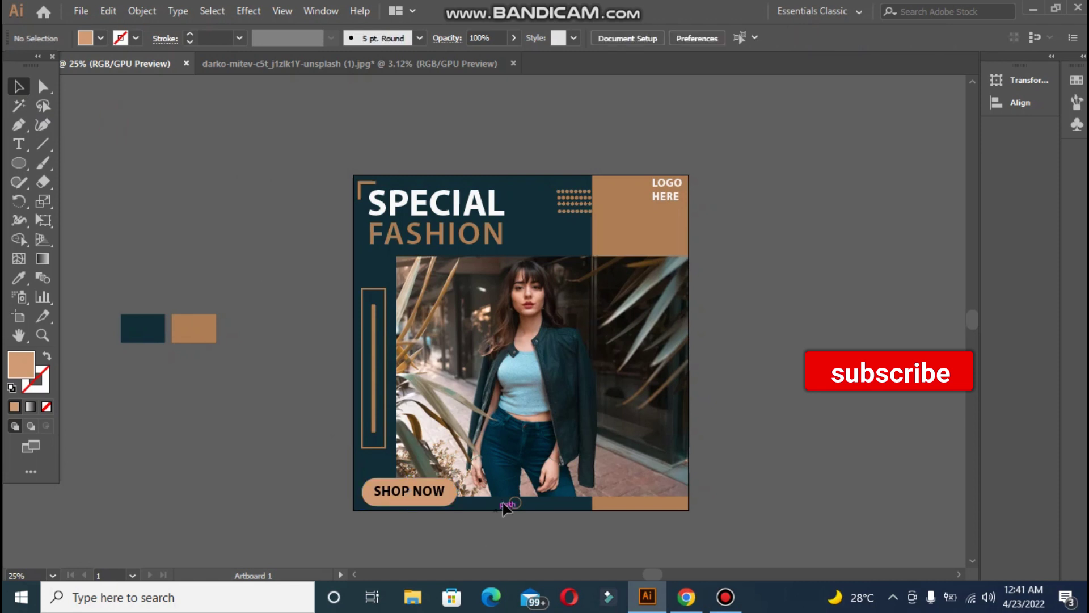
Duplicate the outlined circle to the teal area beside the SPECIAL title and above the narrow vertical frame.
mouse_move(503, 503)
mouse_down()
mouse_move(545, 471)
mouse_move(559, 215)
mouse_move(527, 191)
mouse_move(453, 250)
mouse_move(377, 276)
mouse_move(387, 343)
mouse_move(372, 277)
mouse_up()
key(ctrl+shift+a)
click(295, 208)
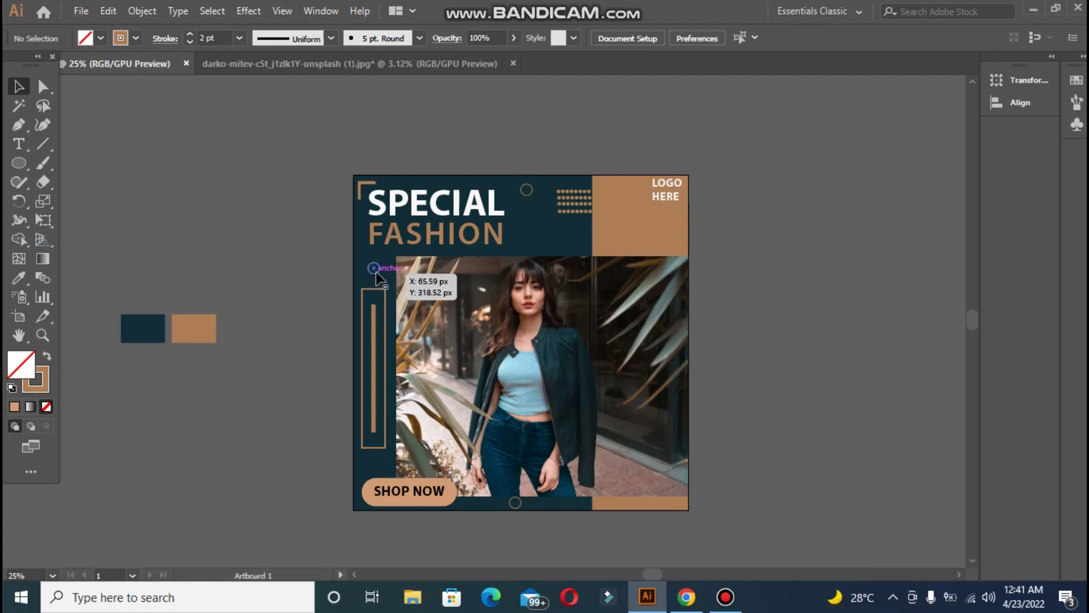
Duplicate the outlined tan circle to the space between the narrow vertical frame and SHOP NOW, and into the tan panel below LOGO HERE.
drag(376, 271, 376, 470)
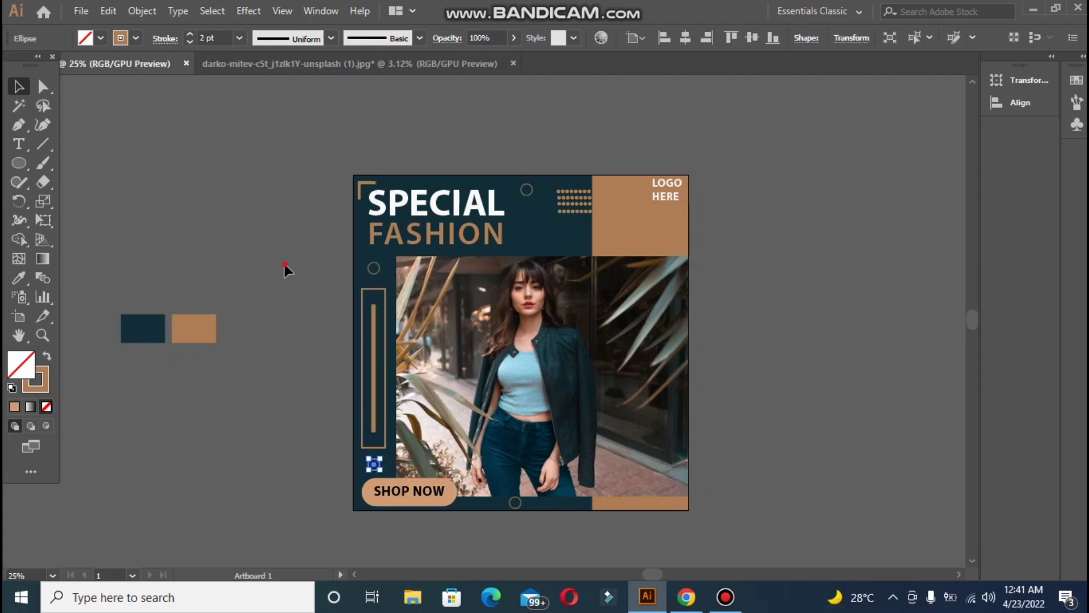
click(291, 260)
drag(376, 274, 637, 227)
Recolor the circle in the tan logo panel with the teal swatch as a 2 pt stroke and no fill.
click(19, 276)
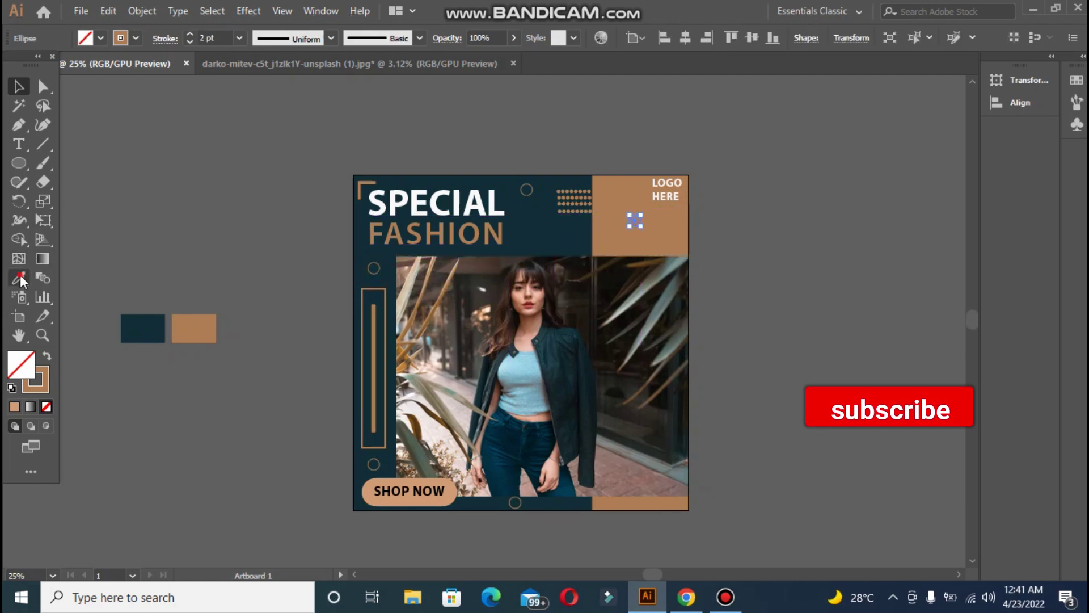
click(149, 322)
click(50, 355)
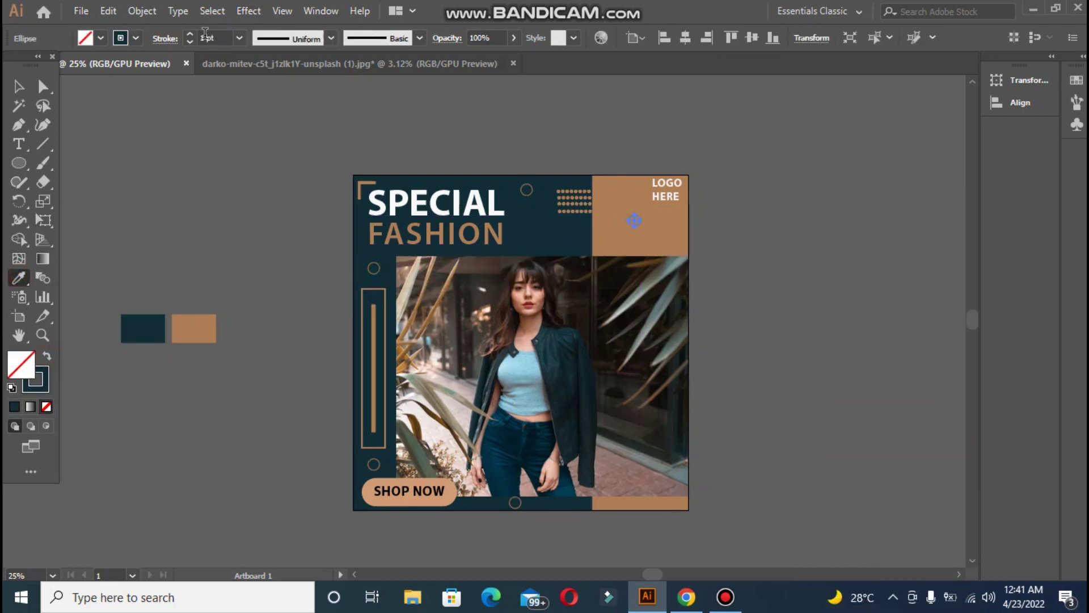
click(191, 35)
click(19, 87)
click(132, 133)
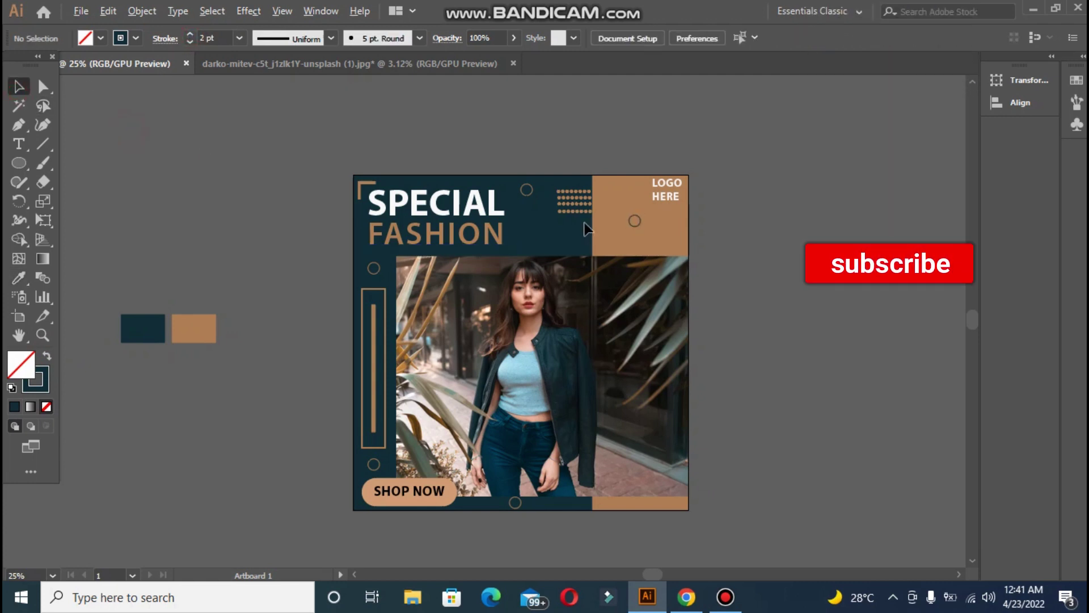
Duplicate the teal outlined circle to the tan strip below the photo and to the lower outer corner of the tan logo panel.
drag(635, 225, 652, 497)
key(shift+Down)
key(shift+Down)
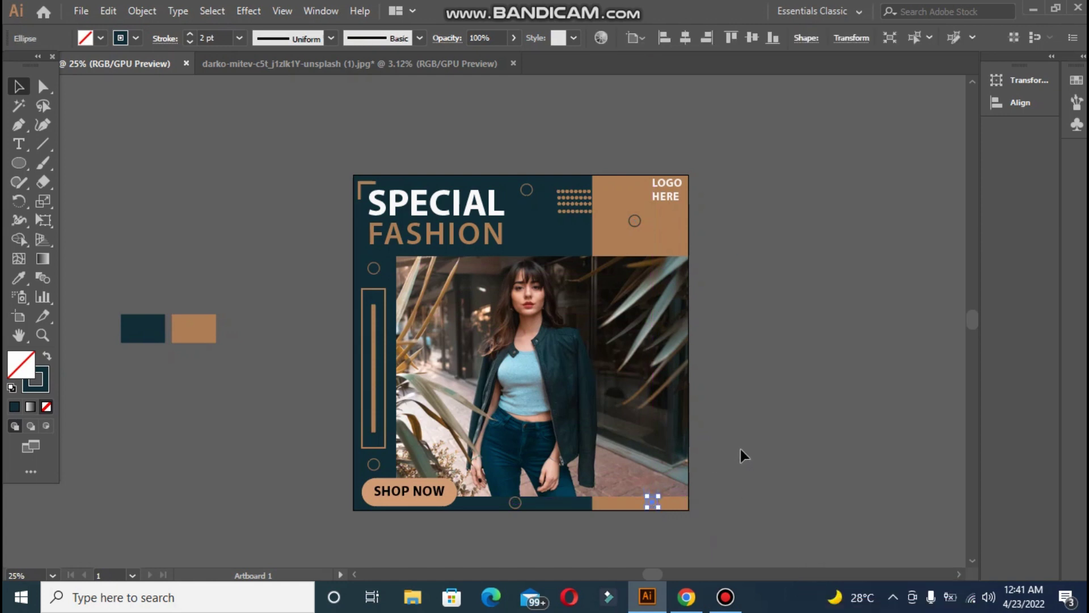
click(741, 448)
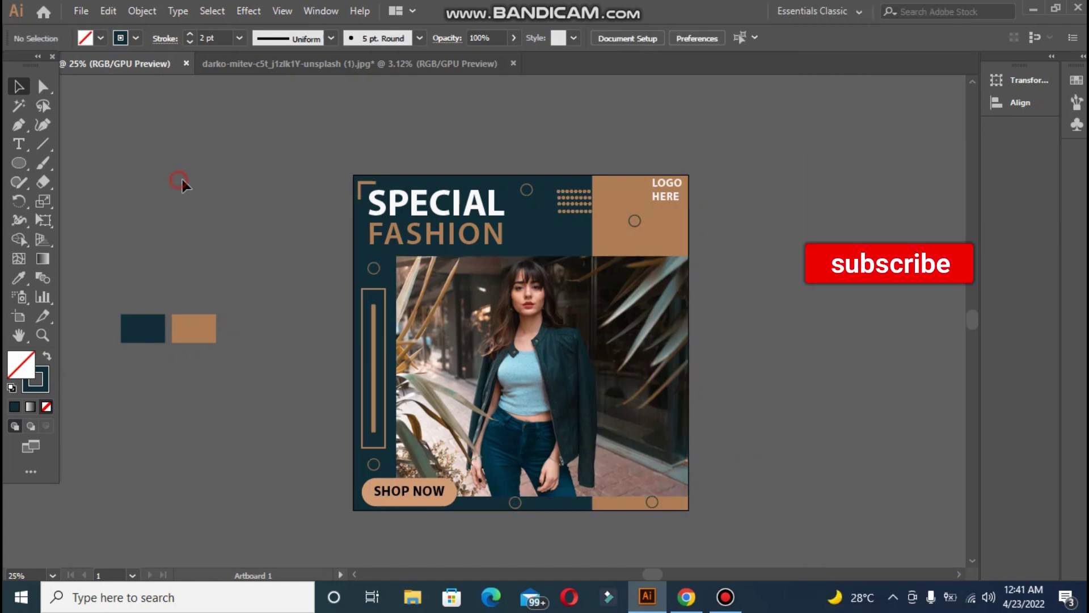
drag(634, 229, 676, 241)
click(732, 266)
click(723, 267)
click(726, 282)
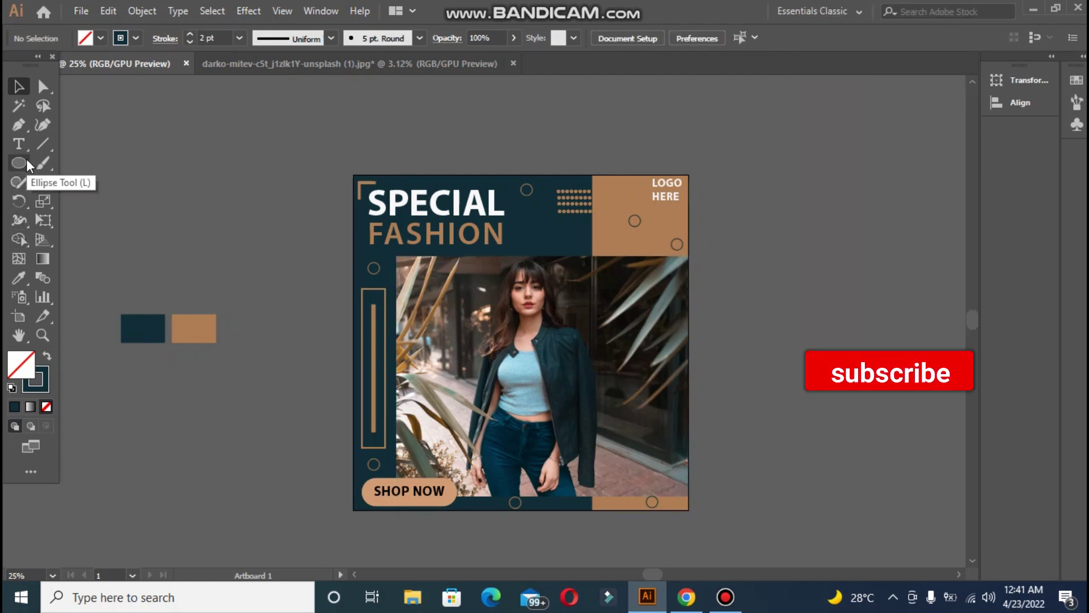
Draw a rectangle filled with teal 122E37, about 1080 x 1091 px, covering the whole artboard.
key(comma)
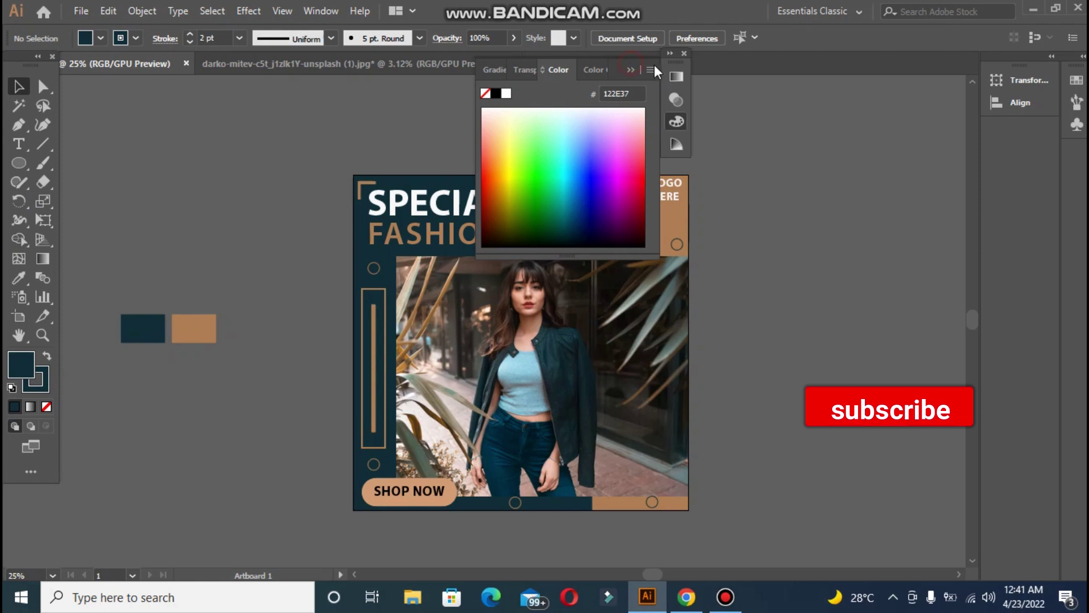
click(630, 70)
click(683, 54)
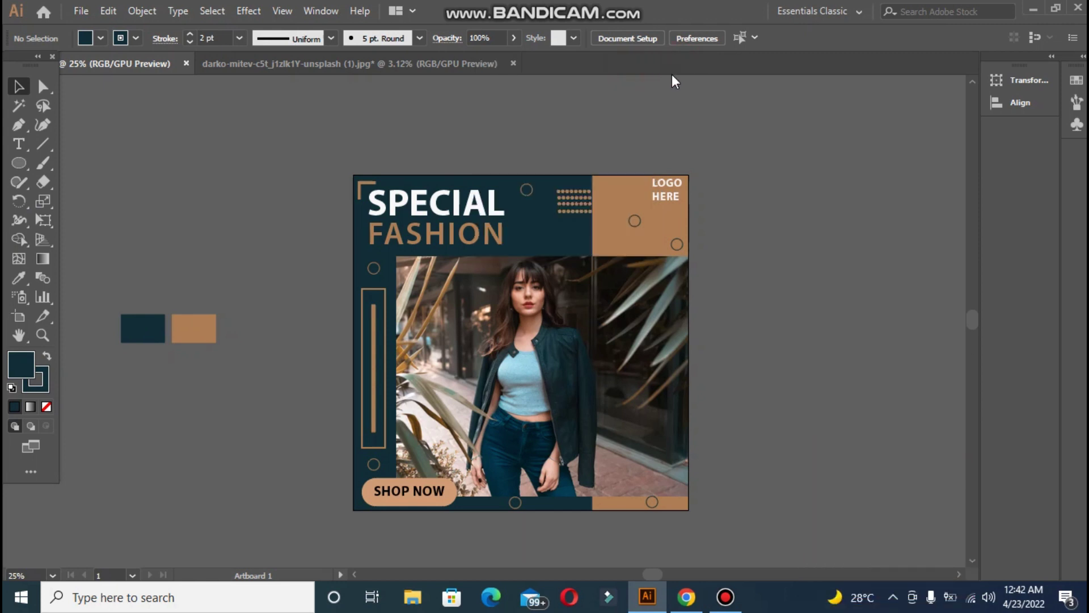
key(m)
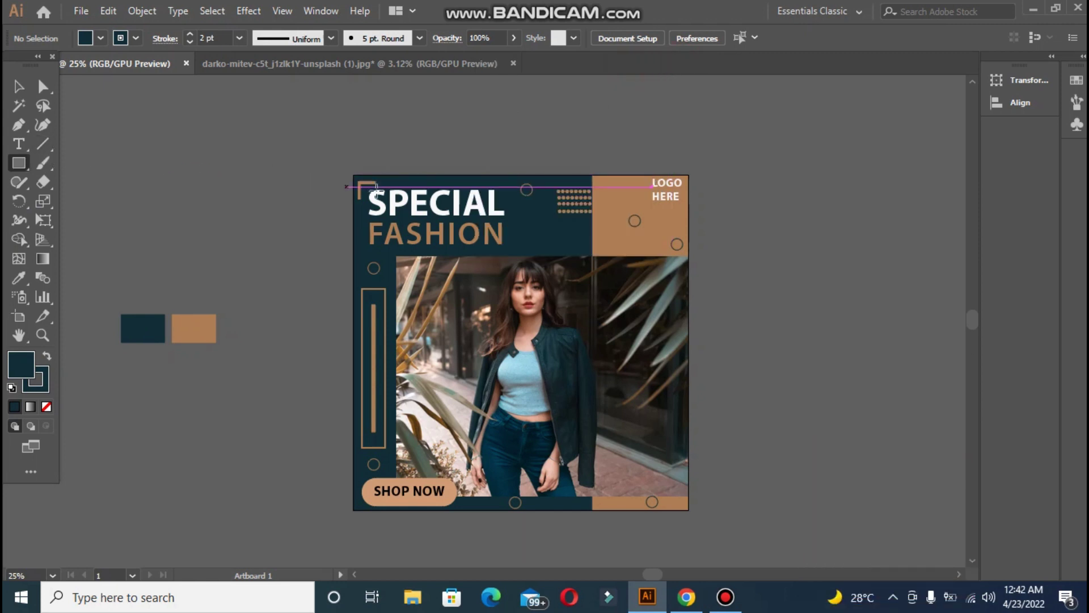
drag(352, 172, 688, 509)
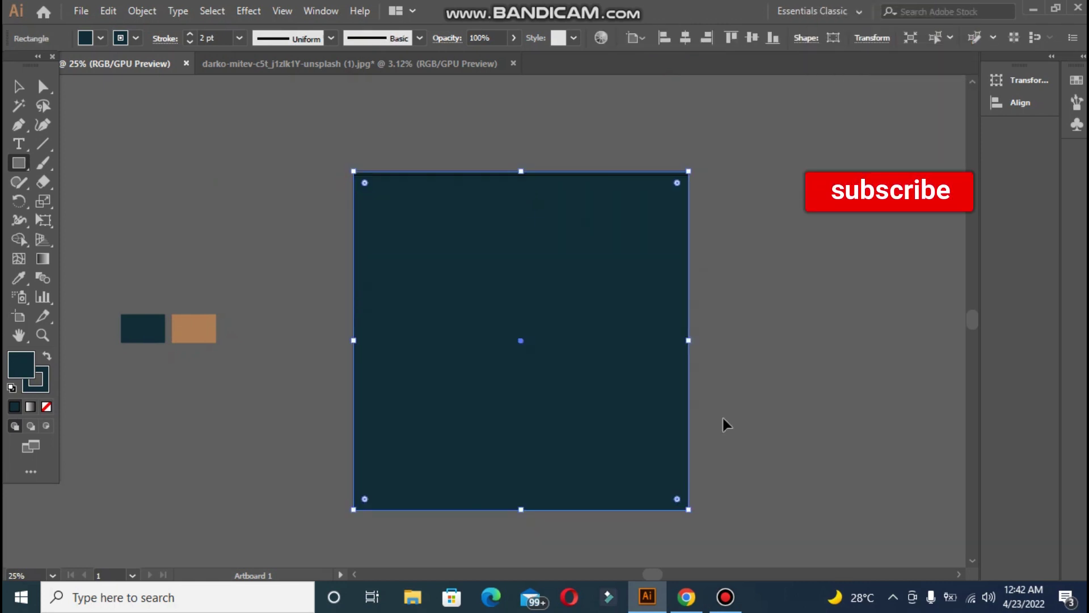
Unlock all objects and make a clipping mask from the entire artwork with the artboard-sized rectangle as the mask.
key(ctrl+alt+2)
key(ctrl+a)
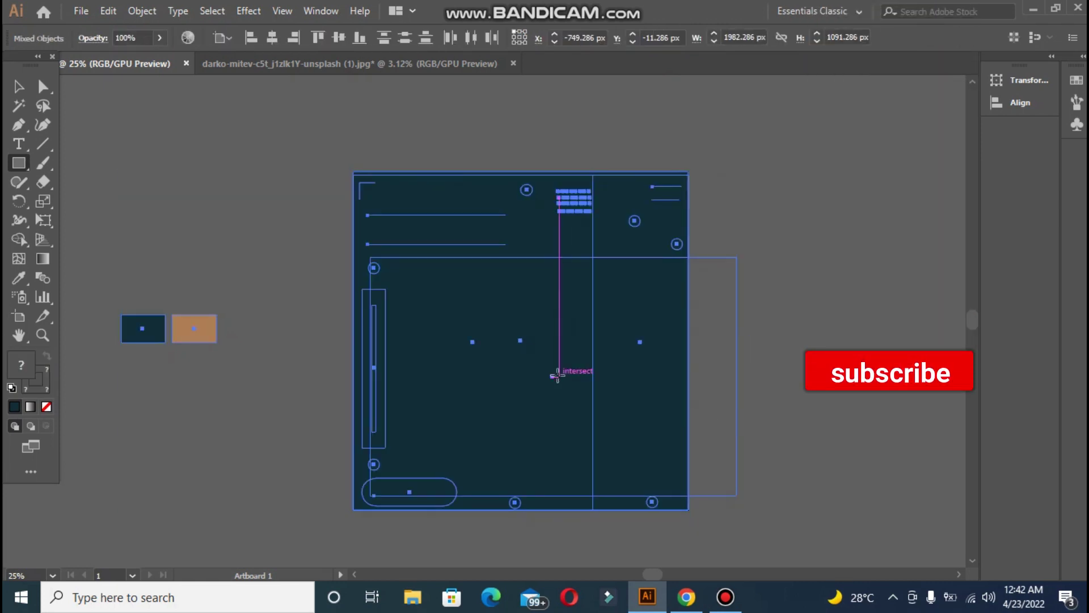
right_click(564, 372)
click(608, 260)
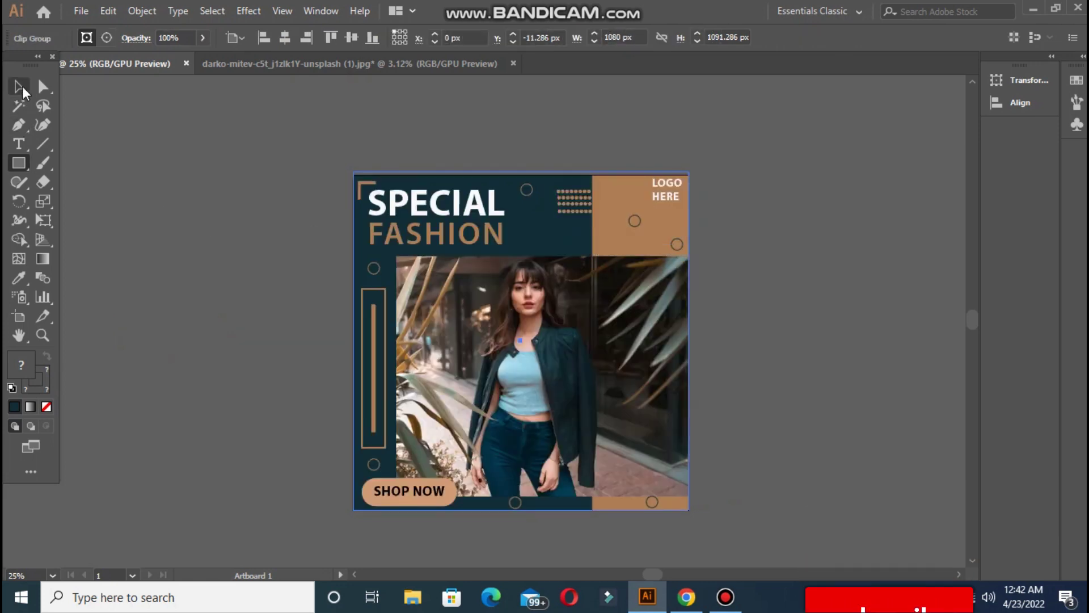
key(v)
click(219, 197)
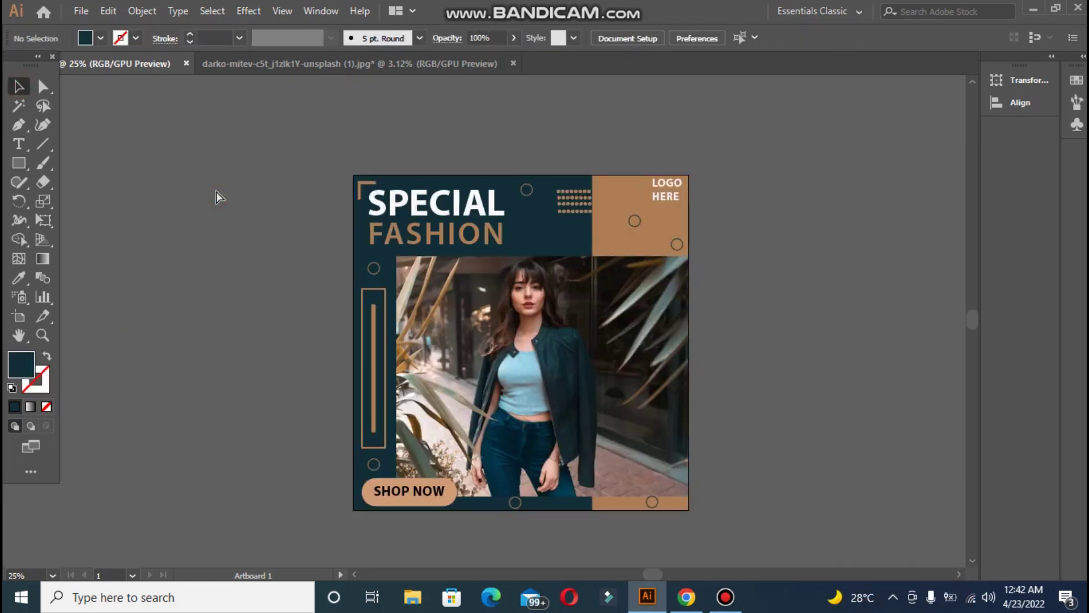
Start exporting the finished fashion post.
key(ctrl+plus)
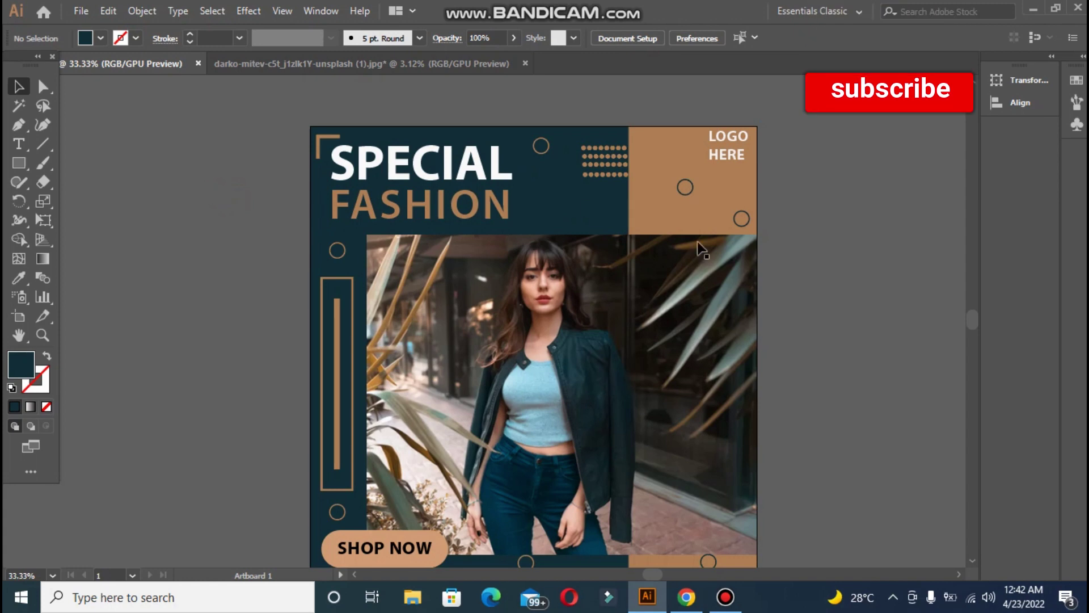
drag(974, 316, 974, 322)
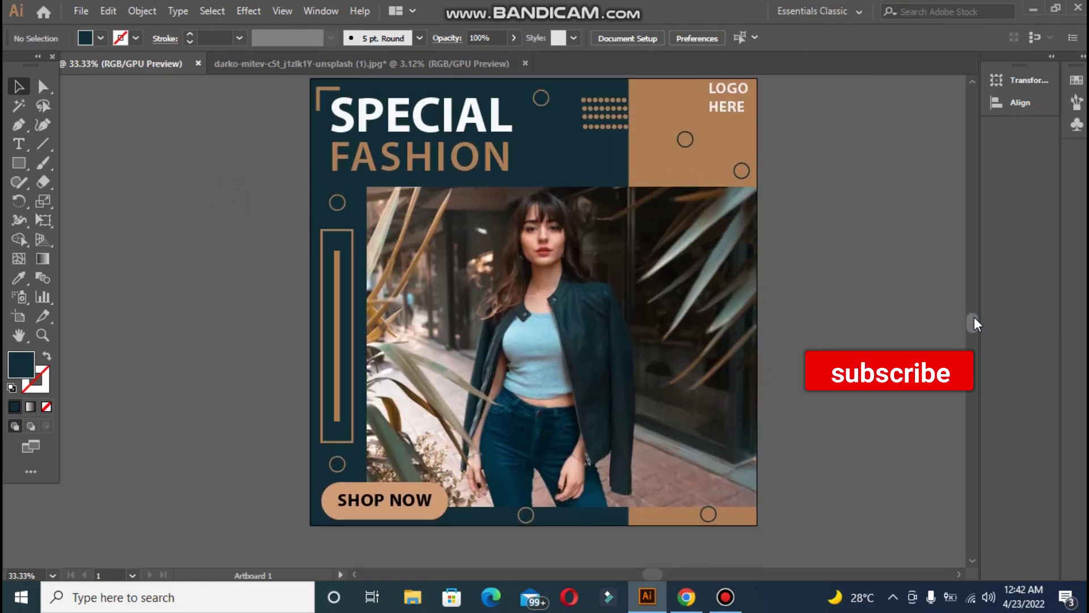
click(81, 11)
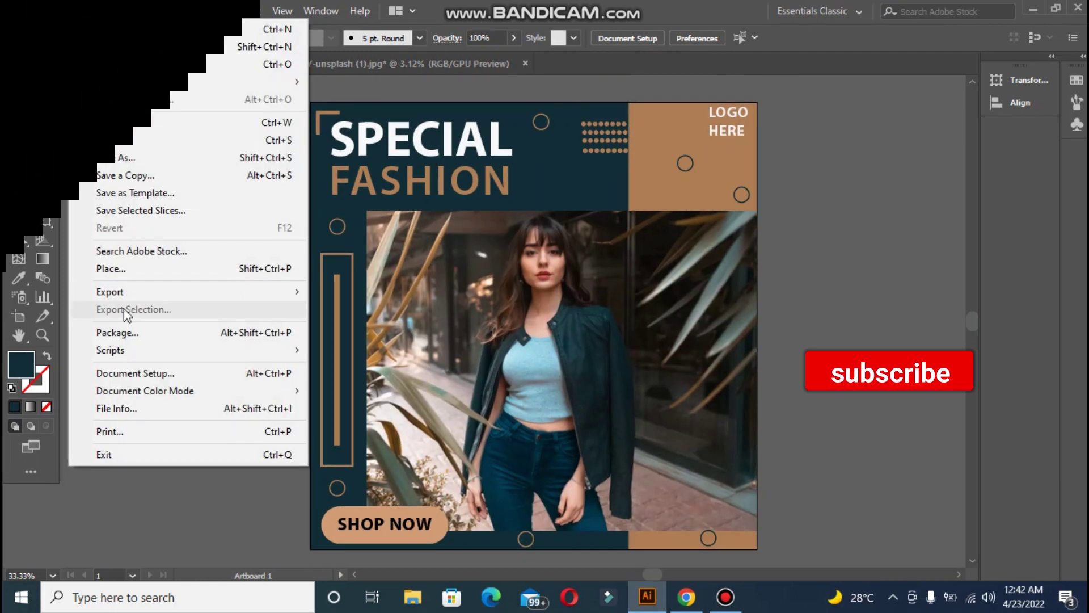